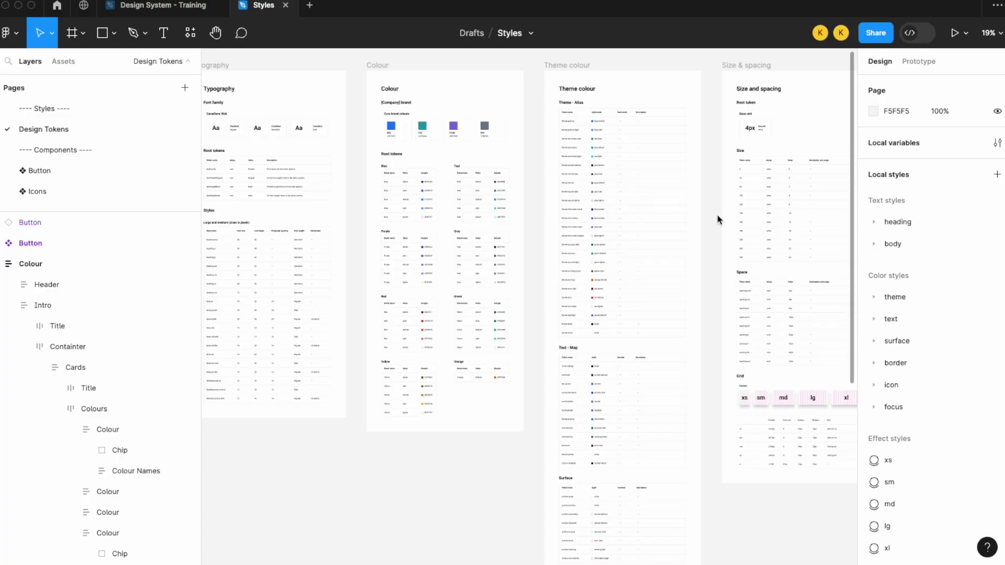
Step: Open the local variables with the collections sidebar and view the Alias collection
scroll(718, 218, "down", 6)
scroll(585, 189, "up", 5)
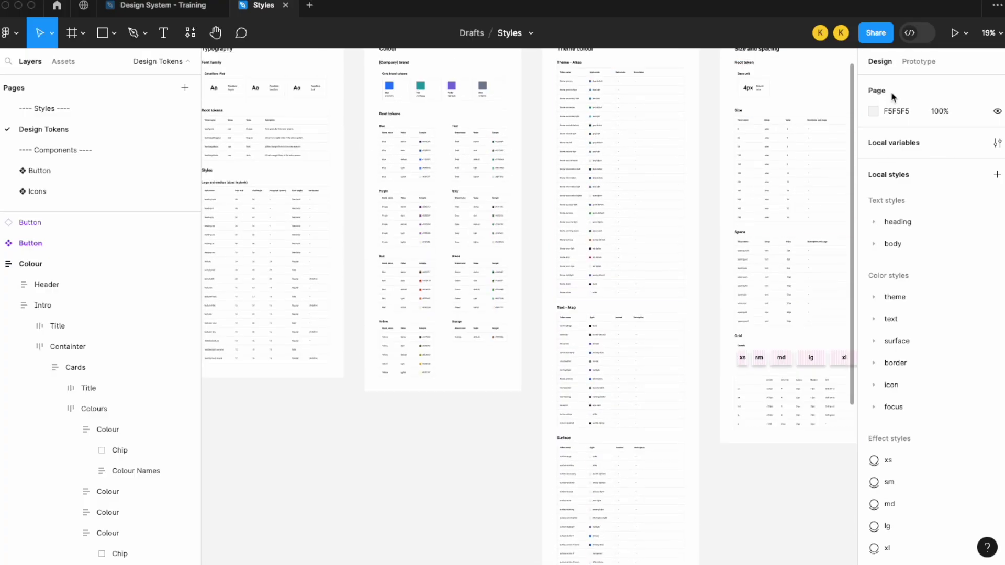
left_click(997, 142)
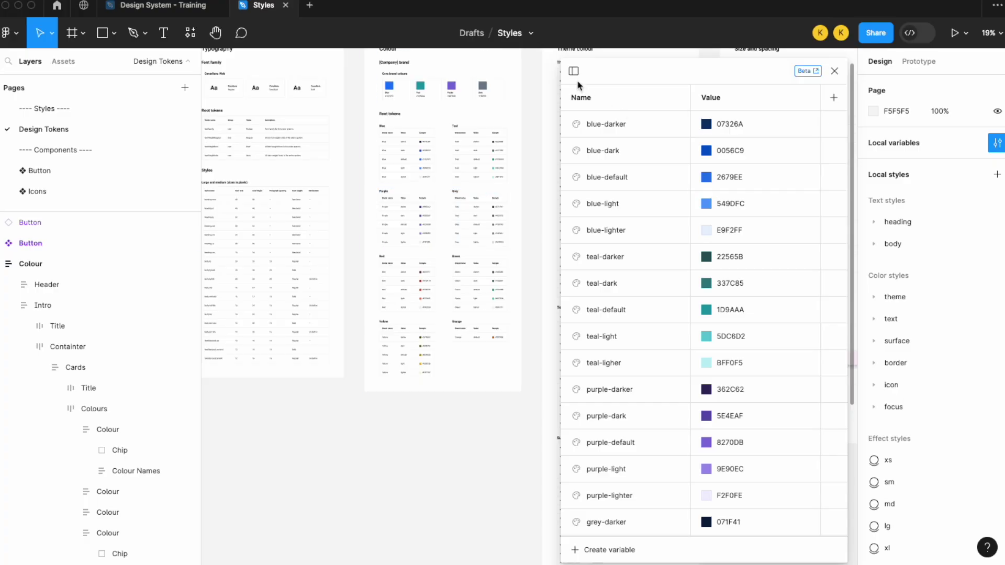
left_click(575, 73)
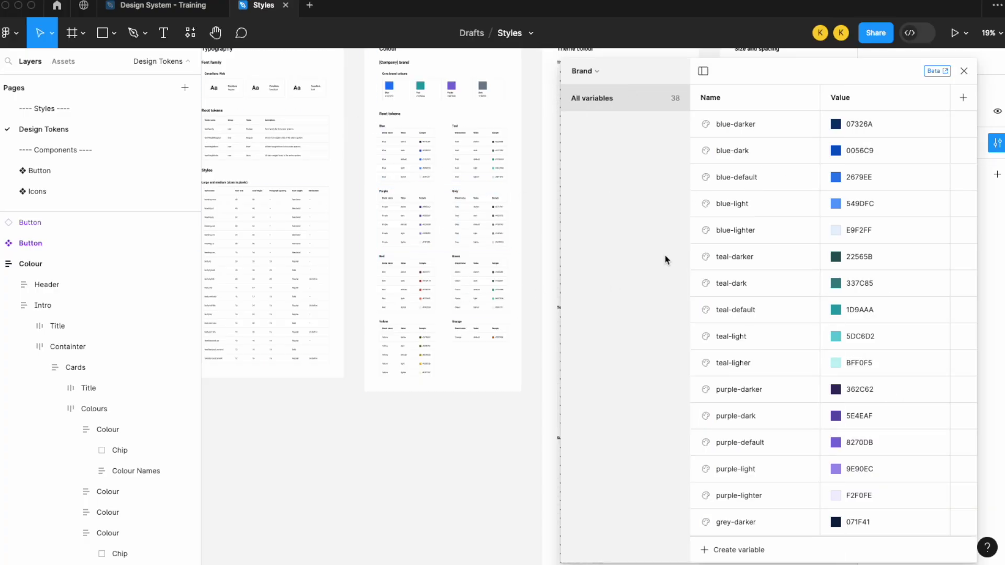
left_click(591, 73)
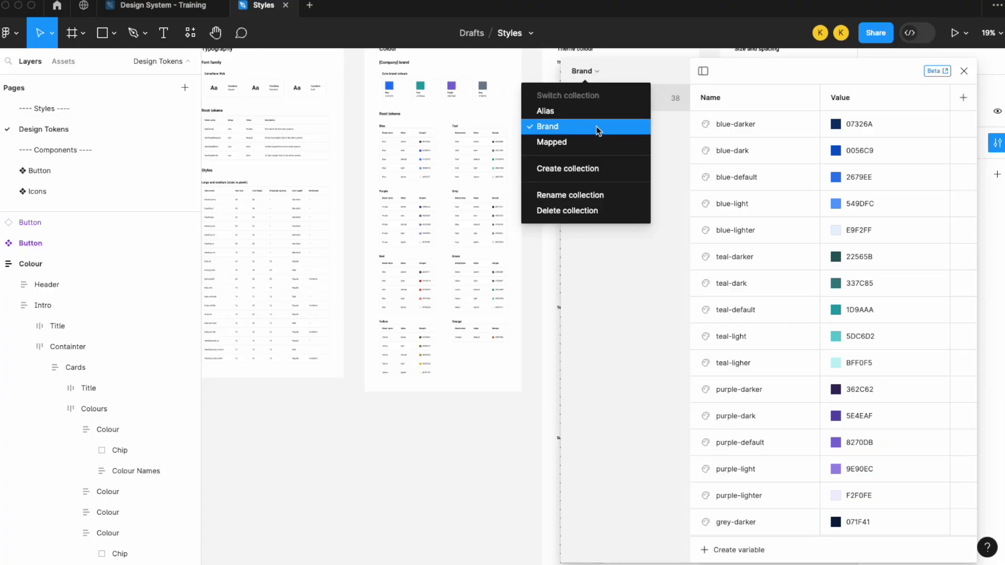
left_click(590, 113)
scroll(410, 168, "right", 5)
scroll(410, 168, "up", 2)
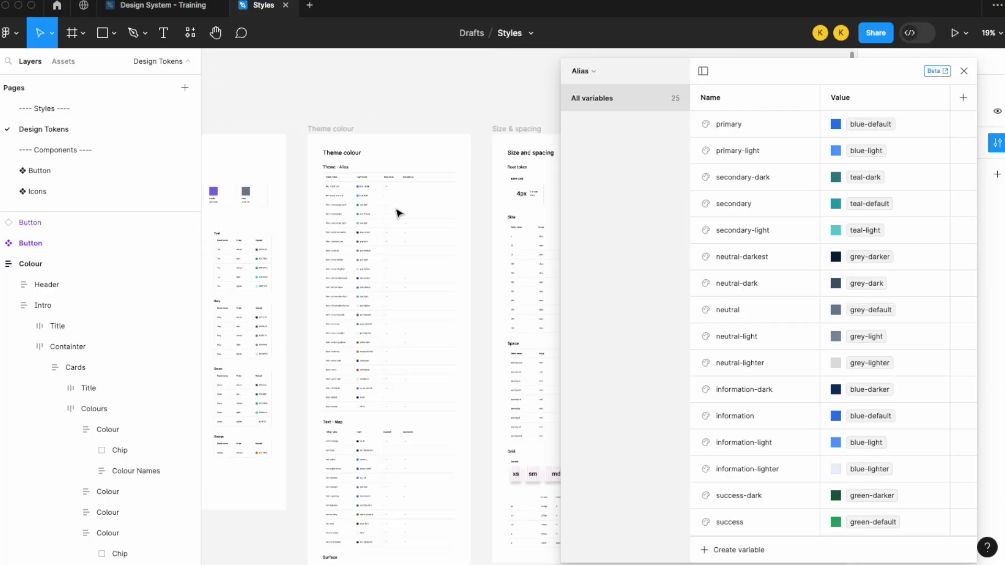
scroll(397, 213, "up", 3)
scroll(395, 212, "left", 8)
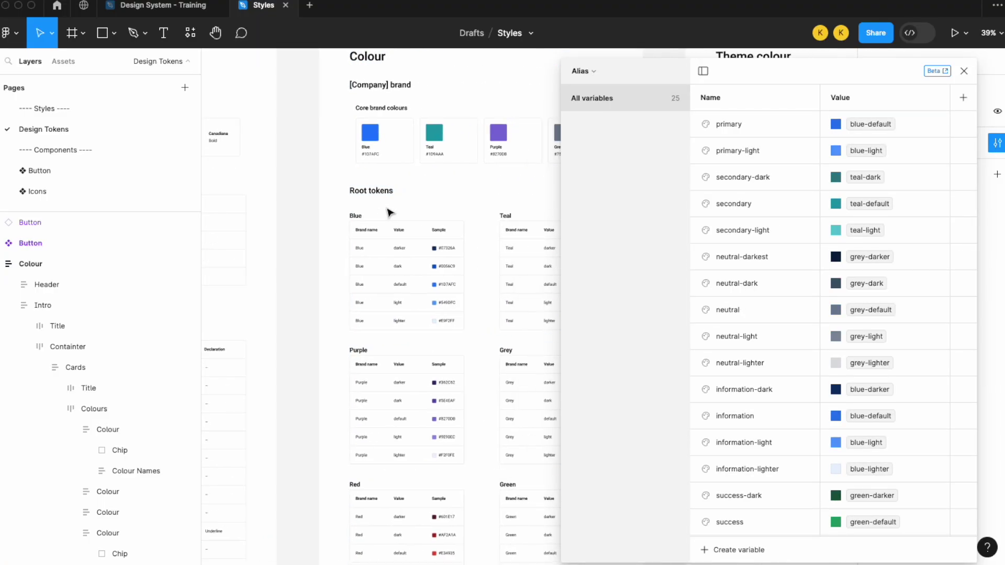
scroll(390, 212, "right", 4)
Step: Switch to the Mapped collection and browse its text, surface and border variables
left_click(593, 78)
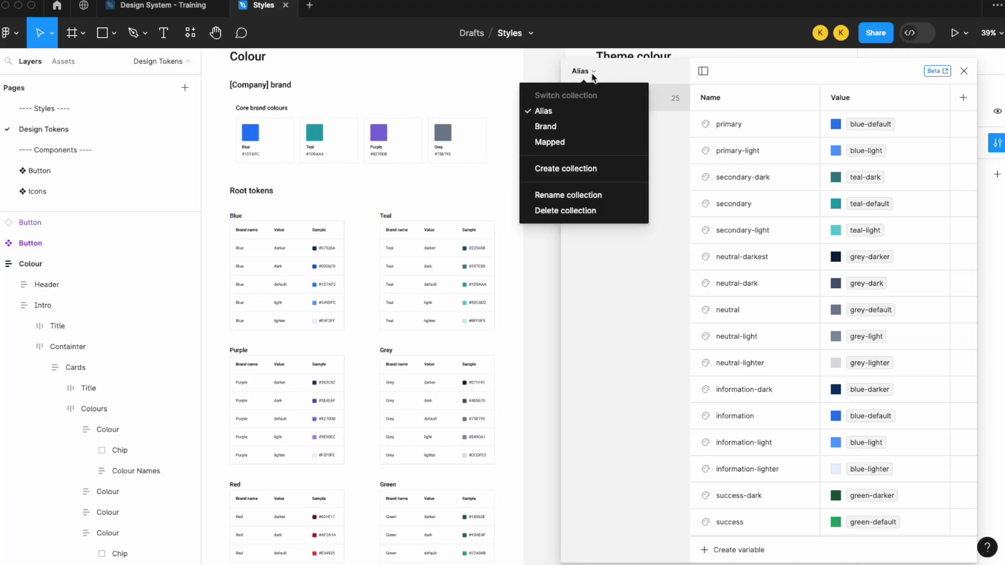
left_click(583, 140)
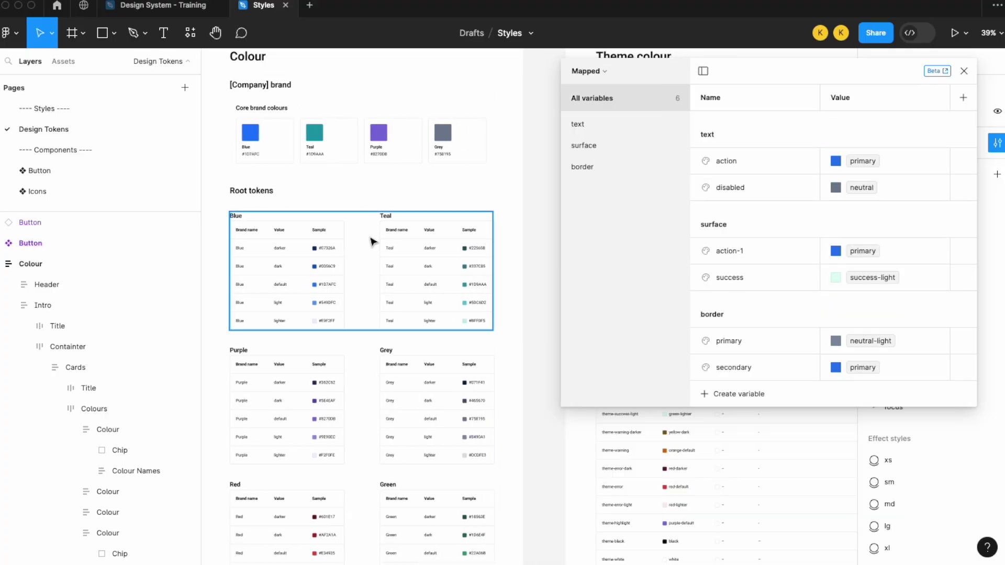
scroll(372, 242, "down", 10)
scroll(417, 238, "down", 2)
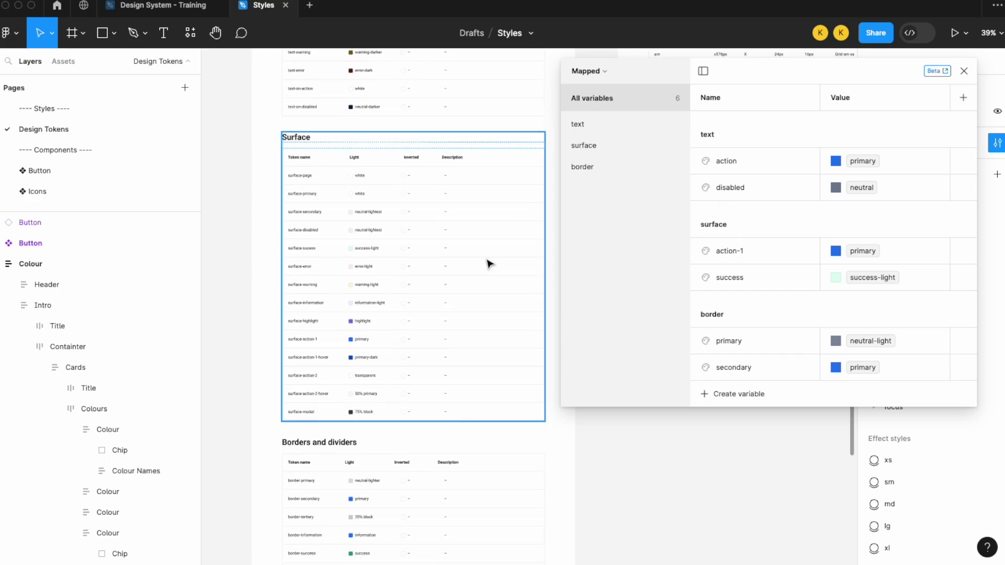
scroll(490, 263, "up", 15)
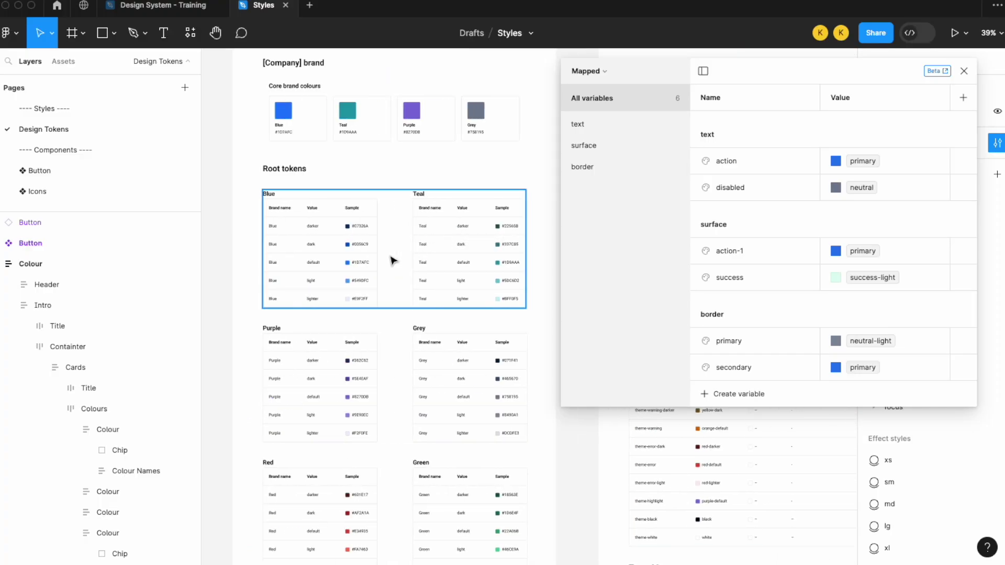
scroll(391, 261, "down", 1)
scroll(391, 260, "right", 1)
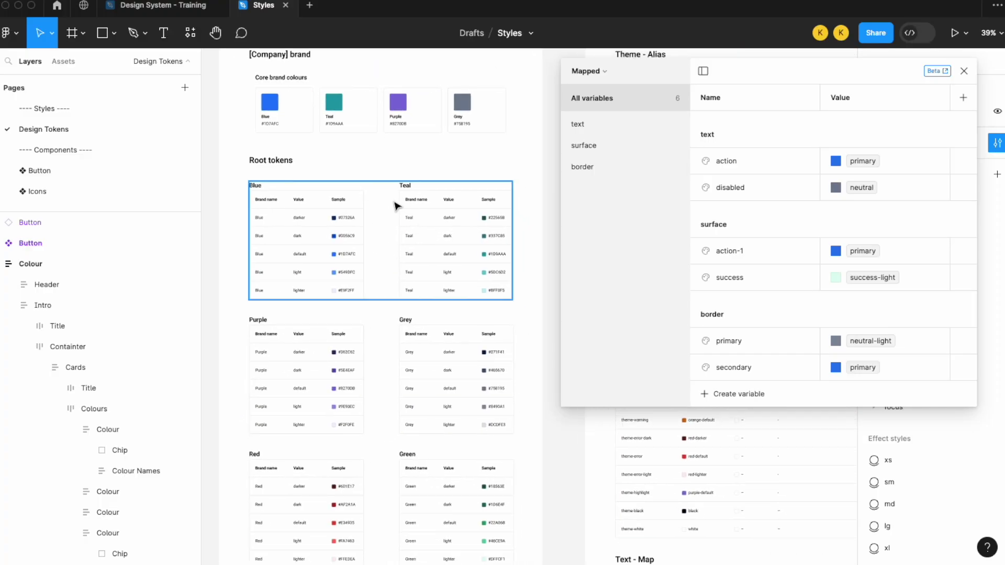
scroll(395, 205, "down", 3)
scroll(396, 206, "right", 10)
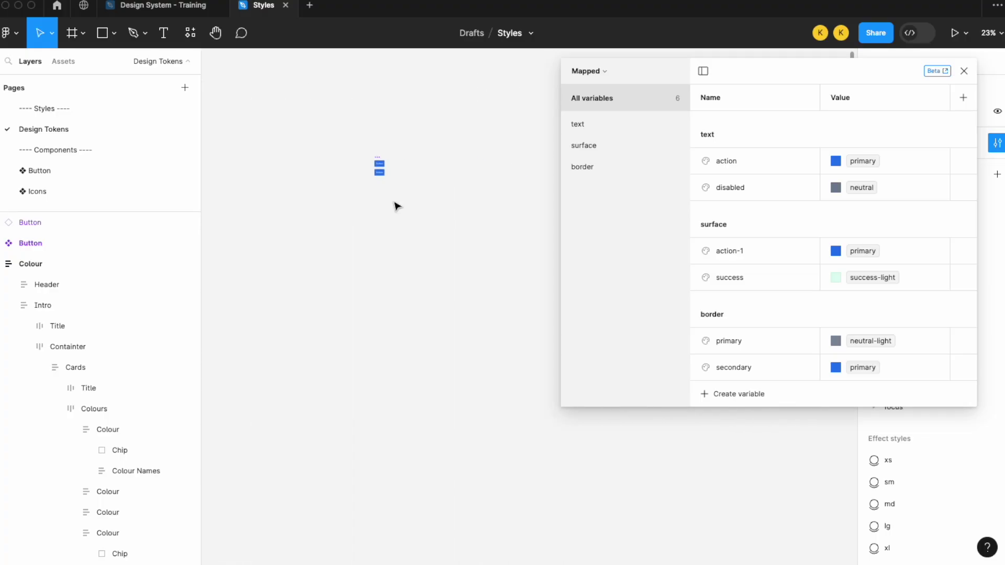
Step: Zoom in on the Button components and back out, then close the local variables panel
scroll(372, 157, "up", 10)
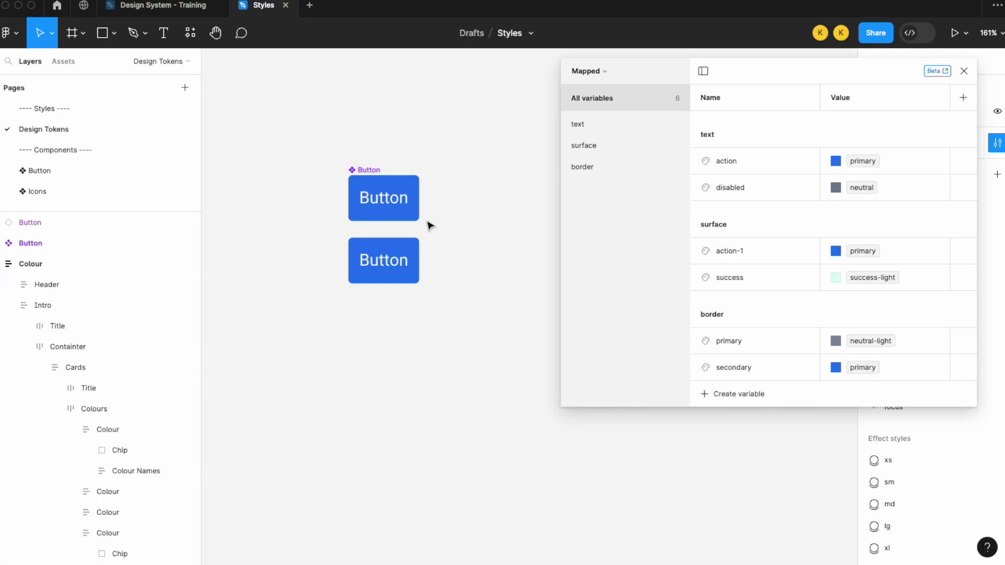
scroll(429, 225, "down", 15)
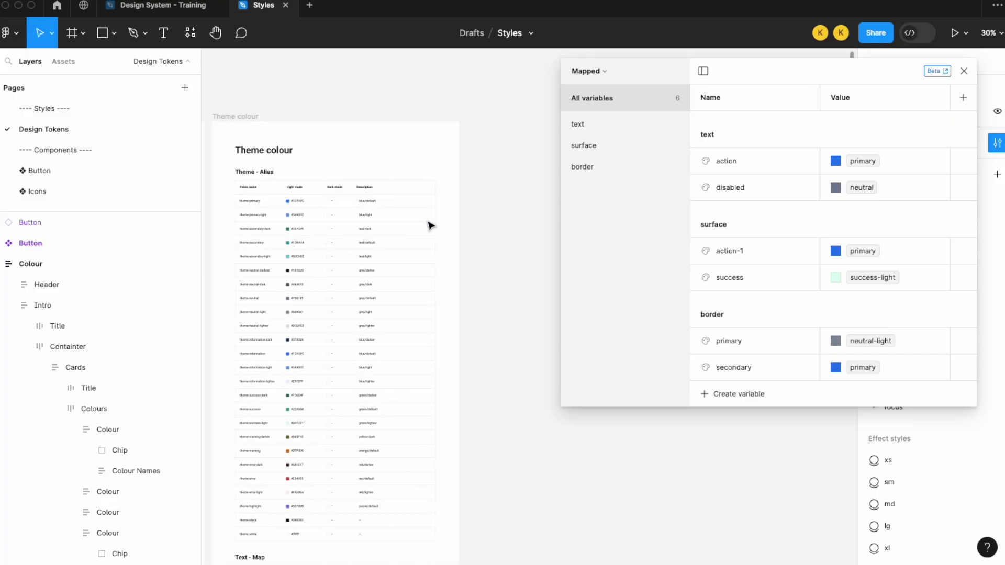
scroll(431, 204, "down", 3)
scroll(431, 204, "left", 3)
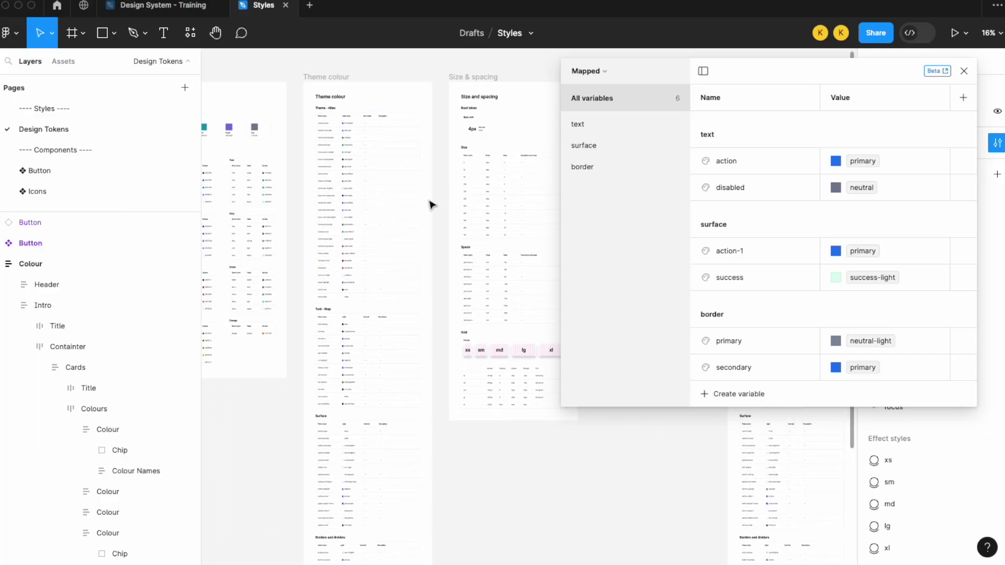
left_click(966, 71)
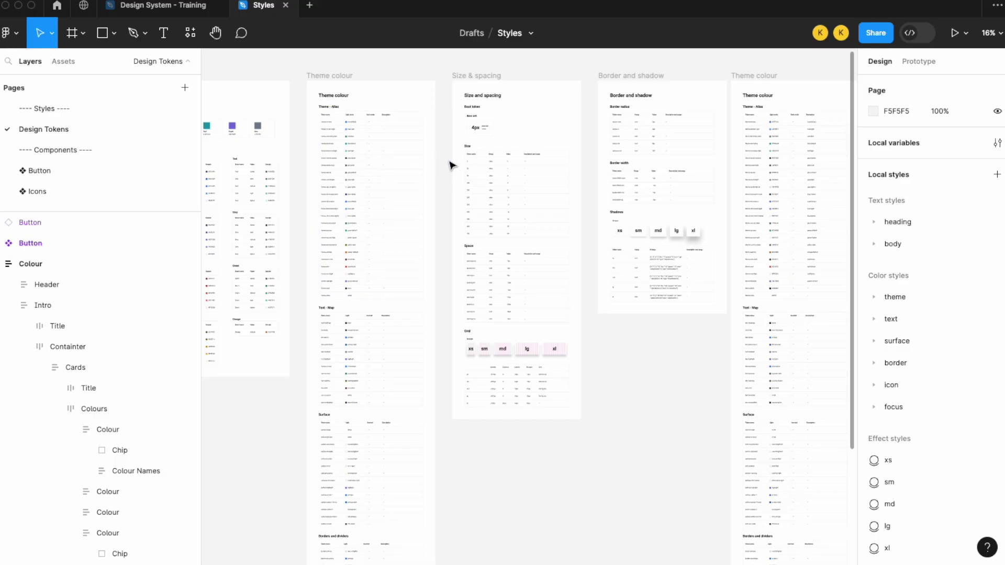
scroll(610, 442, "down", 3)
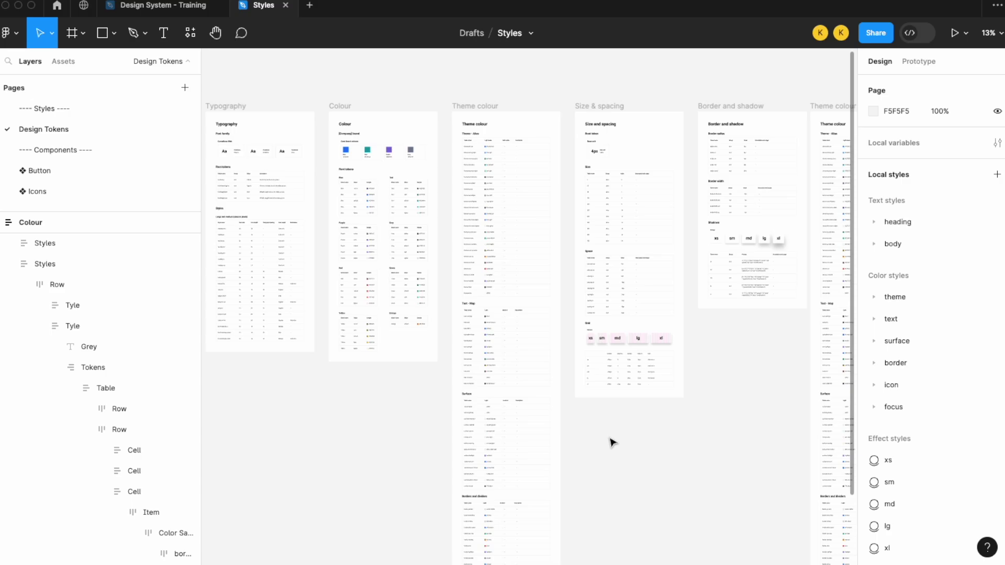
scroll(507, 157, "up", 5)
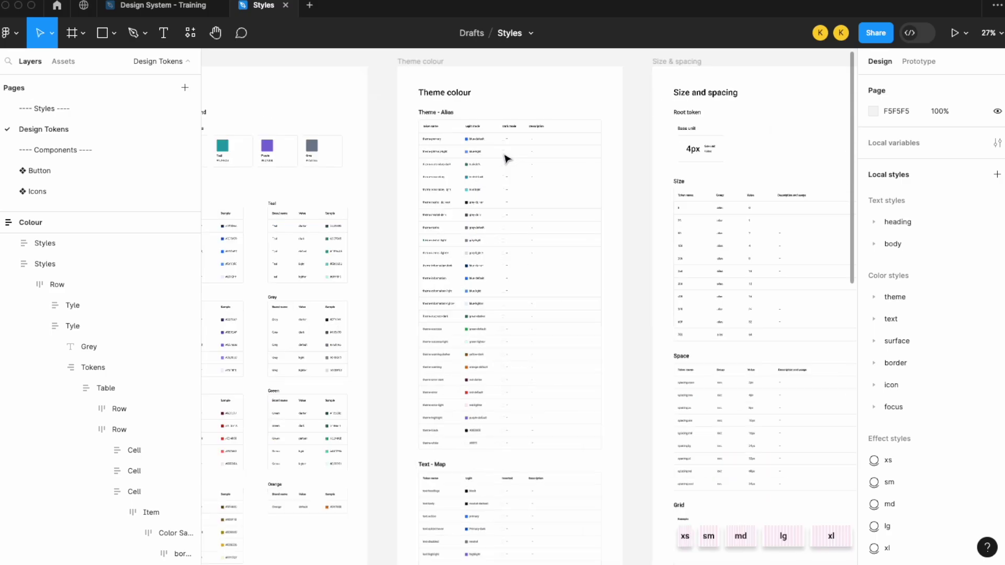
scroll(464, 242, "up", 2)
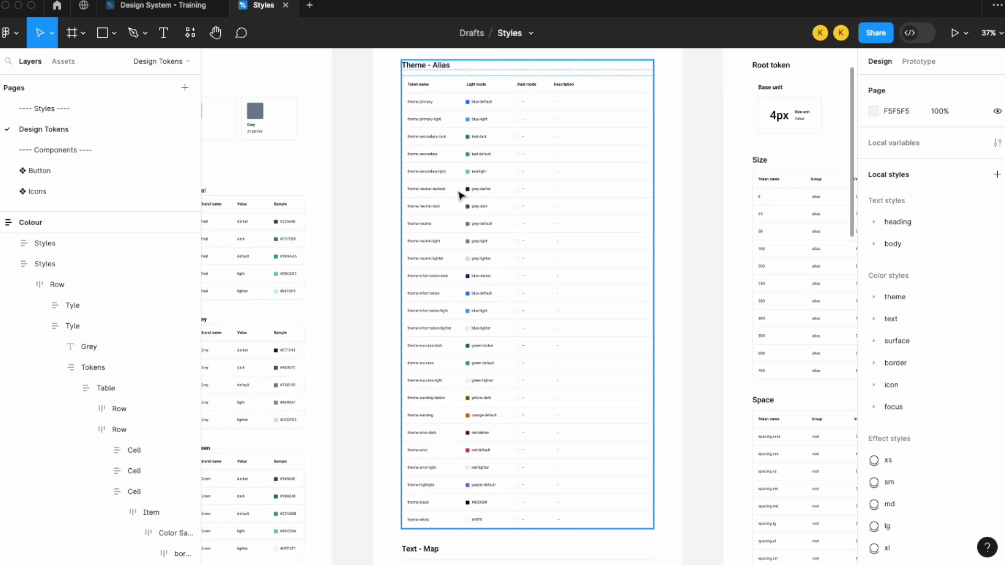
scroll(452, 104, "up", 3)
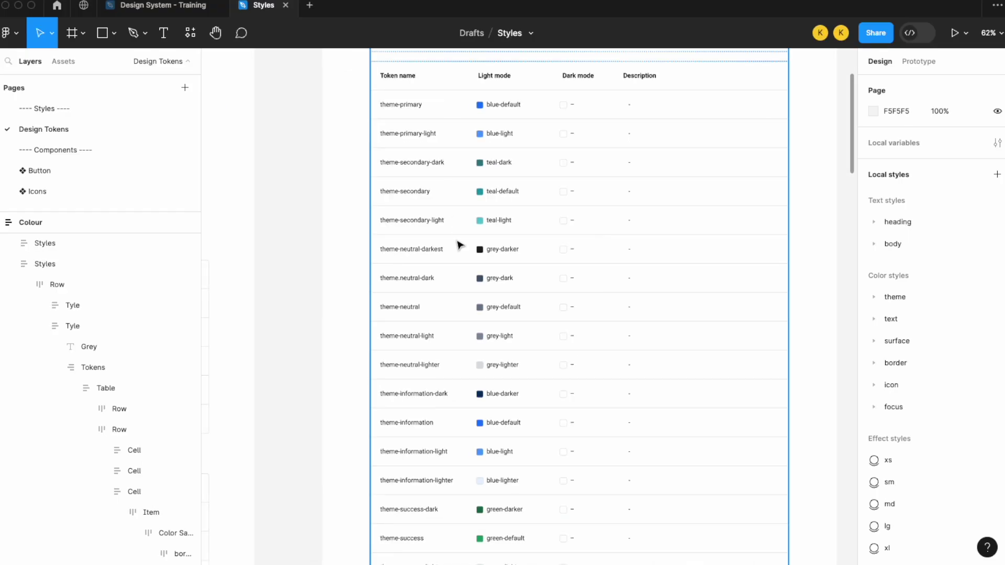
scroll(459, 246, "down", 10)
scroll(449, 240, "down", 10)
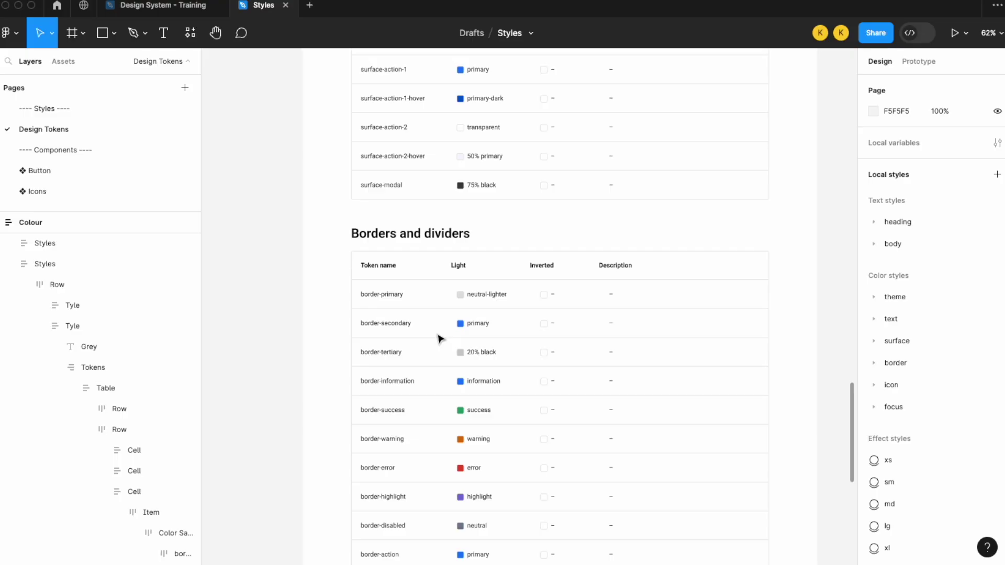
scroll(438, 338, "down", 5, "ctrl")
scroll(440, 336, "up", 8)
scroll(440, 335, "left", 4)
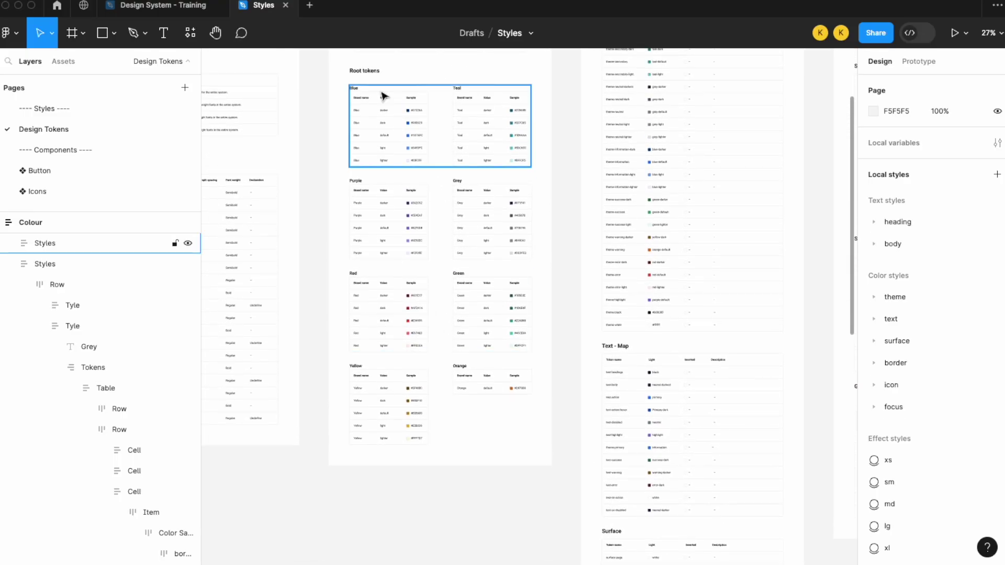
scroll(601, 278, "up", 3)
scroll(601, 278, "right", 3)
scroll(599, 278, "down", 1)
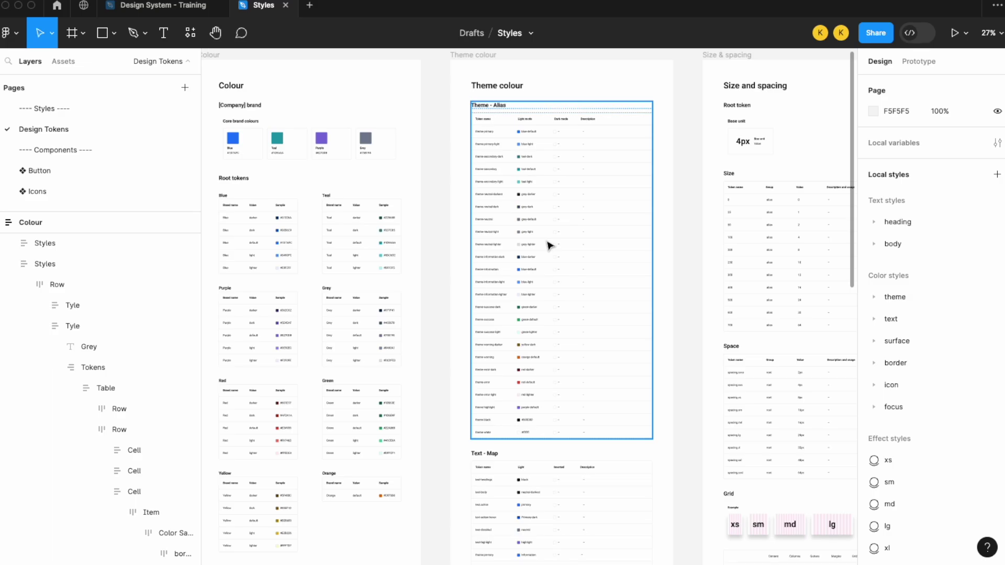
scroll(314, 173, "left", 3)
scroll(326, 203, "up", 3)
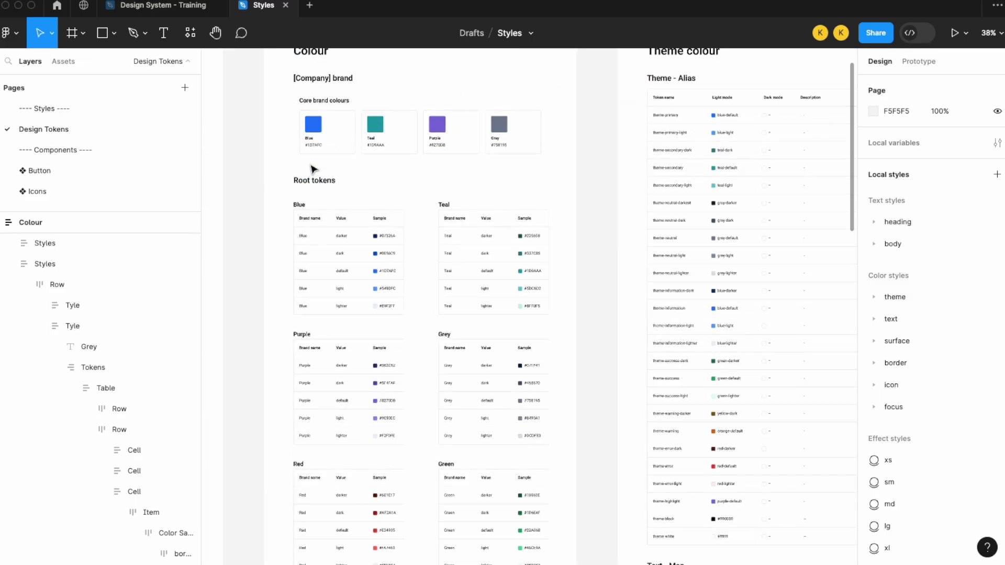
scroll(361, 285, "up", 2)
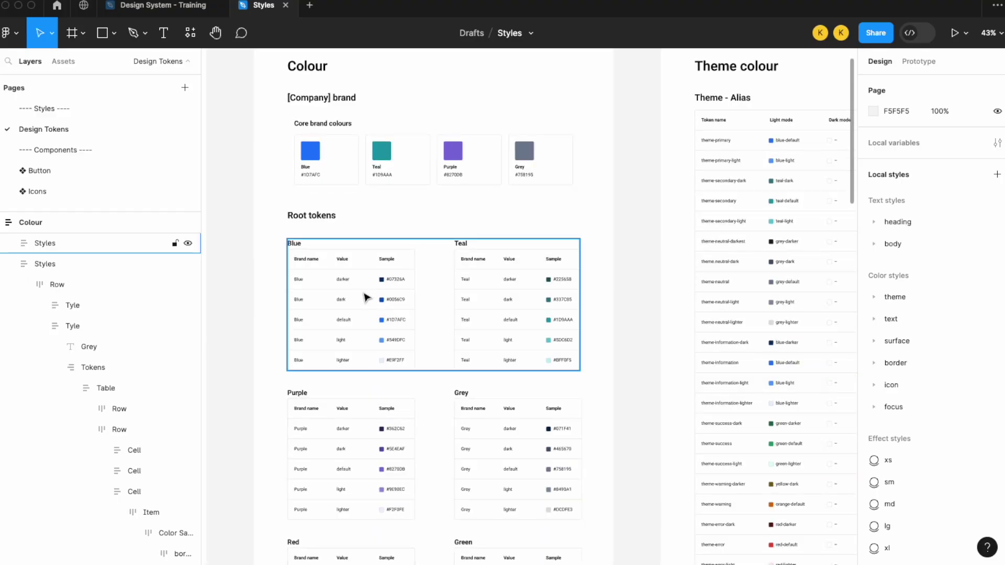
scroll(366, 294, "up", 5)
scroll(365, 298, "down", 2)
scroll(384, 253, "right", 1)
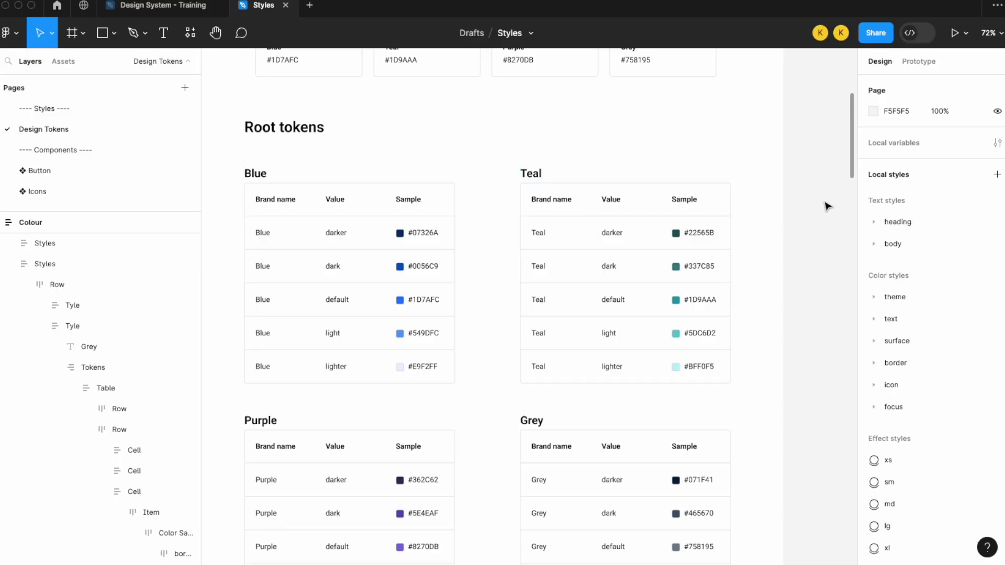
scroll(819, 205, "down", 3)
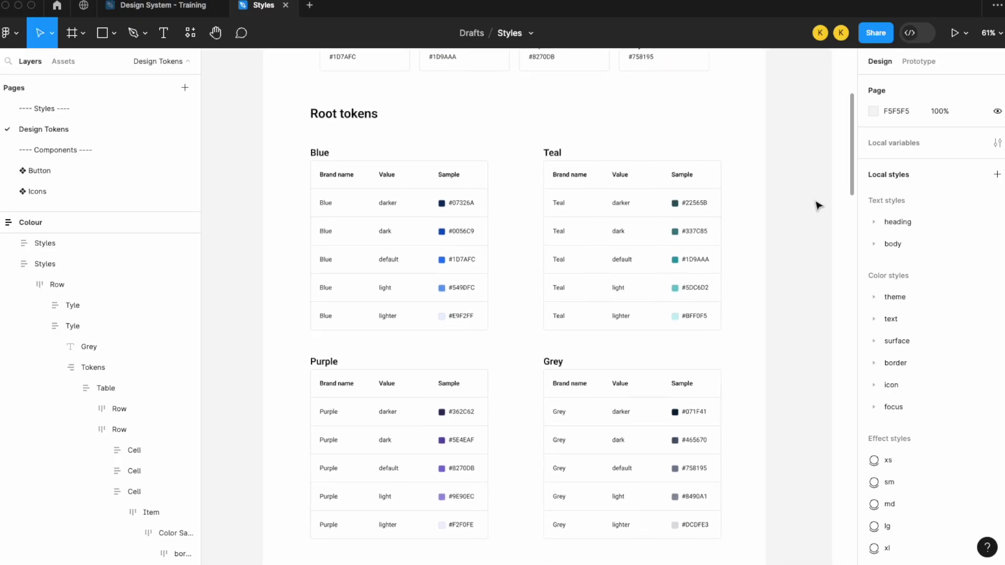
Step: Create a new colour variable in Collection 1 and move the variables window lower
left_click(998, 143)
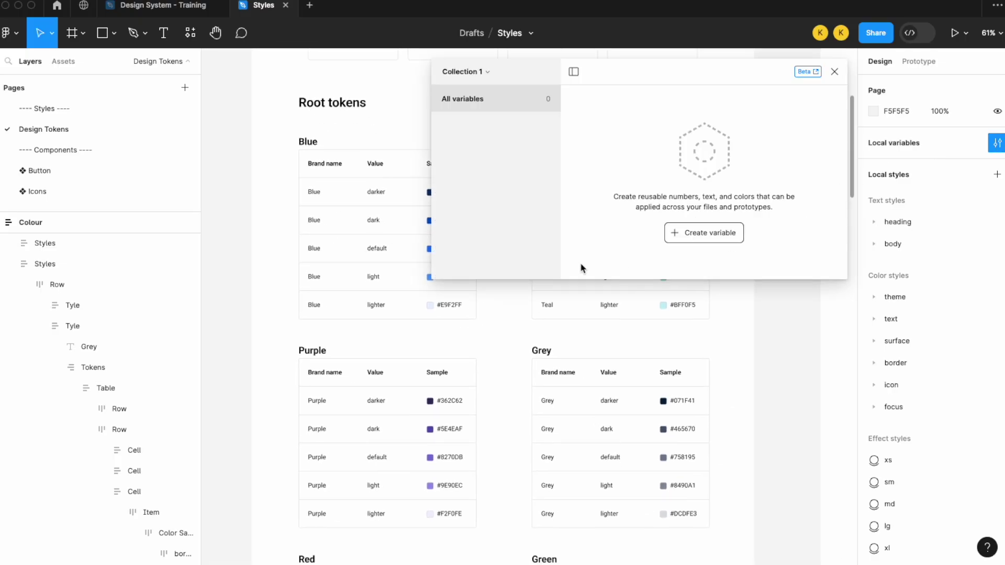
left_click(709, 233)
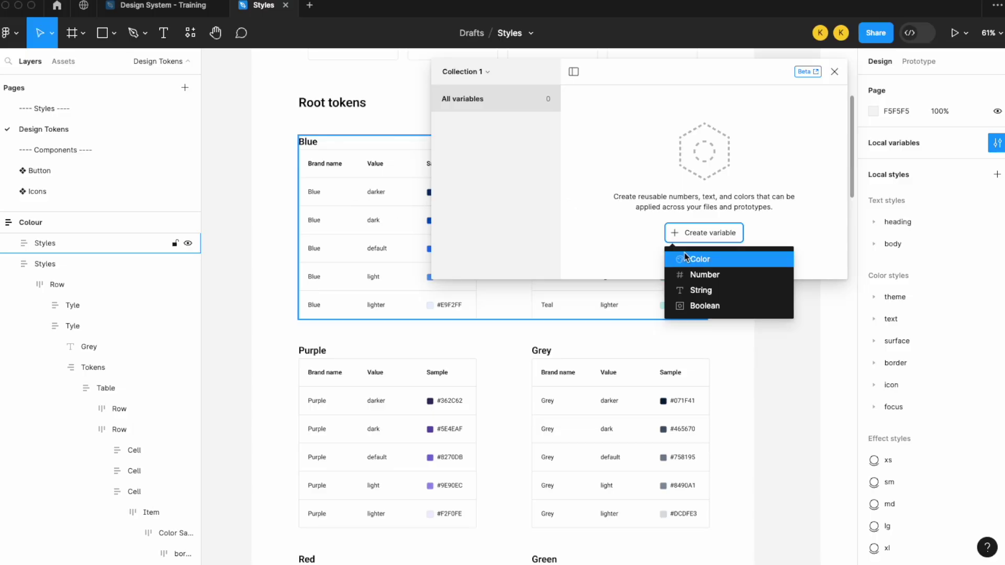
left_click(707, 259)
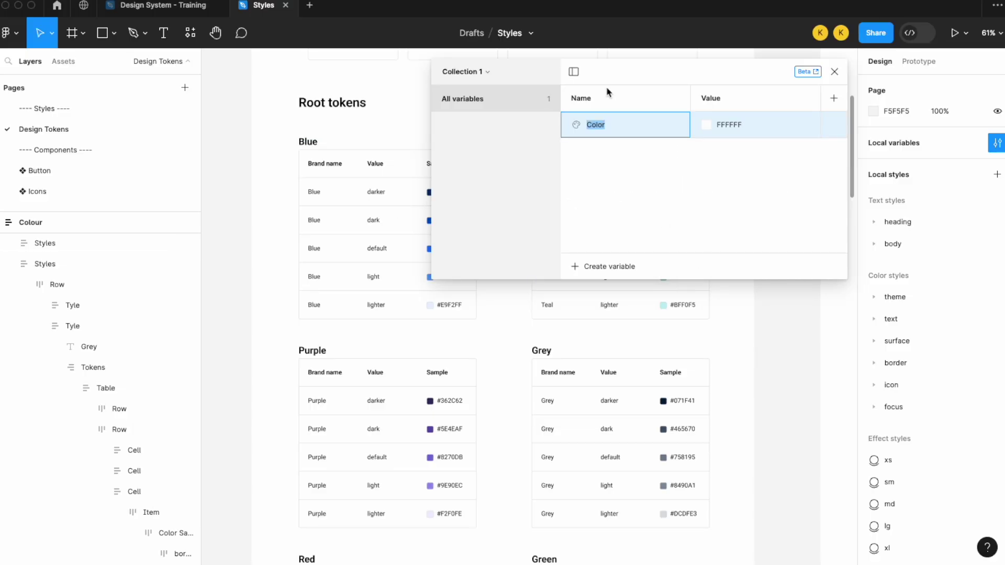
left_click_drag(609, 72, 472, 338)
Step: Name the new colour variable blue-darker, undoing a mistaken retype to blueDarker
double_click(467, 396)
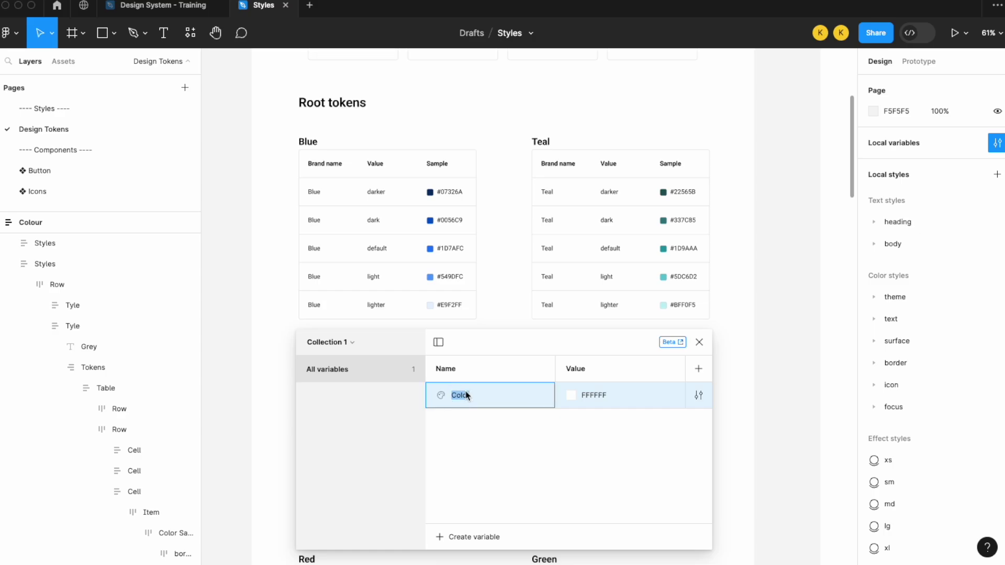
type("blue-darker")
double_click(476, 397)
type("blueDarker")
key("ctrl+z")
Step: Set blue-darker's value to 07326A, copied from the Blue table
left_click(458, 198)
double_click(457, 198)
double_click(457, 199)
double_click(458, 198)
double_click(456, 193)
key("ctrl+c")
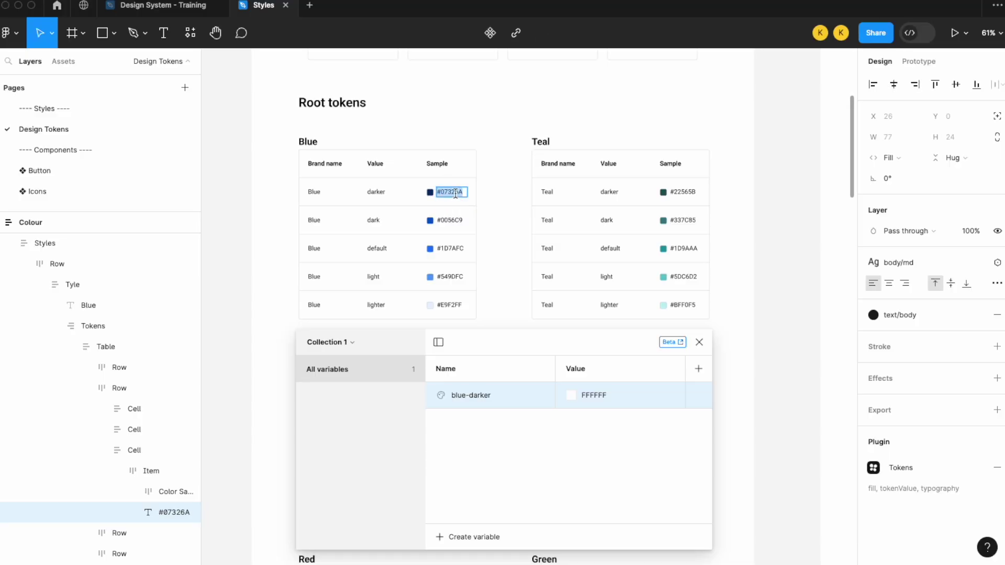
left_click(601, 396)
key("ctrl+v")
key("Return")
Step: Add a blue-dark colour variable with value 0056C9
left_click(461, 536)
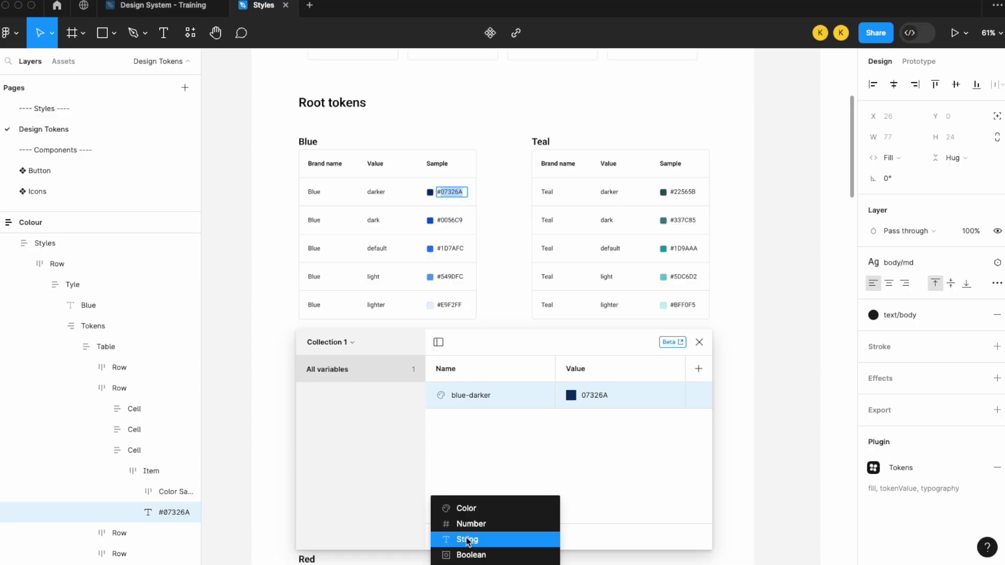
left_click(467, 508)
type("blued")
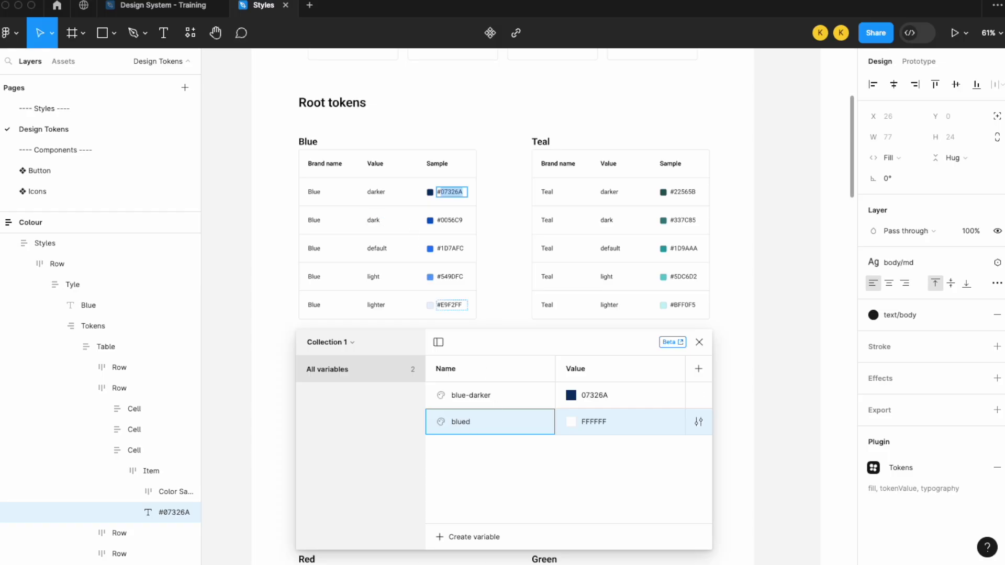
type("ark-dark")
left_click(453, 220)
left_click(597, 422)
type("0056C9")
key("Return")
Step: Add a blue-default colour variable with value 1D7AFC
left_click(485, 533)
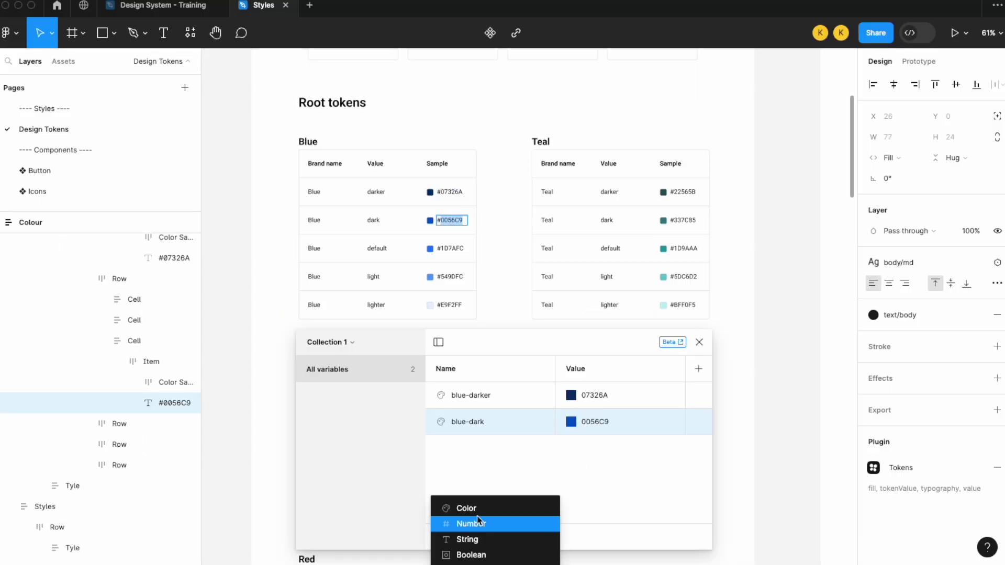
left_click(477, 510)
type("blue-default")
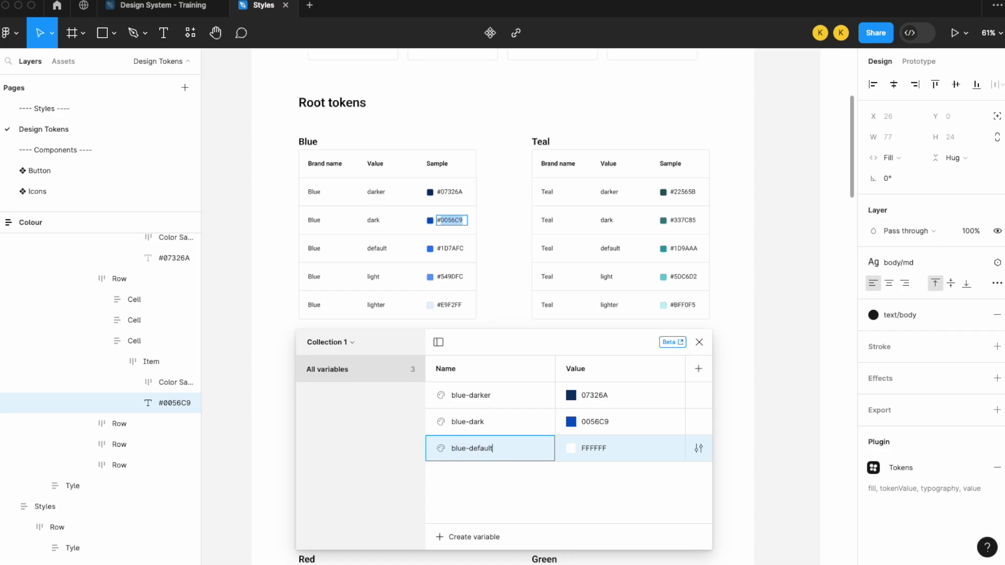
left_click(451, 248)
left_click(599, 447)
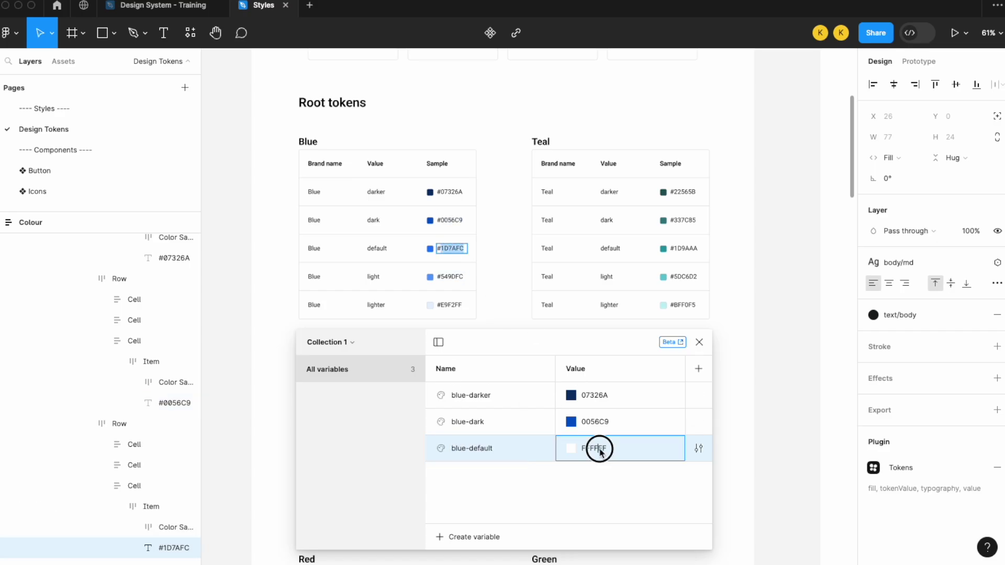
type("1D7AFC")
key("Return")
scroll(449, 244, "down", 4)
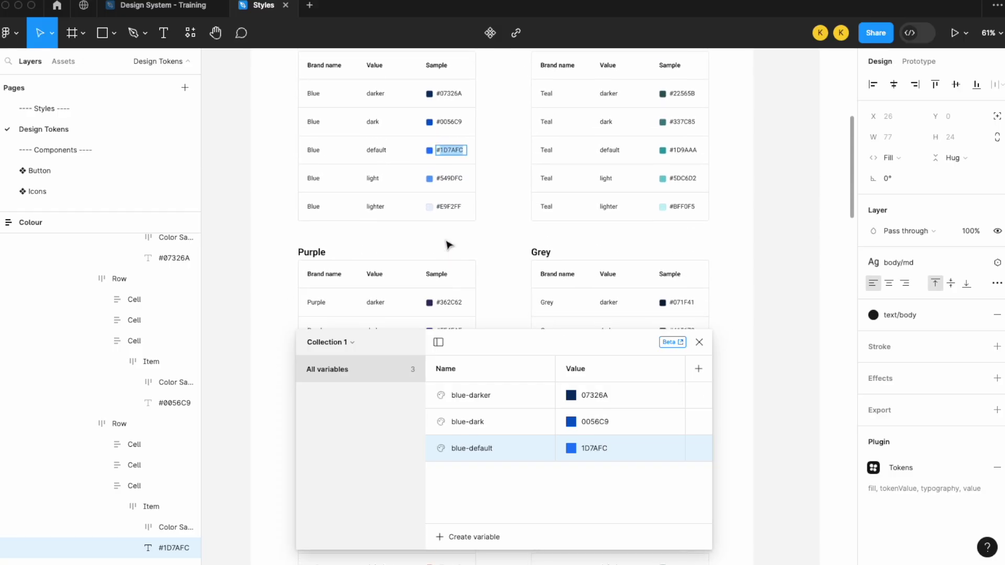
Step: Add a blue-light colour variable with value 549DFC
left_click(474, 538)
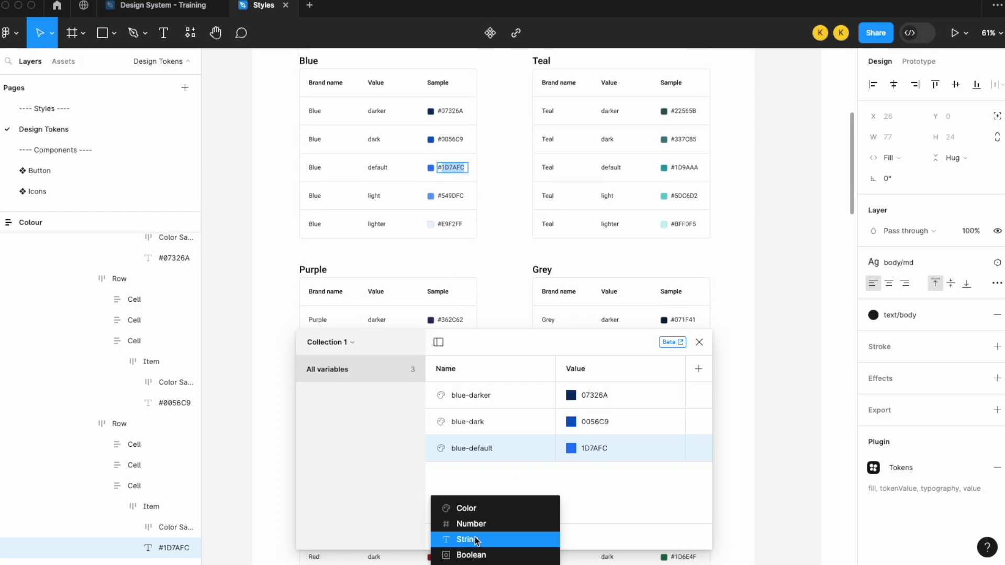
left_click(481, 506)
type("b")
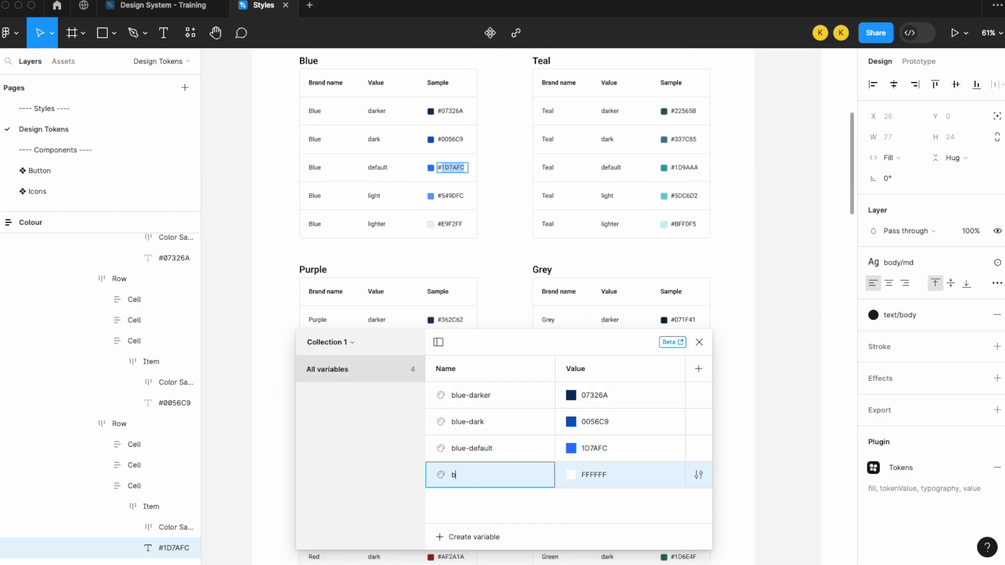
type("lue-light")
left_click(453, 196)
key("ctrl+a")
key("ctrl+c")
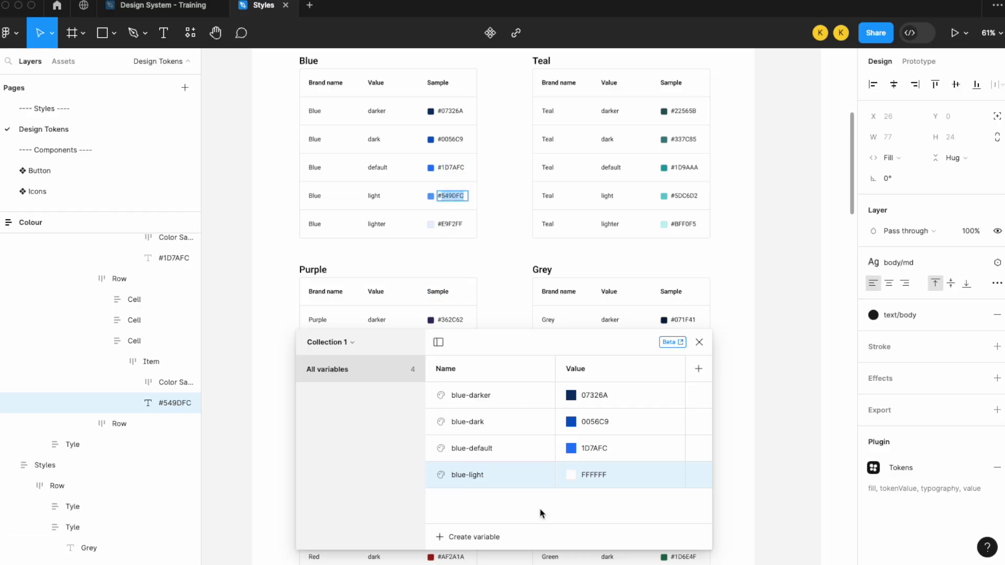
left_click(605, 475)
key("ctrl+v")
Step: Add a blue-lighter colour variable with value E9F2FF
left_click(489, 537)
left_click(487, 508)
type("blue-lighter")
key("Return")
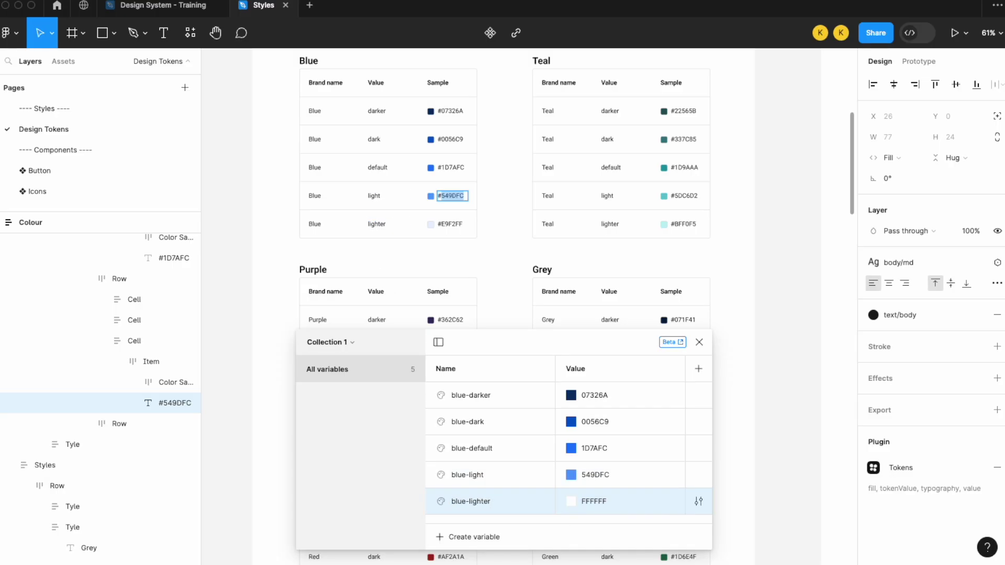
left_click(457, 225)
left_click(597, 507)
key("super+v")
key("Return")
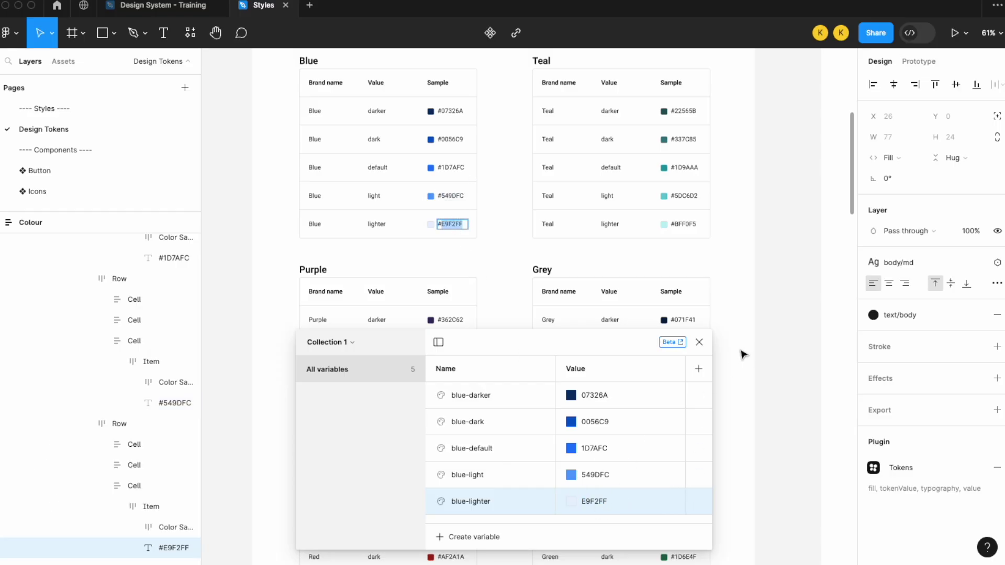
Step: Rename Collection 1 to Brand
left_click(352, 343)
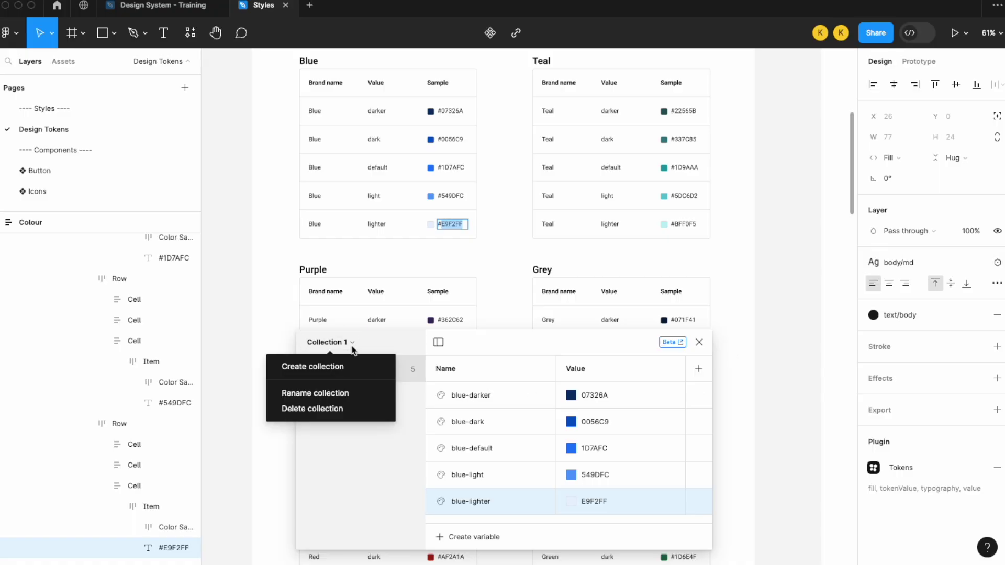
left_click(361, 391)
type("Brand")
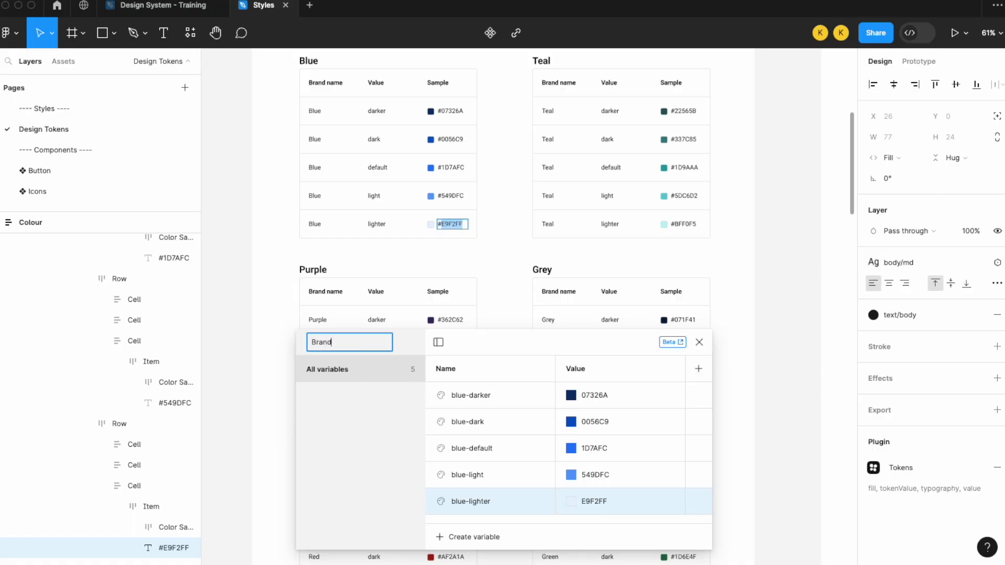
key("Return")
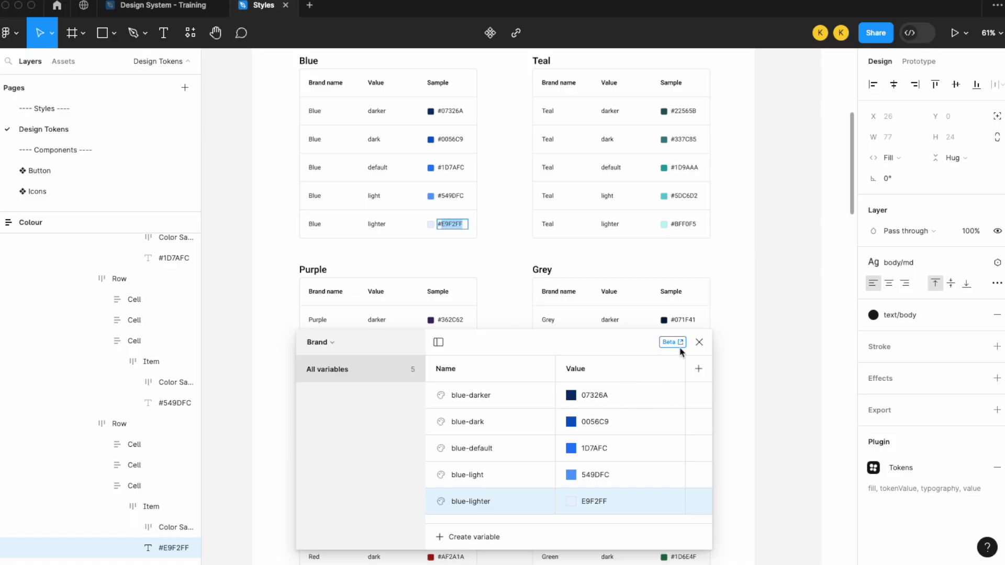
Step: Clear the canvas selection and close the variables panel, showing the Root tokens tables
scroll(734, 332, "down", 5)
left_click(753, 309)
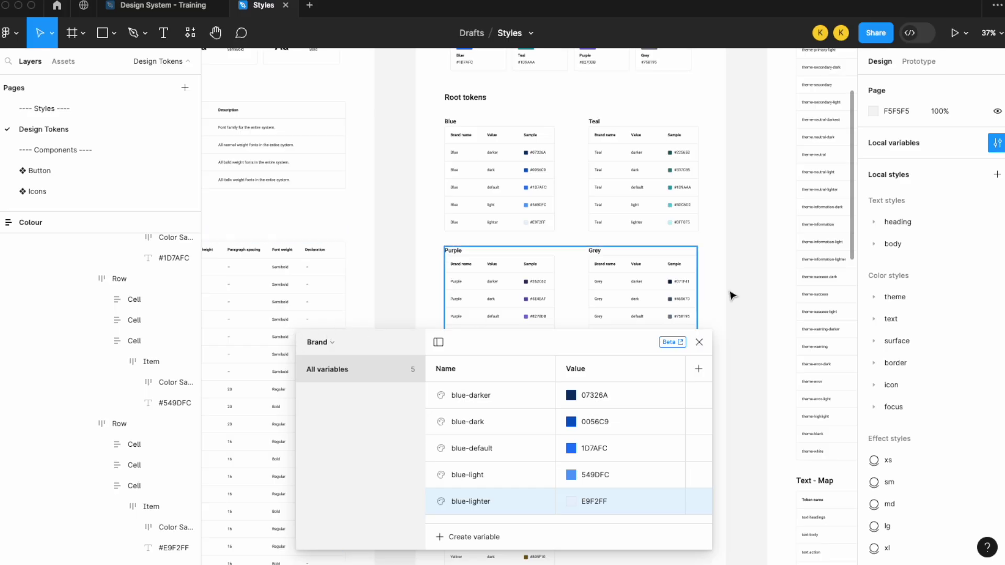
left_click(700, 342)
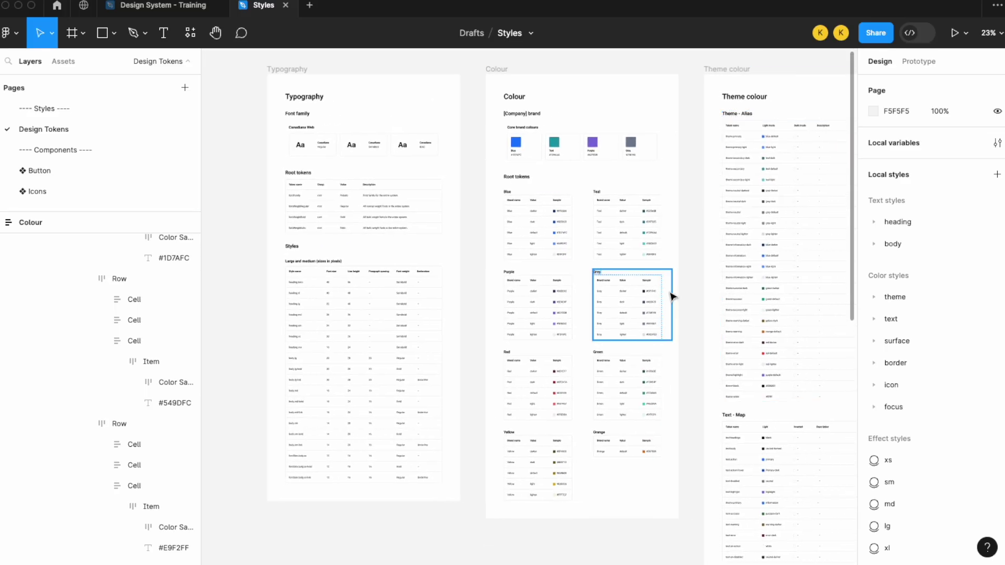
scroll(670, 294, "up", 5)
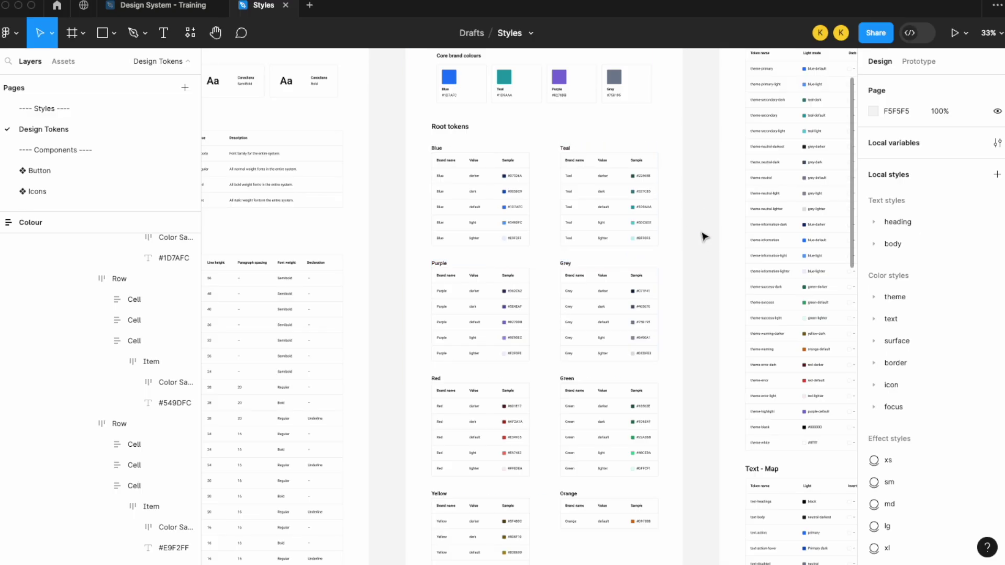
scroll(704, 237, "up", 3)
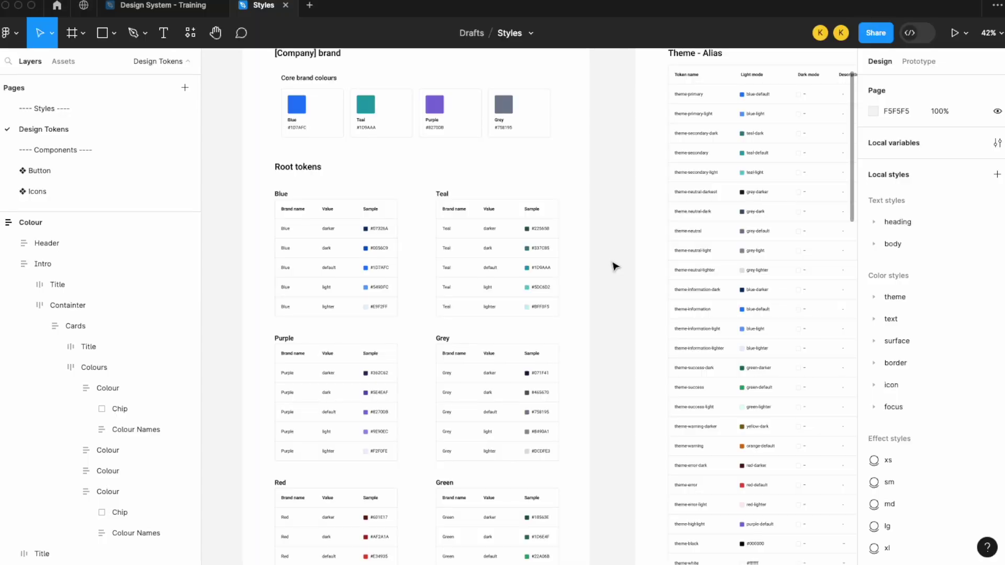
Step: Reopen local variables and review the blue, teal, purple, grey, red, green and yellow sets
left_click(997, 142)
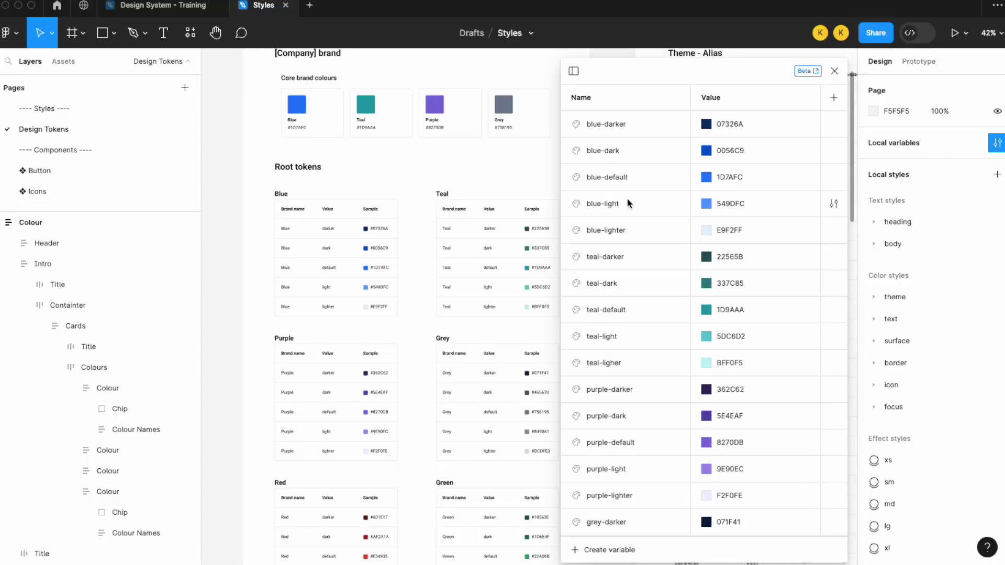
scroll(340, 232, "up", 2)
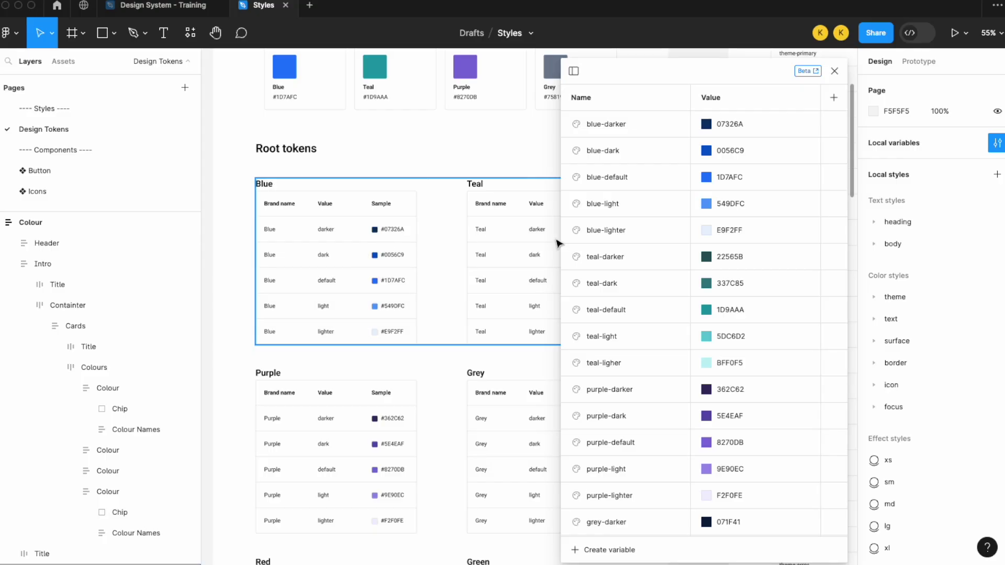
left_click(456, 170)
left_click(441, 161)
scroll(443, 161, "down", 3)
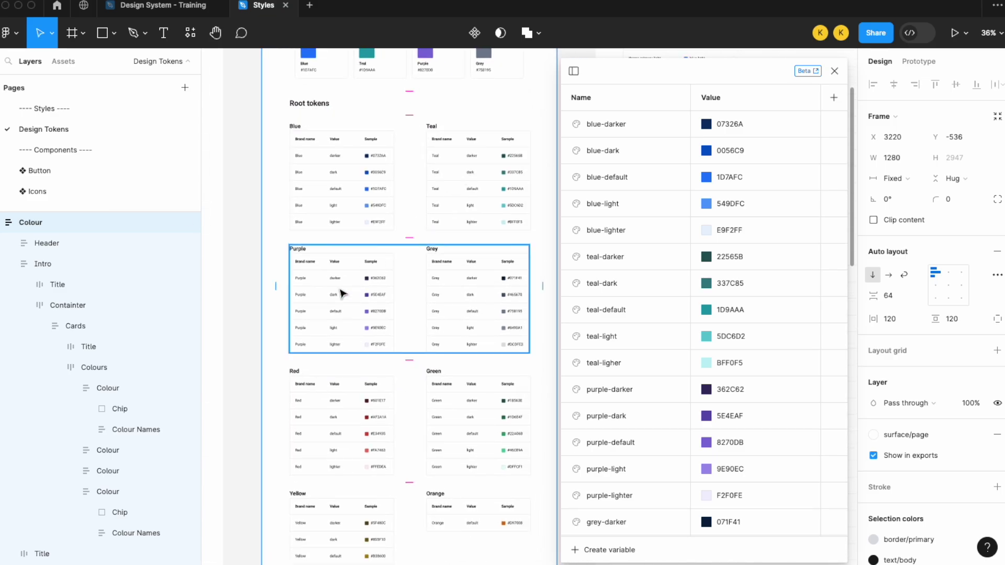
scroll(635, 370, "down", 10)
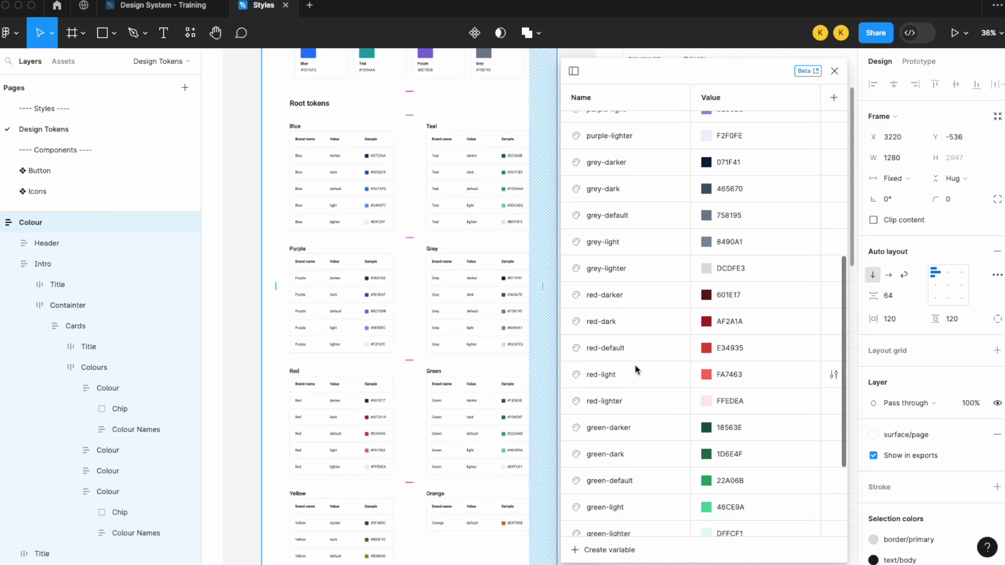
scroll(636, 371, "down", 2)
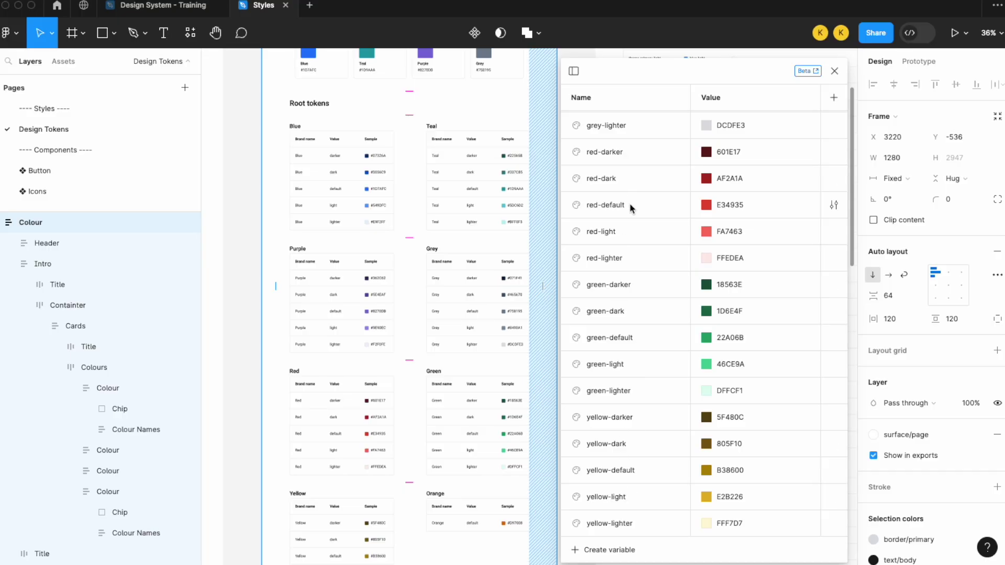
scroll(633, 152, "up", 12)
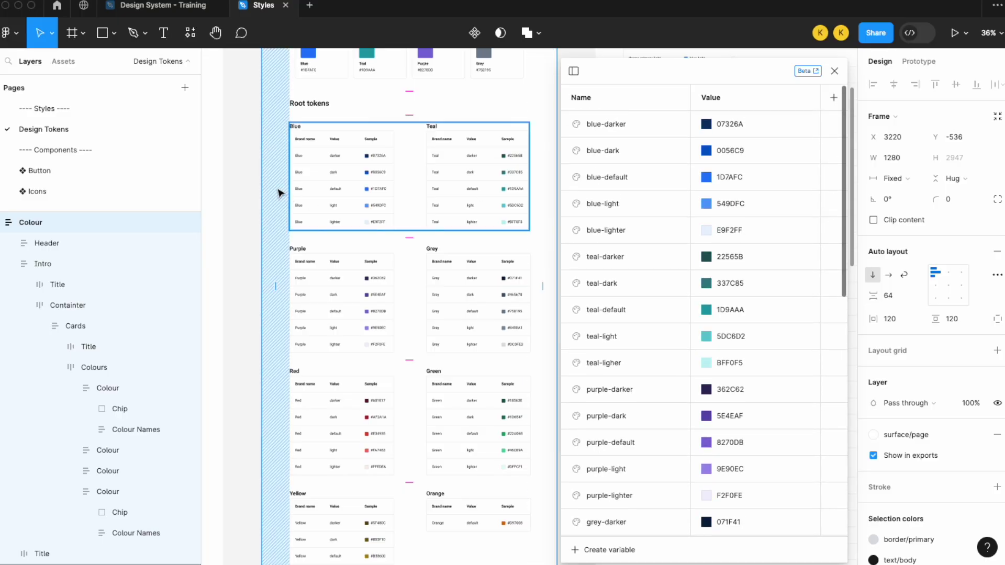
left_click(250, 186)
scroll(250, 185, "down", 3)
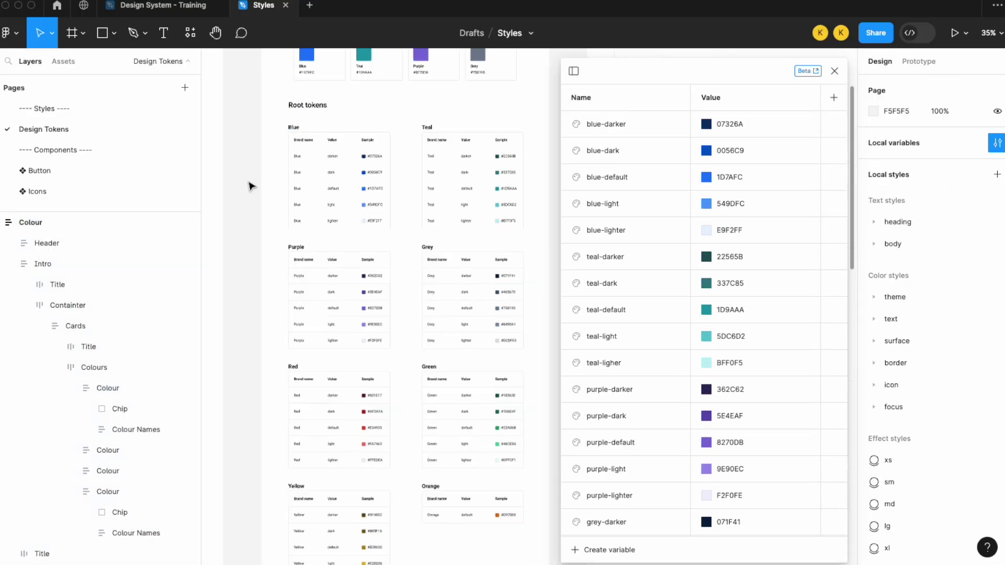
Step: Close the variables panel and scroll the canvas out to the overview
left_click(835, 71)
scroll(556, 170, "up", 2)
scroll(578, 131, "up", 3)
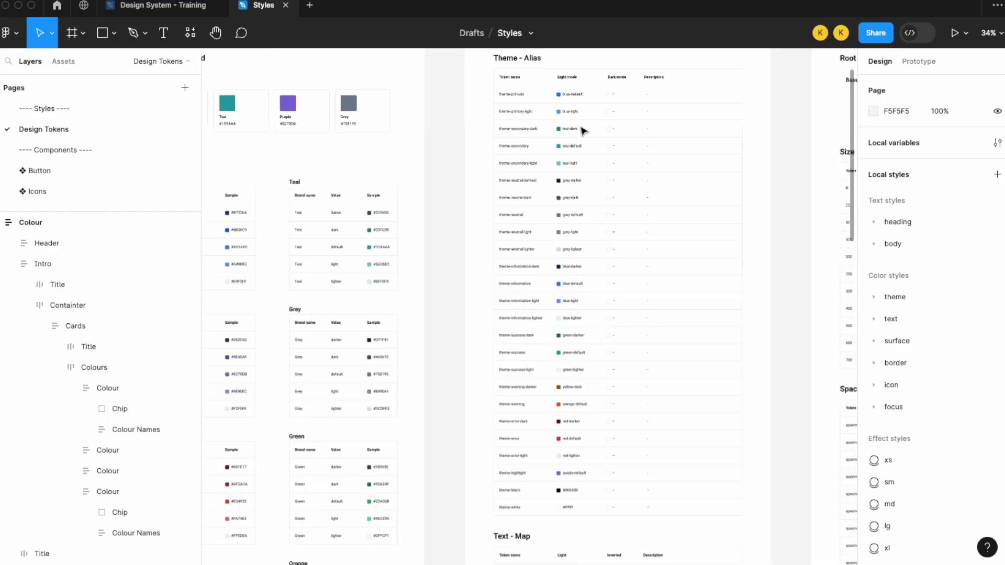
scroll(570, 141, "up", 3)
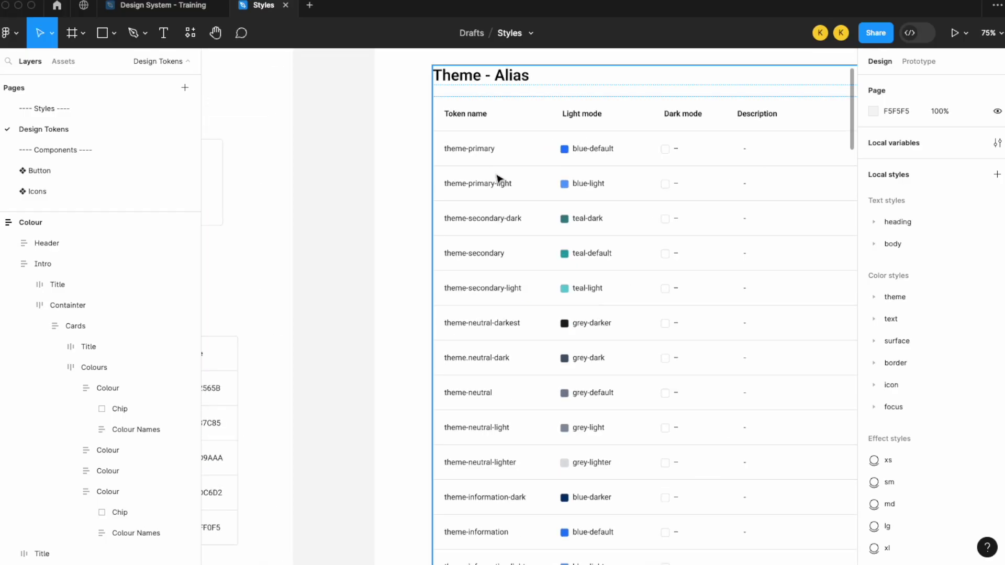
scroll(538, 183, "down", 3)
scroll(601, 305, "left", 5)
scroll(512, 204, "down", 2)
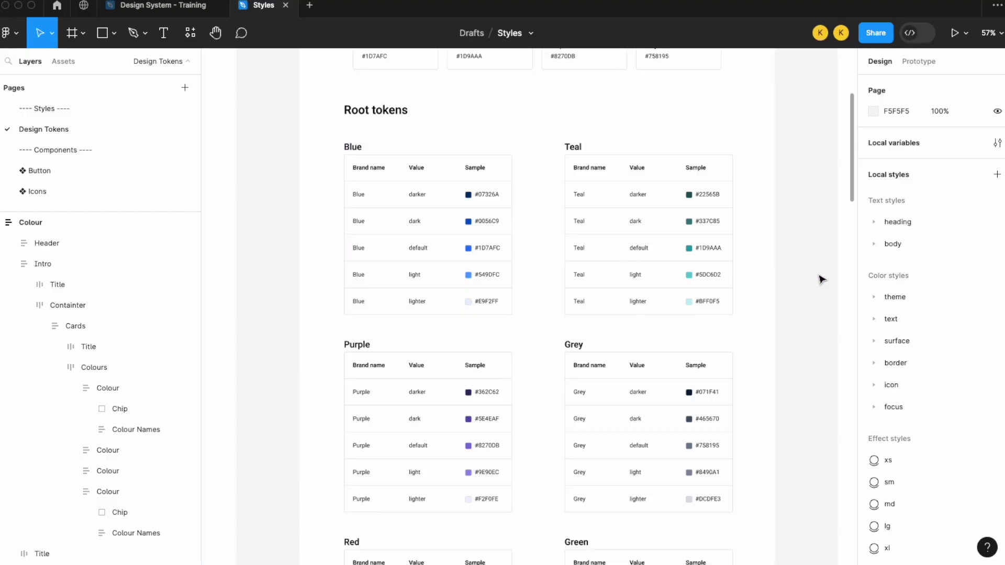
Step: Navigate to the Theme colour frame's Theme - Alias table
scroll(821, 274, "down", 3)
scroll(794, 299, "down", 5)
scroll(687, 328, "down", 3)
scroll(686, 328, "up", 2, "ctrl")
scroll(680, 345, "down", 5)
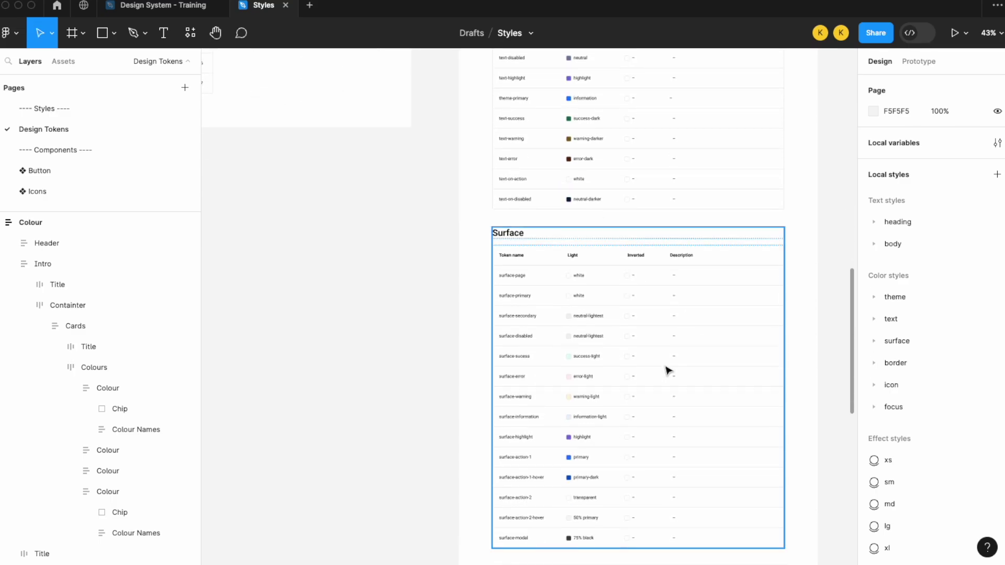
scroll(667, 370, "down", 4, "ctrl")
scroll(658, 366, "up", 3)
left_click(559, 171)
scroll(620, 157, "up", 6, "ctrl")
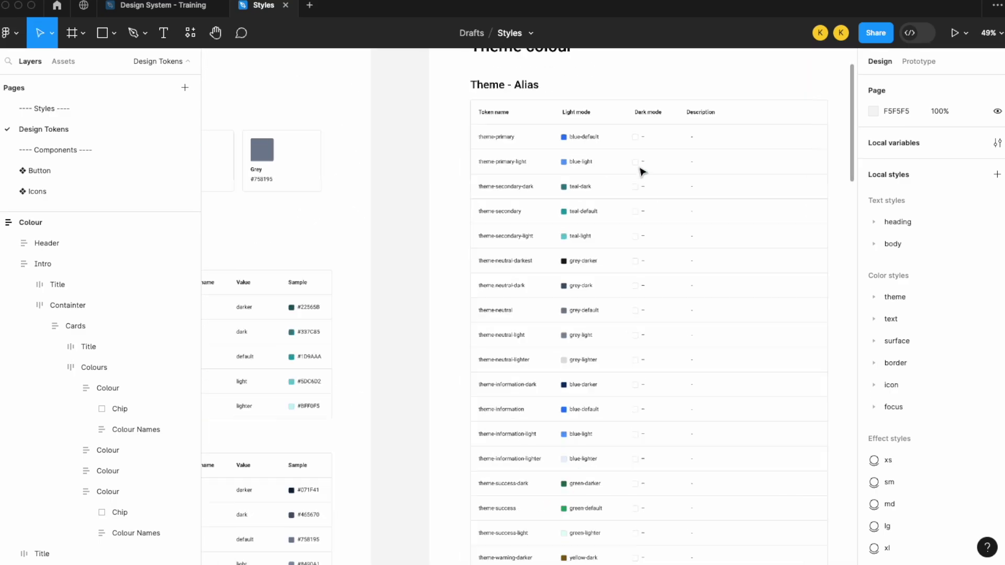
scroll(642, 172, "left", 10)
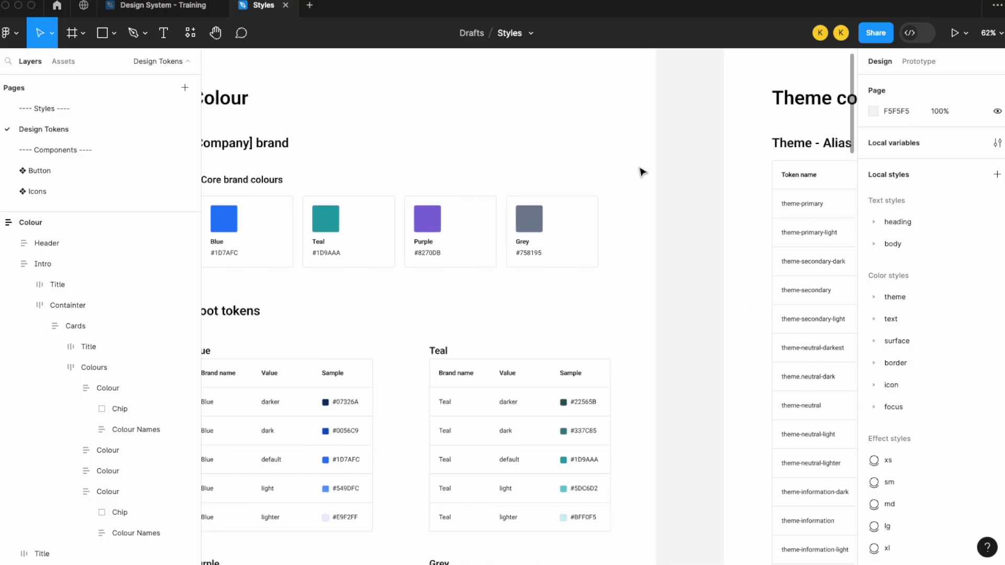
scroll(403, 330, "down", 3, "ctrl")
scroll(637, 267, "right", 8)
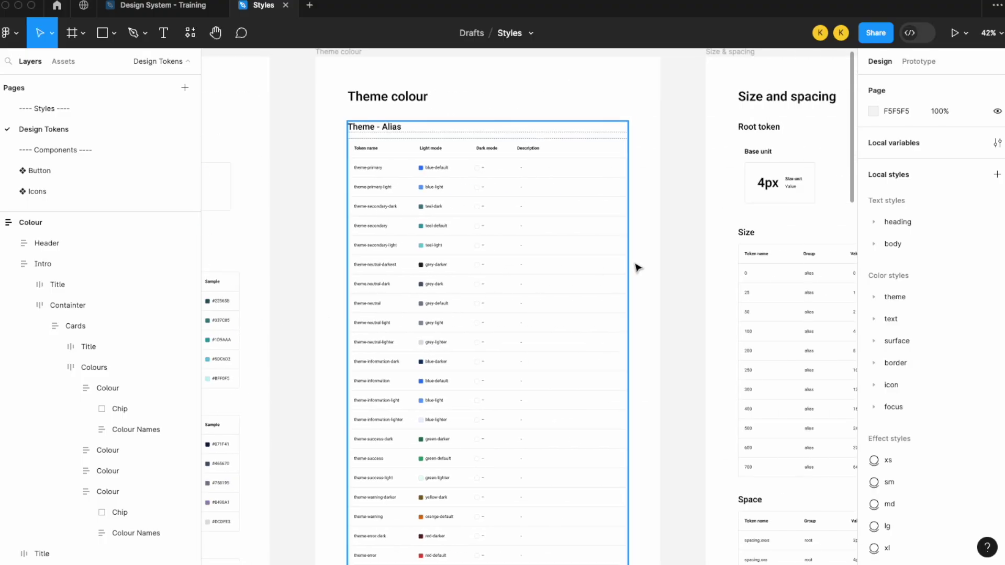
scroll(621, 185, "up", 4, "ctrl")
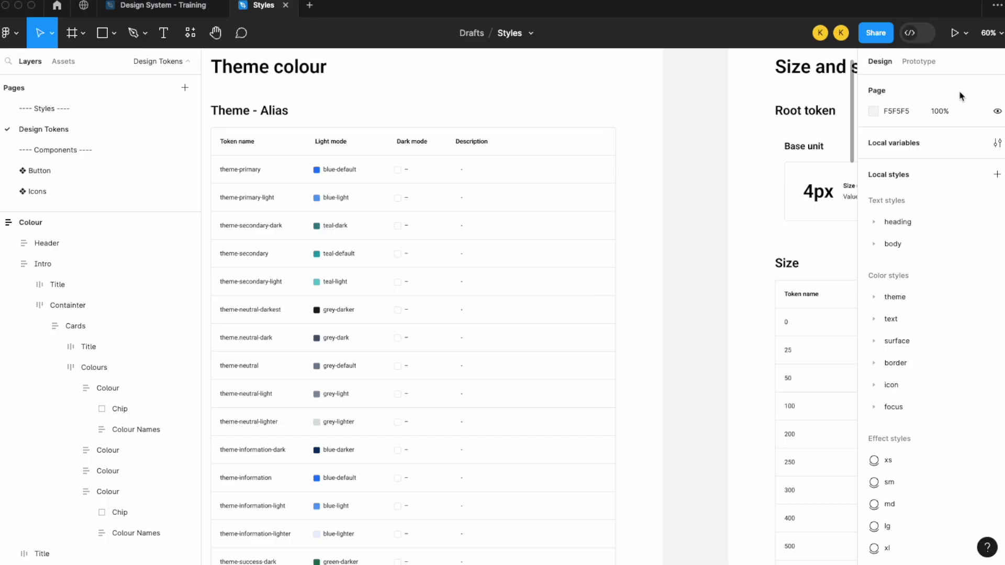
Step: Create a variable collection named Alias and move its window beside the Theme - Alias table
left_click(996, 143)
left_click(574, 71)
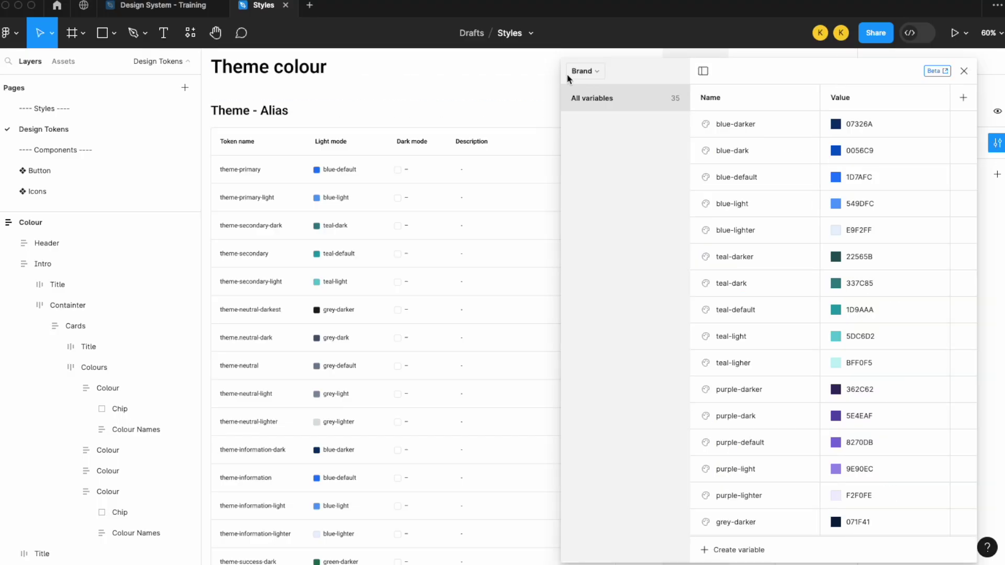
left_click(586, 73)
left_click(592, 94)
double_click(642, 79)
type("Alias")
key("Return")
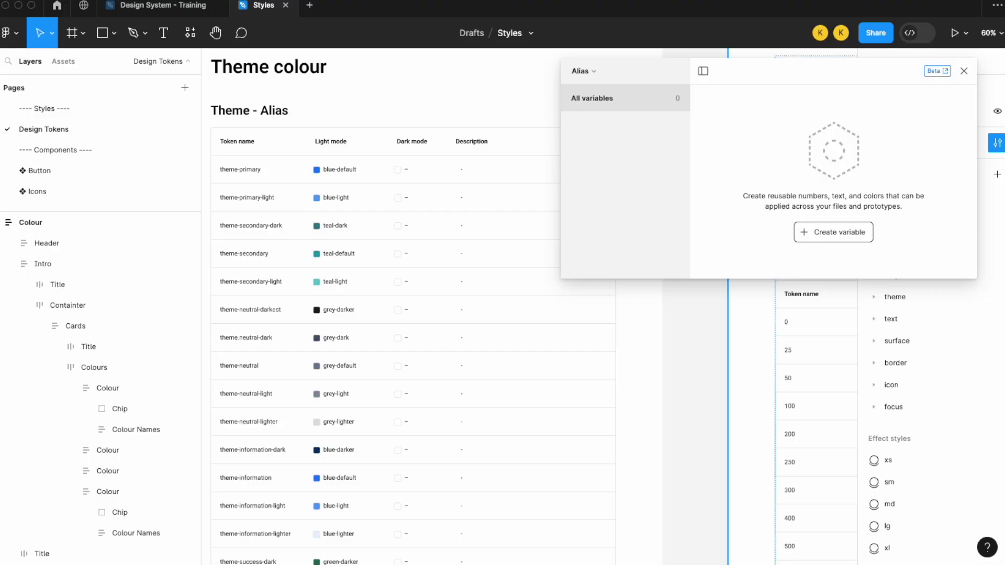
left_click(698, 72)
left_click_drag(691, 77, 778, 74)
scroll(407, 174, "up", 8)
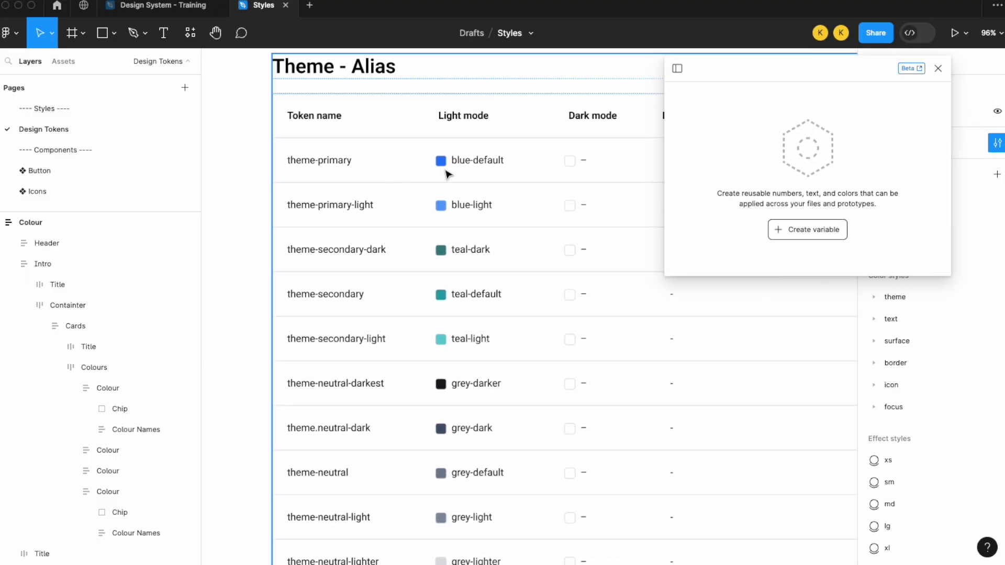
scroll(446, 174, "up", 3)
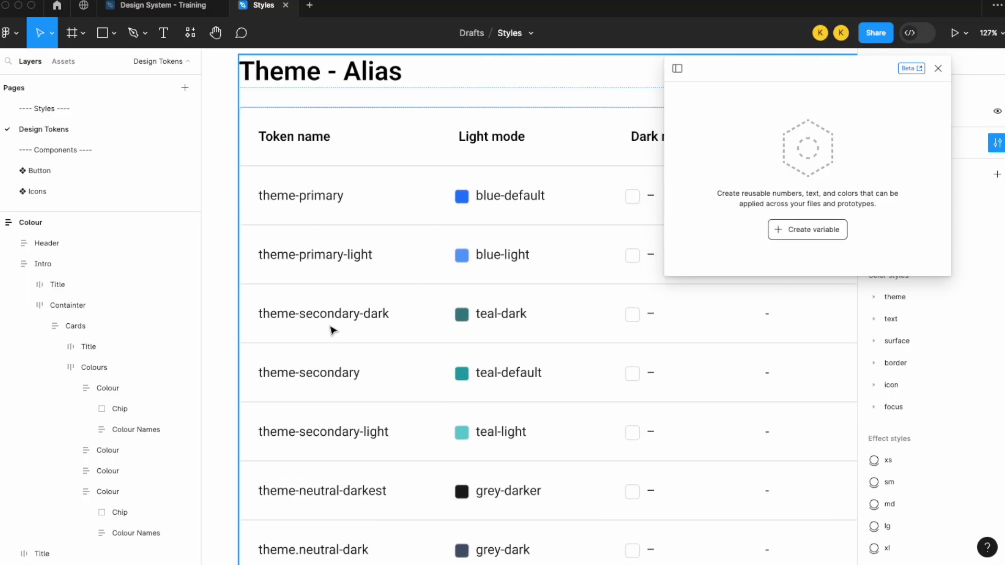
Step: Create a new colour variable named primary in the Alias collection
left_click(825, 229)
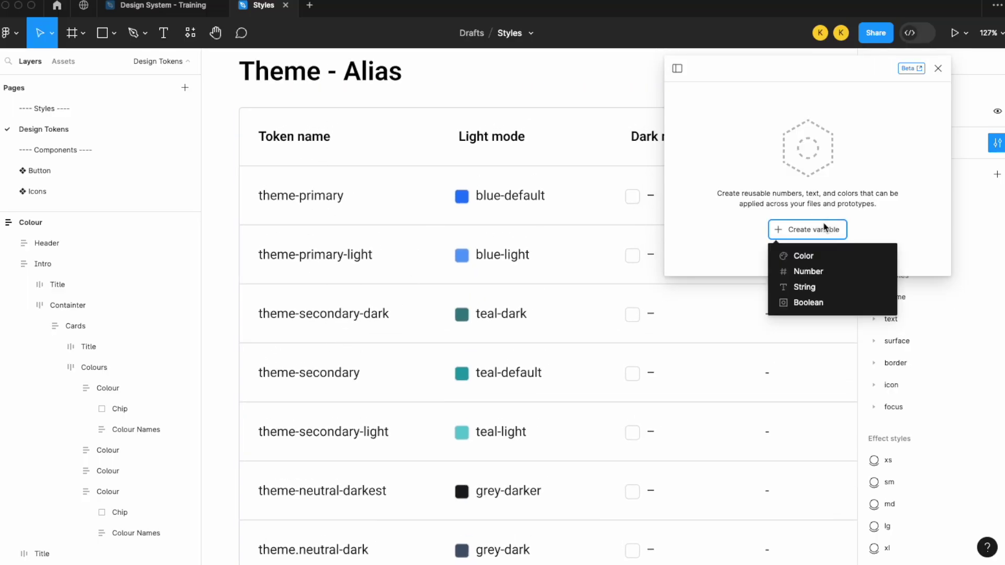
left_click(802, 258)
type("pru")
type("mary")
key("Return")
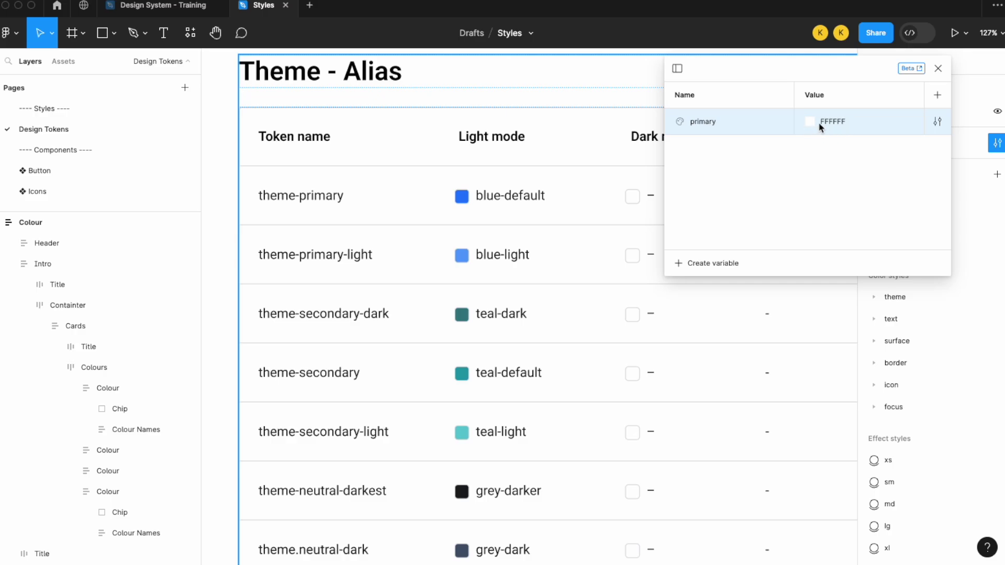
Step: Alias primary's value to the Brand library's blue-default colour
scroll(523, 243, "down", 5)
scroll(518, 214, "left", 6)
scroll(523, 221, "down", 2)
scroll(522, 222, "left", 6)
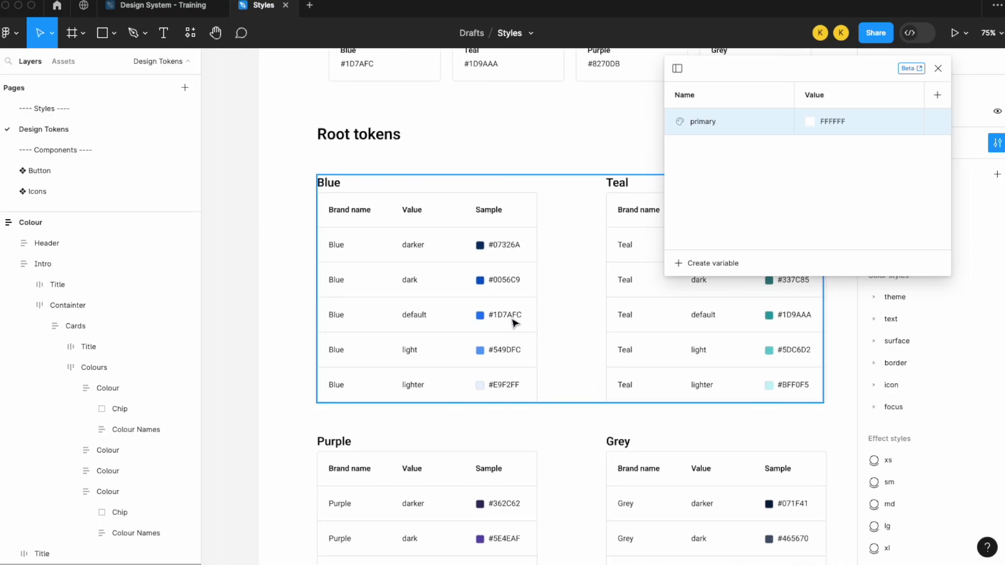
scroll(514, 322, "down", 10)
scroll(514, 322, "right", 4)
scroll(515, 322, "up", 3)
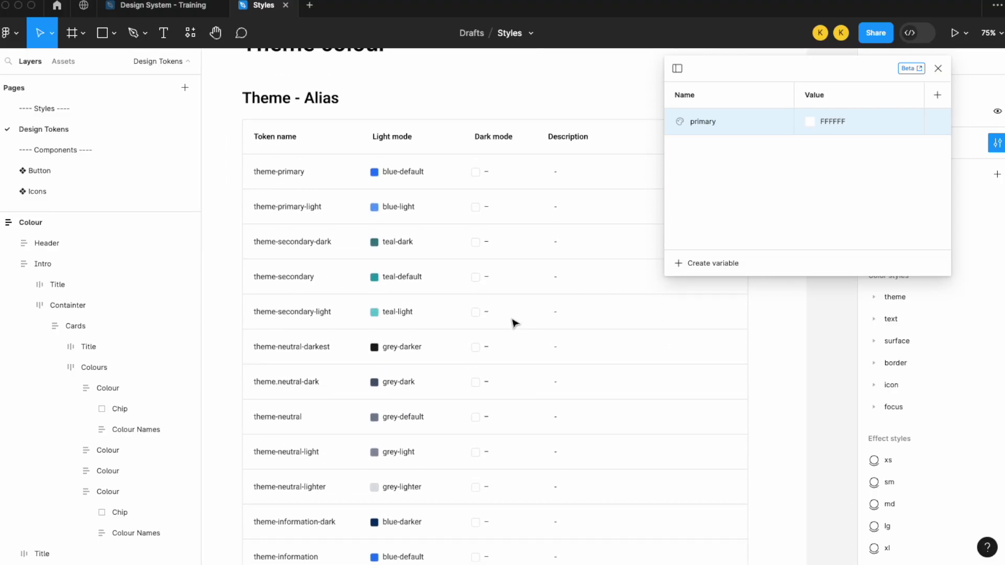
scroll(478, 200, "up", 2)
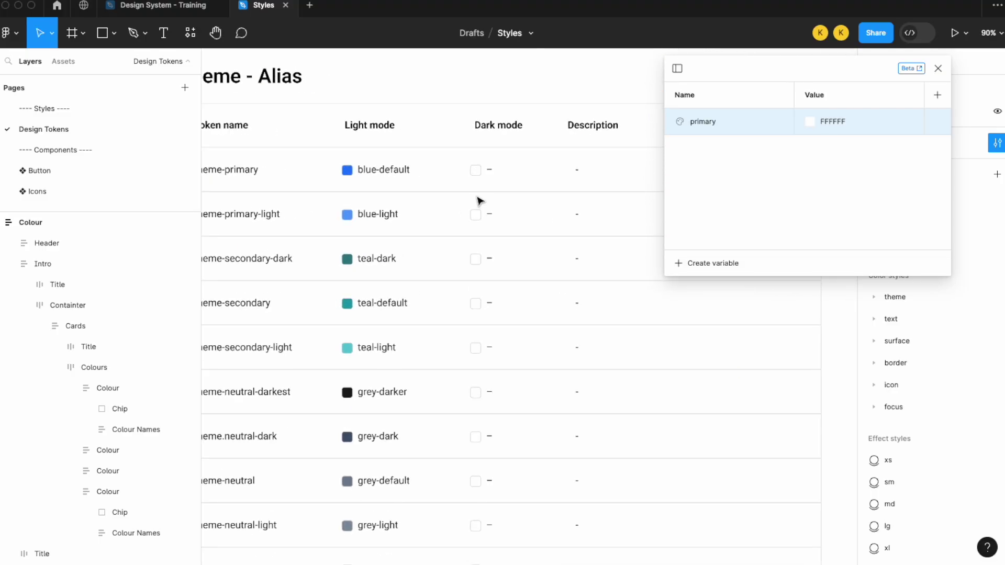
right_click(868, 124)
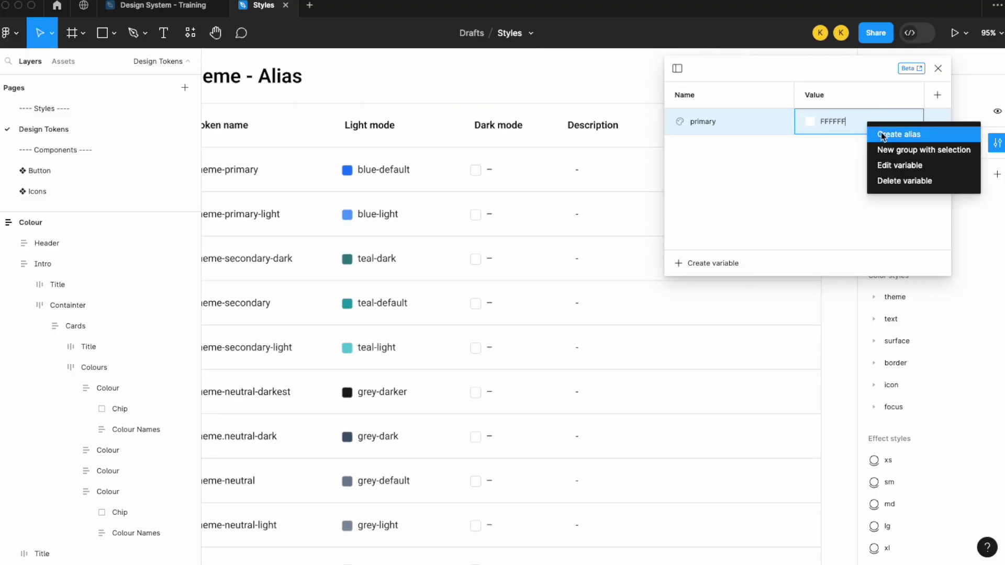
left_click(884, 136)
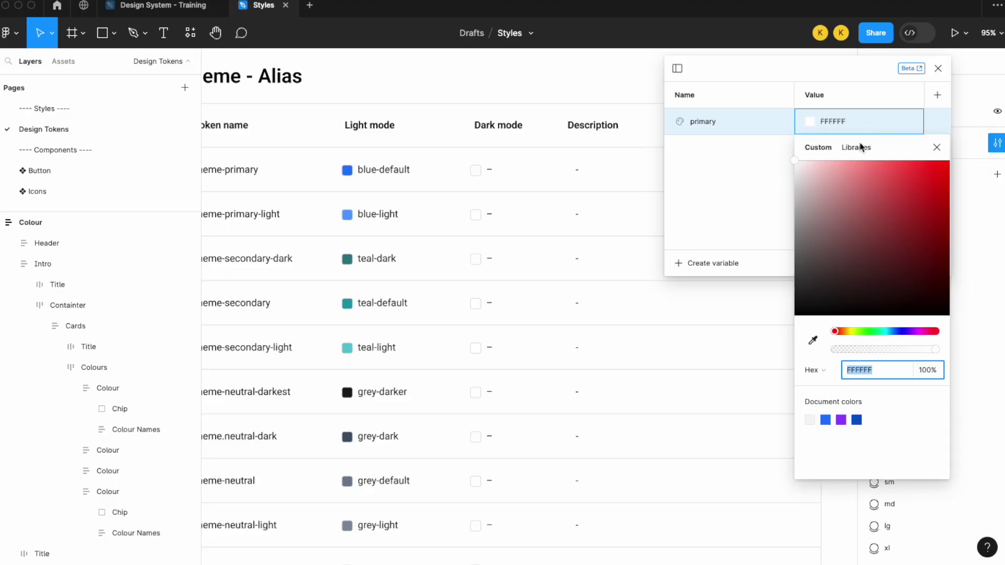
left_click(862, 148)
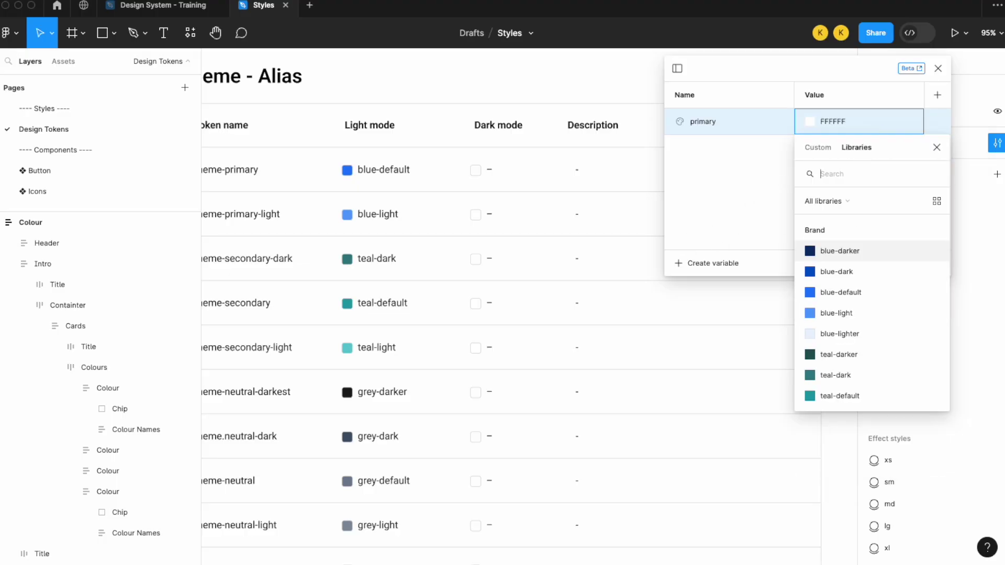
left_click(847, 291)
Step: Scroll through the variables table and begin adding another variable
scroll(548, 272, "left", 2)
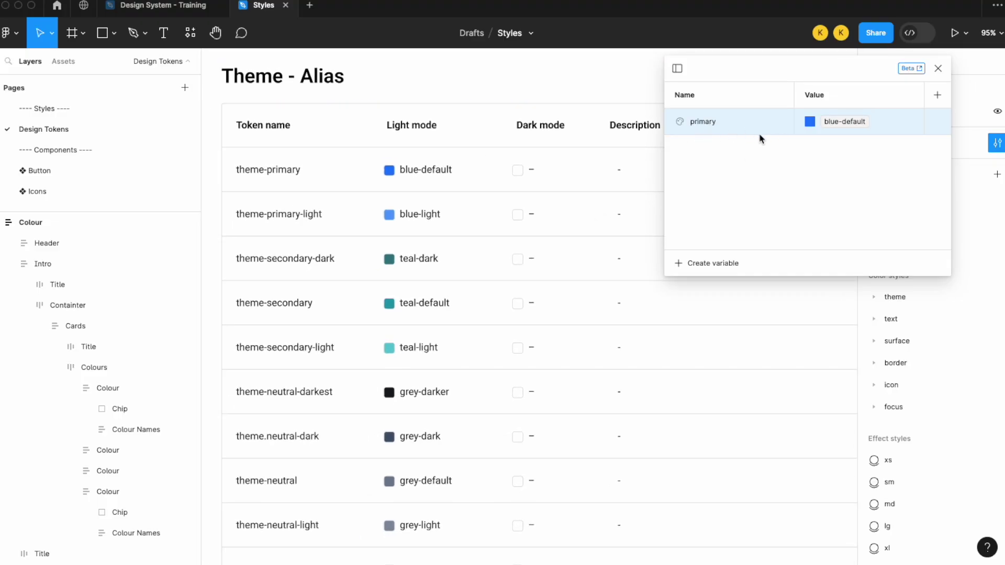
scroll(391, 231, "down", 2)
scroll(390, 231, "up", 10)
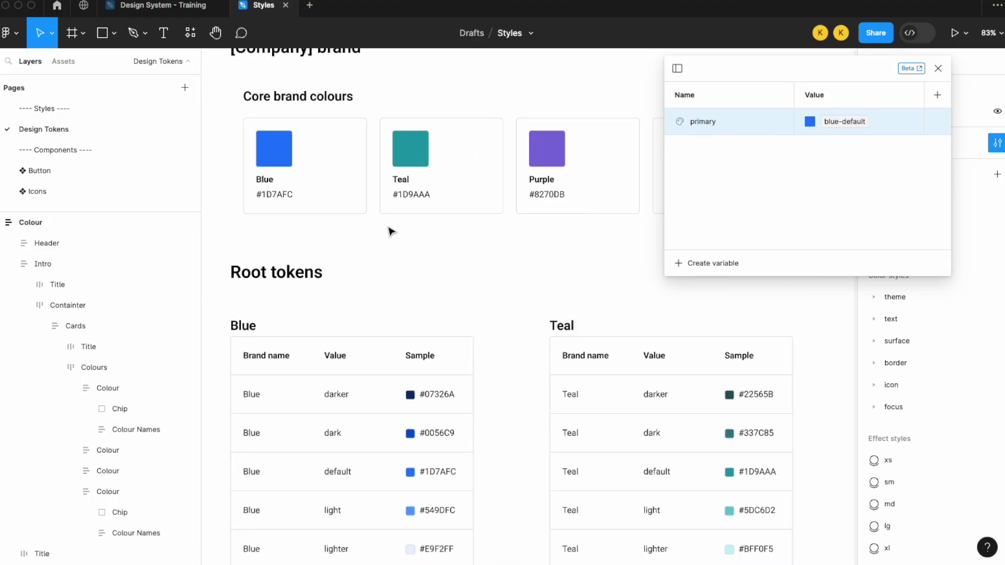
scroll(391, 231, "down", 2)
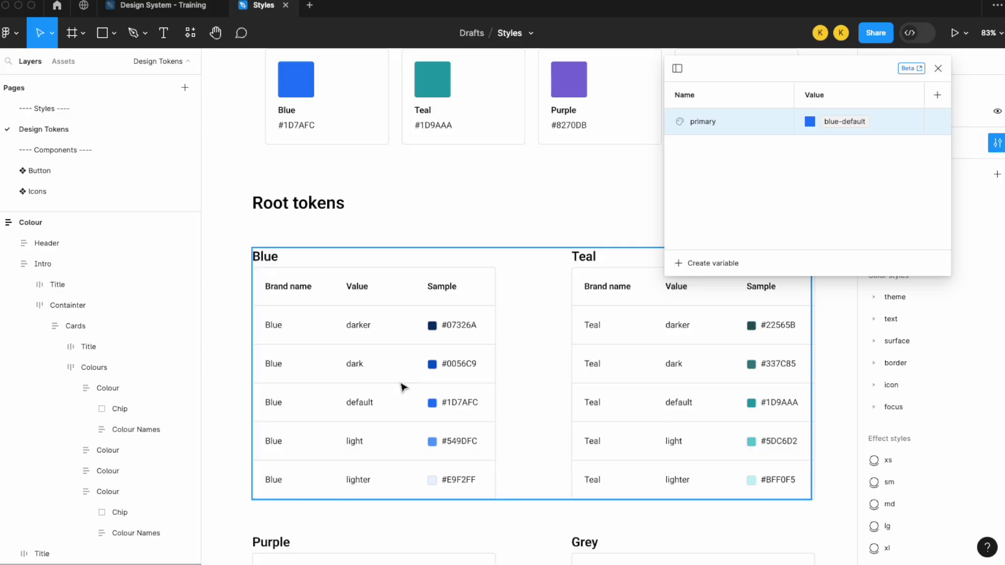
scroll(404, 386, "right", 10)
scroll(438, 285, "down", 3)
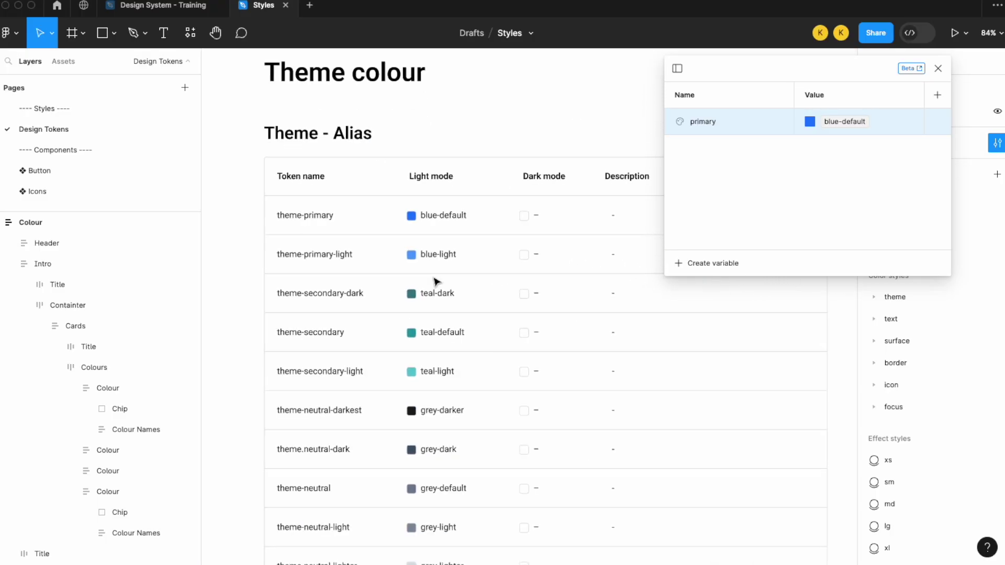
scroll(532, 258, "right", 2)
scroll(429, 276, "up", 3)
scroll(576, 271, "down", 1)
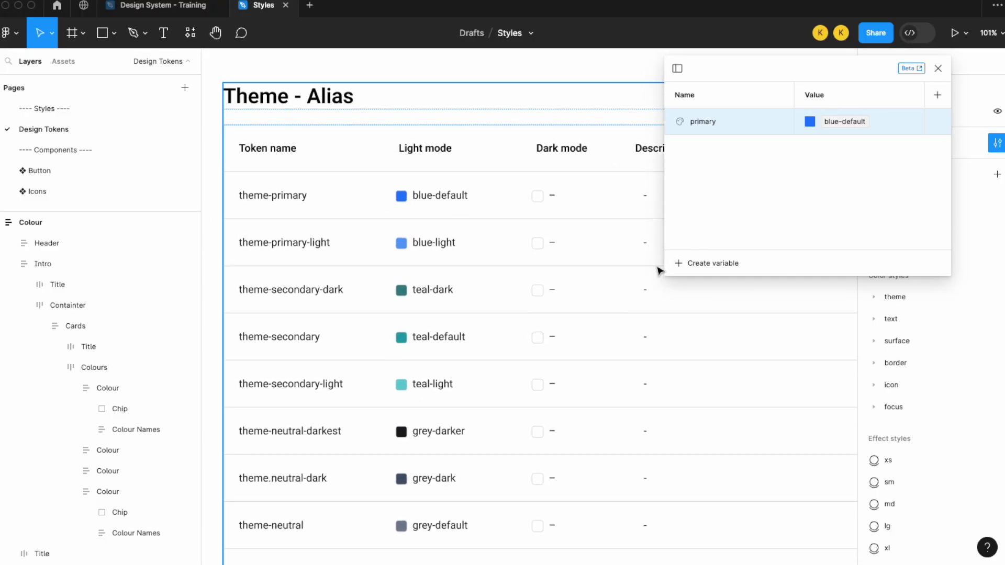
left_click(727, 264)
Step: Make the new variable a colour named primary-light, aliased to blue-light
left_click(718, 293)
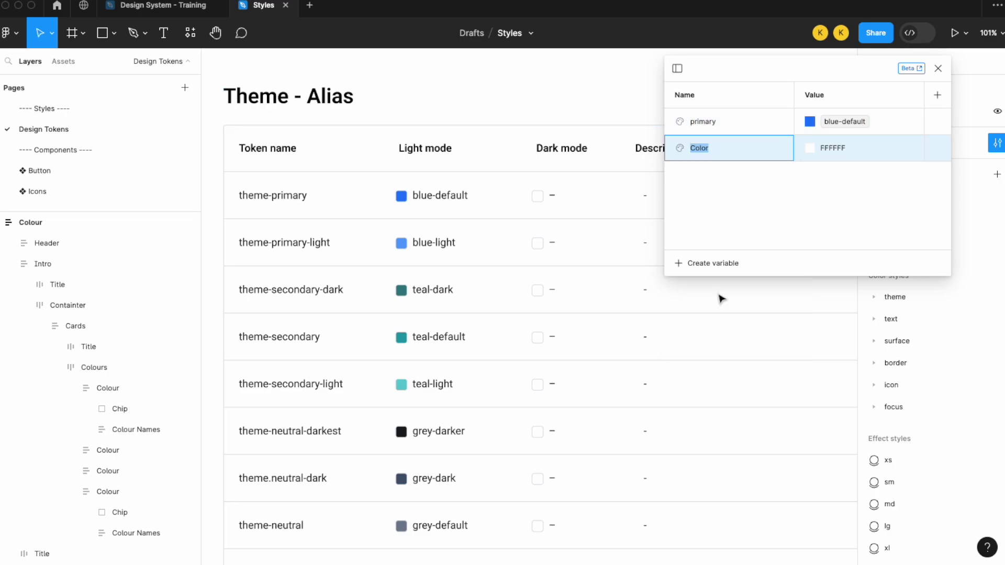
type("primary-light")
key("Return")
right_click(857, 148)
left_click(876, 155)
left_click(863, 182)
left_click(855, 339)
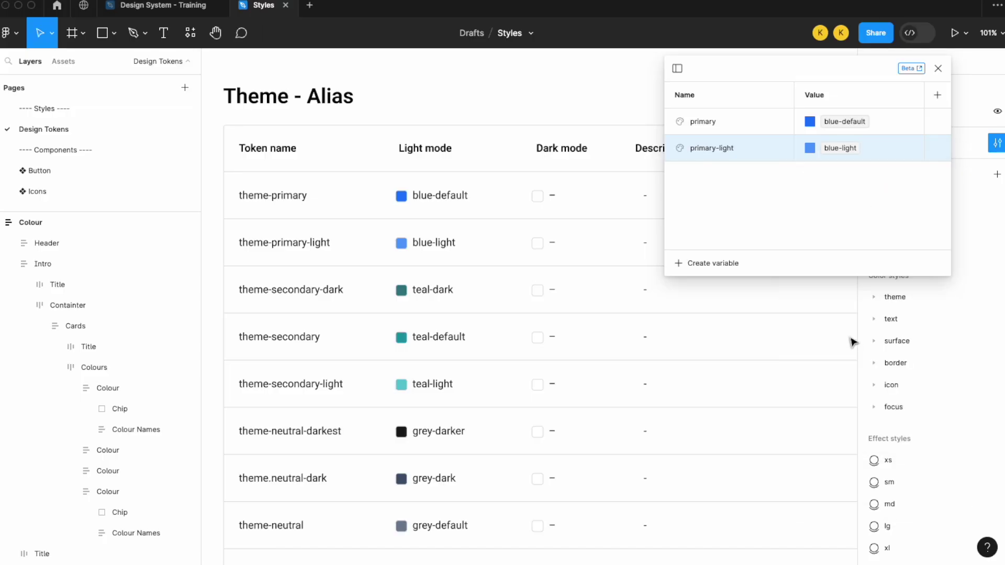
Step: Add a colour variable secondary-dark aliased to the teal-dark brand colour
left_click(718, 265)
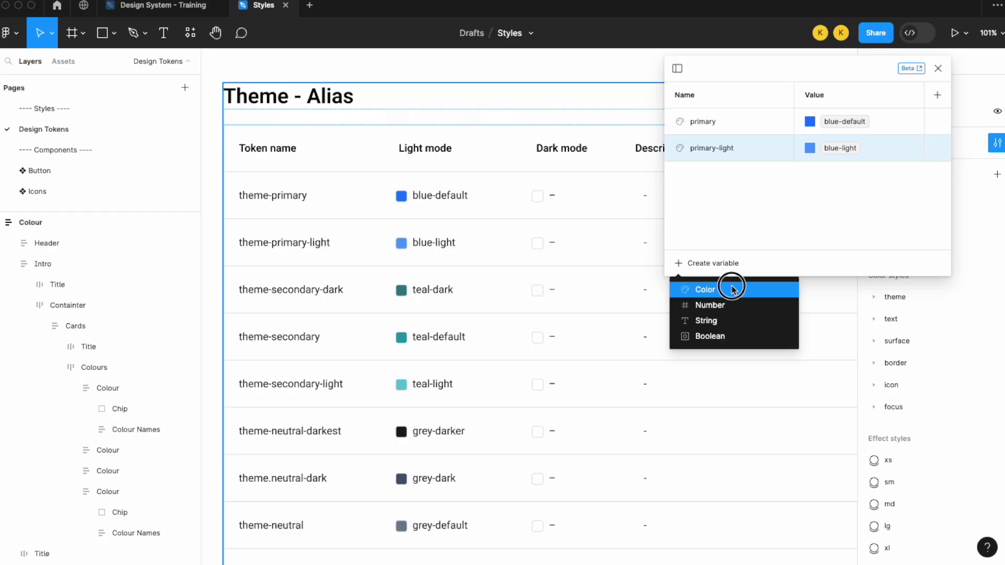
left_click(732, 290)
type("secondar")
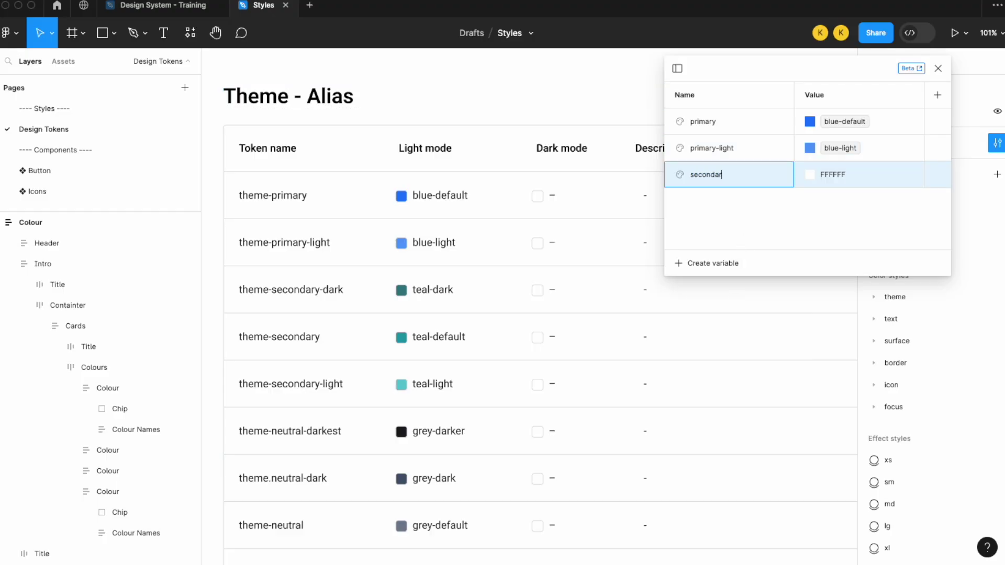
type("y-dark")
key("Return")
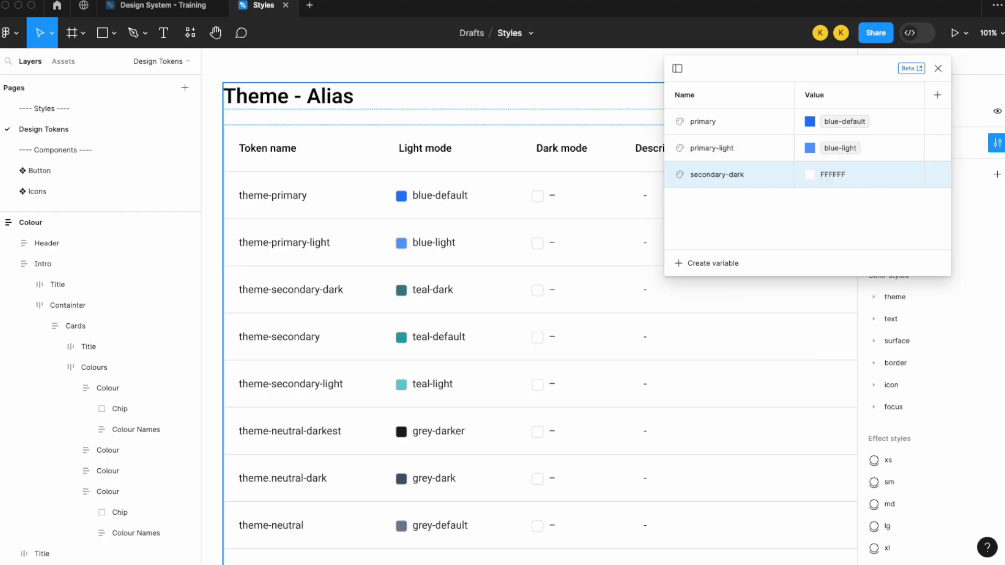
right_click(853, 180)
left_click(866, 188)
left_click(853, 202)
scroll(845, 356, "down", 2)
left_click(845, 378)
Step: Add a colour variable secondary aliased to the teal-default brand colour
left_click(721, 263)
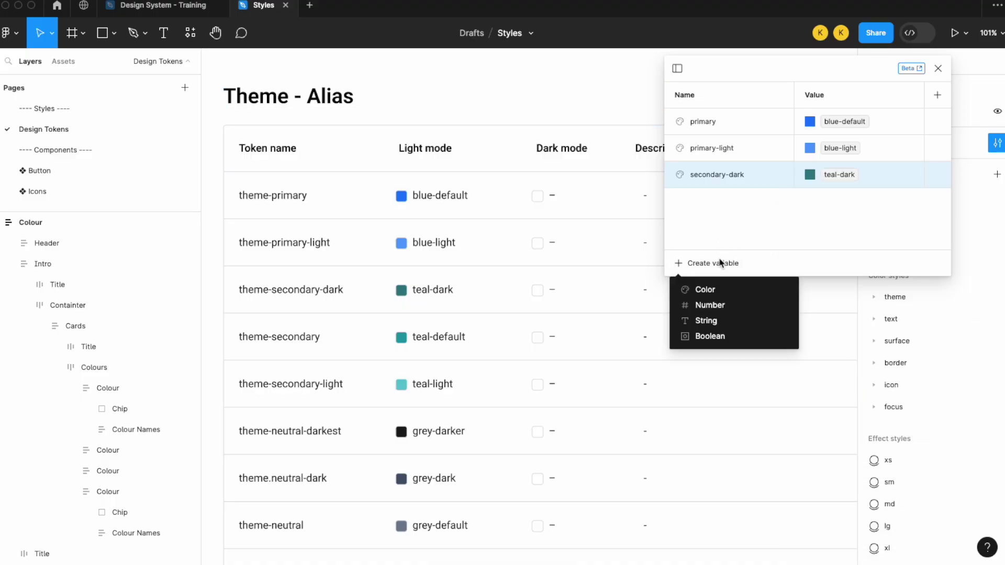
left_click(730, 291)
type("secondary")
key("Return")
right_click(852, 203)
left_click(870, 213)
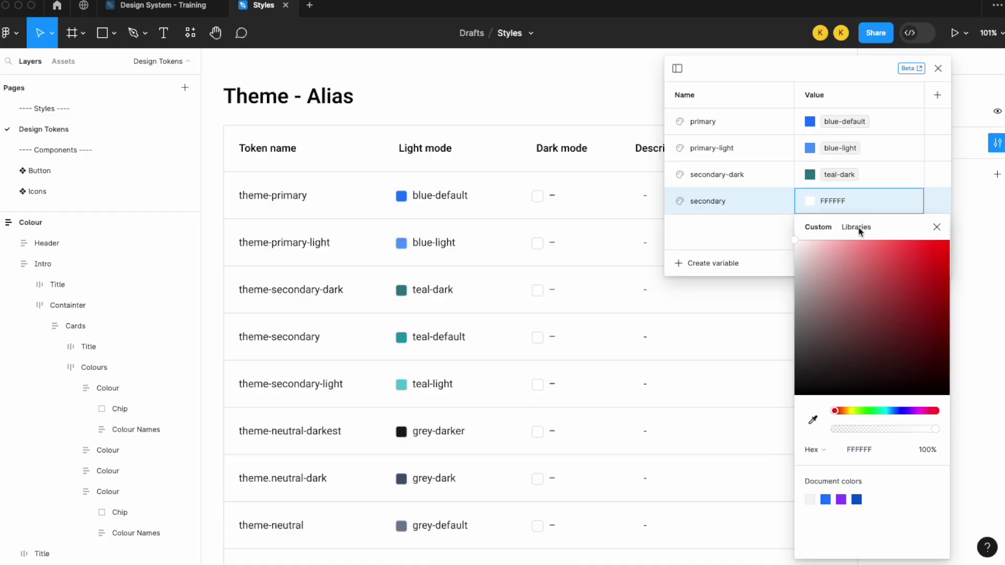
left_click(843, 227)
scroll(838, 413, "down", 1)
left_click(840, 444)
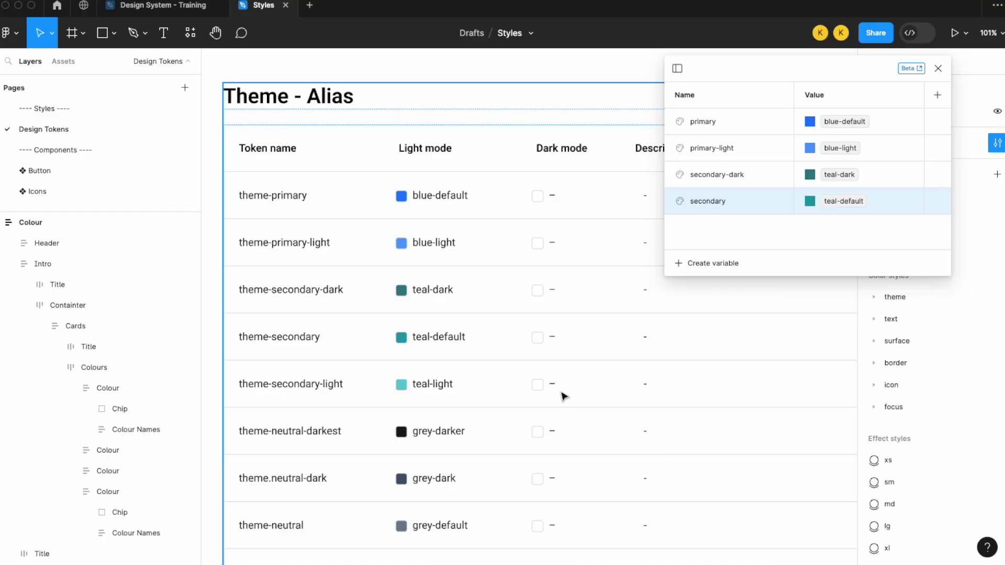
Step: Add a colour variable secondary-light aliased to the teal-light brand colour
left_click(726, 263)
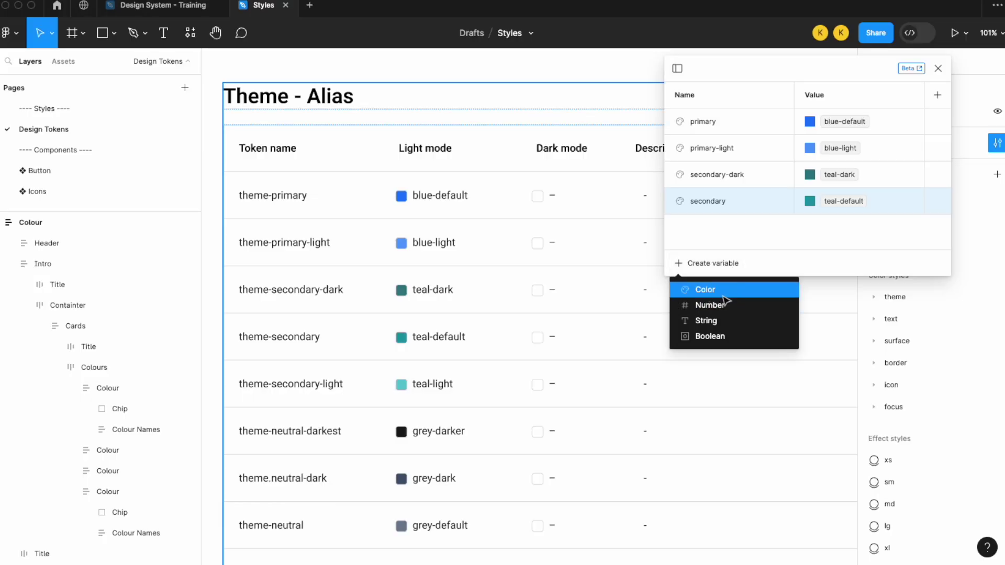
left_click(724, 293)
type("secondary-light")
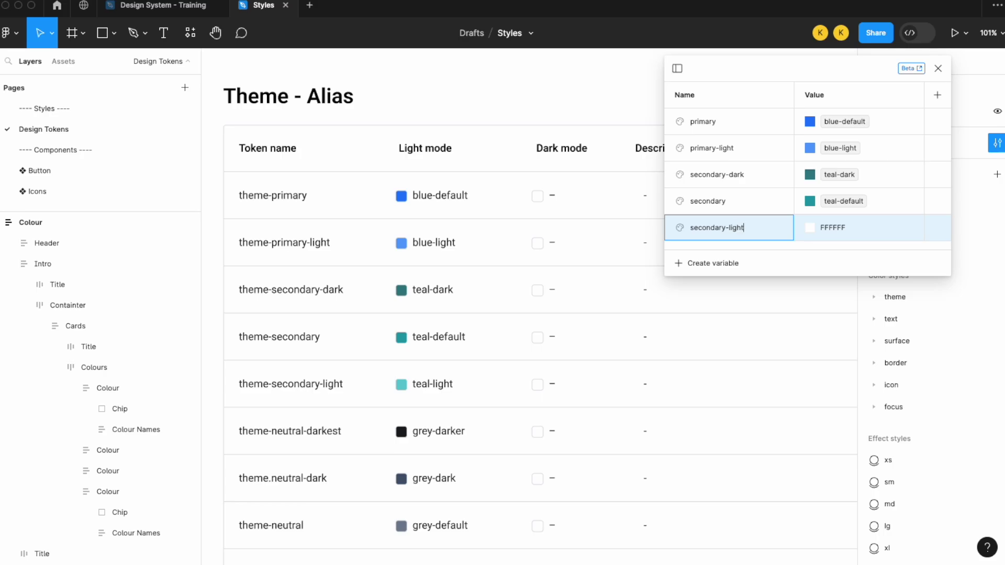
key("Return")
right_click(864, 227)
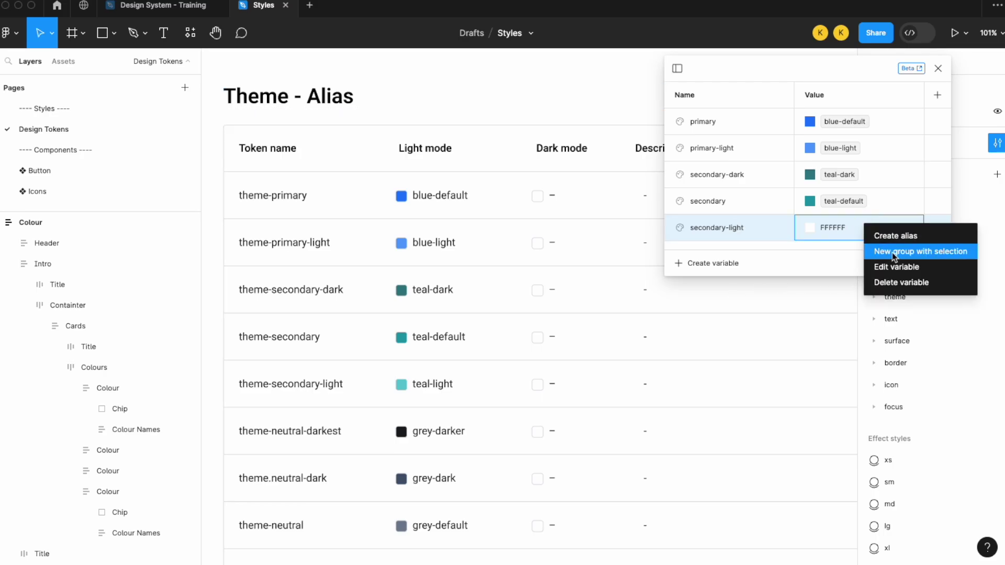
left_click(896, 236)
left_click(861, 232)
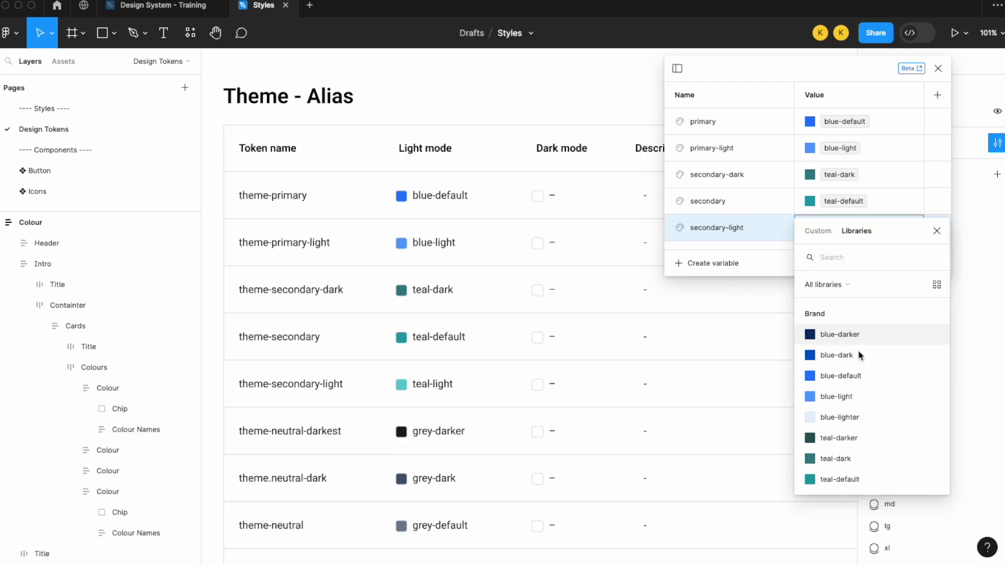
scroll(861, 348, "down", 3)
left_click(847, 438)
scroll(441, 326, "down", 3)
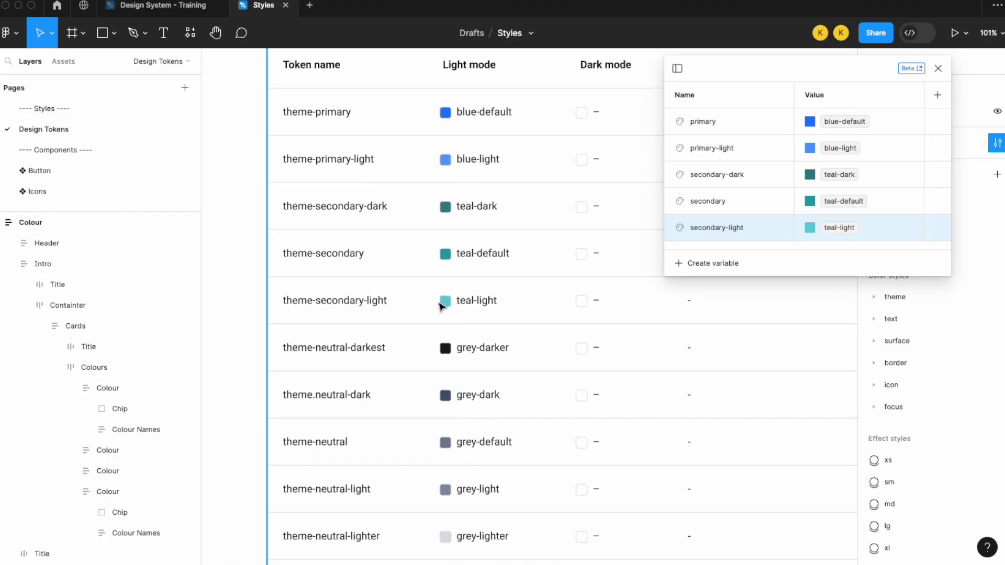
Step: Select the General frame on the canvas
left_click(438, 304)
scroll(437, 304, "up", 2, "ctrl")
scroll(438, 303, "down", 3)
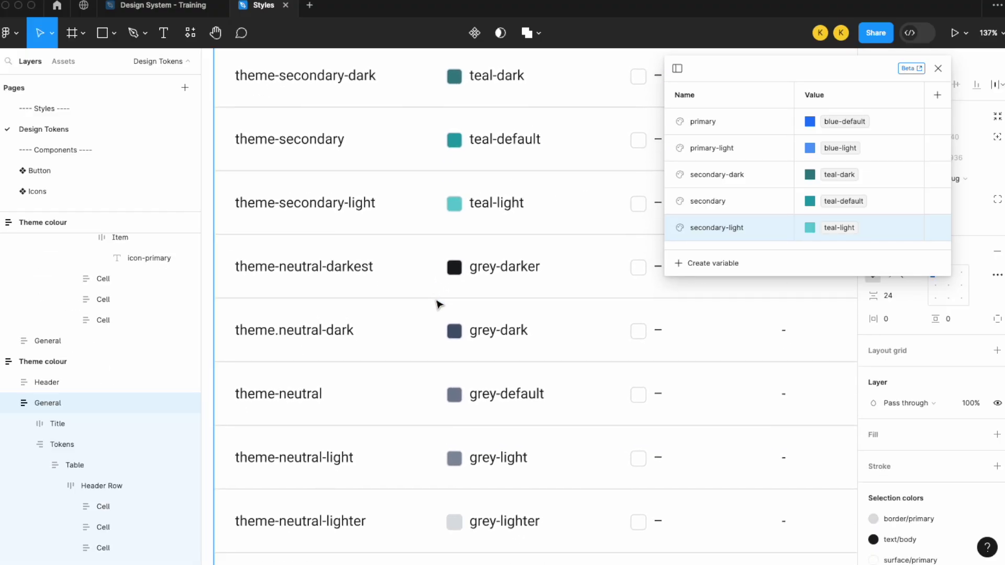
Step: Add a colour variable neutral-darkest aliased to the grey-darker brand colour
left_click(702, 262)
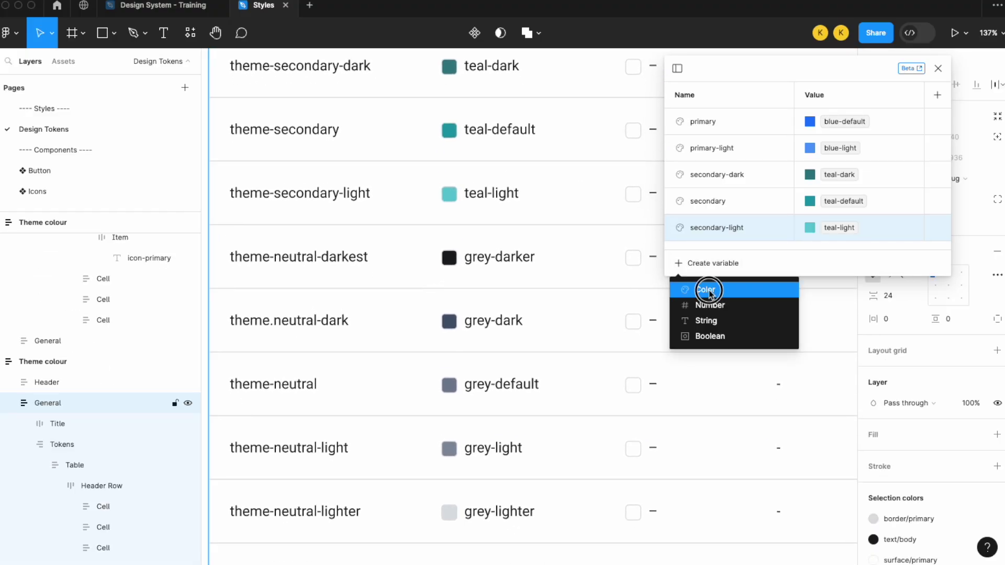
left_click(709, 291)
type("neutral-darkest")
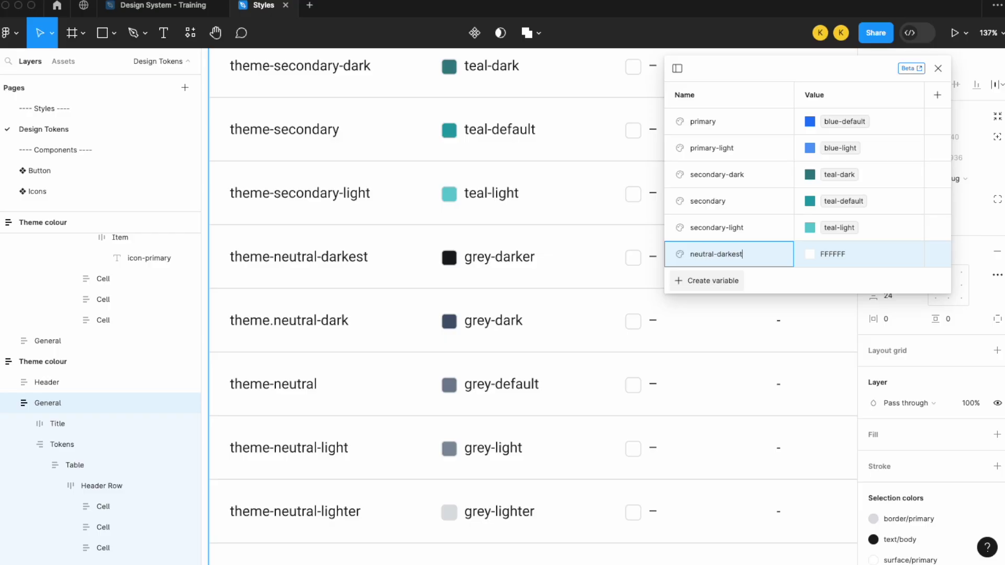
key("Return")
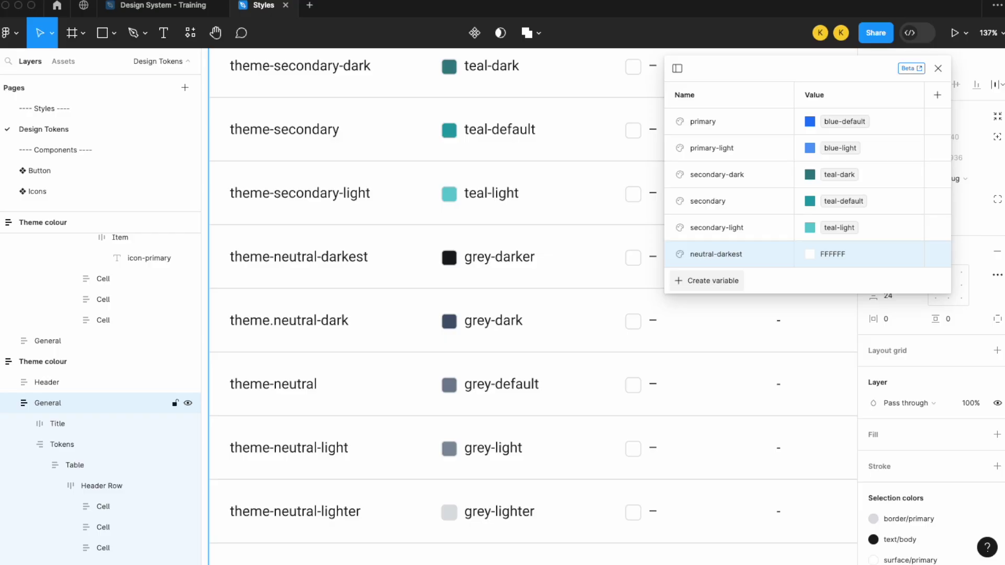
right_click(844, 254)
left_click(862, 266)
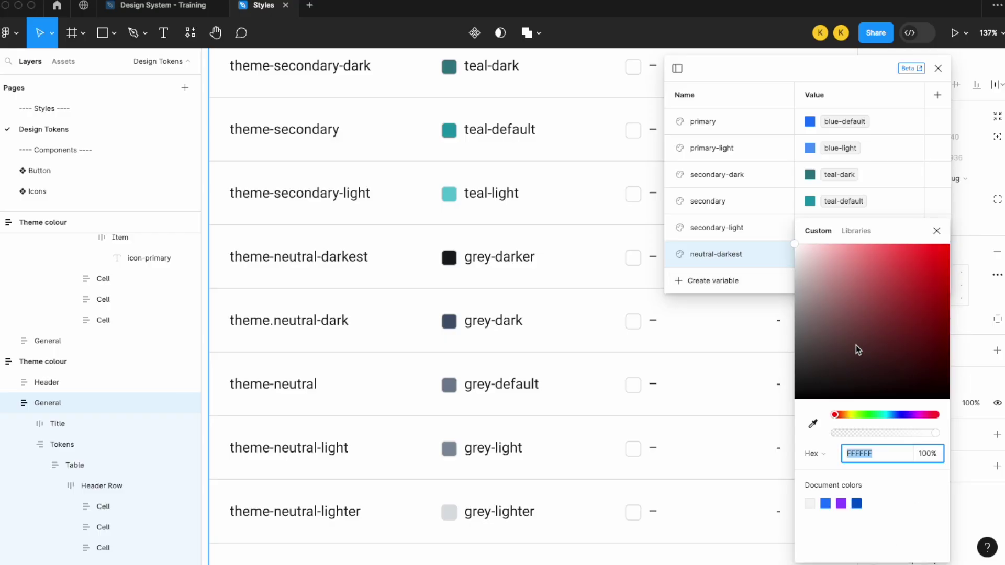
left_click(856, 231)
scroll(856, 359, "down", 2)
scroll(856, 360, "down", 4)
left_click(857, 354)
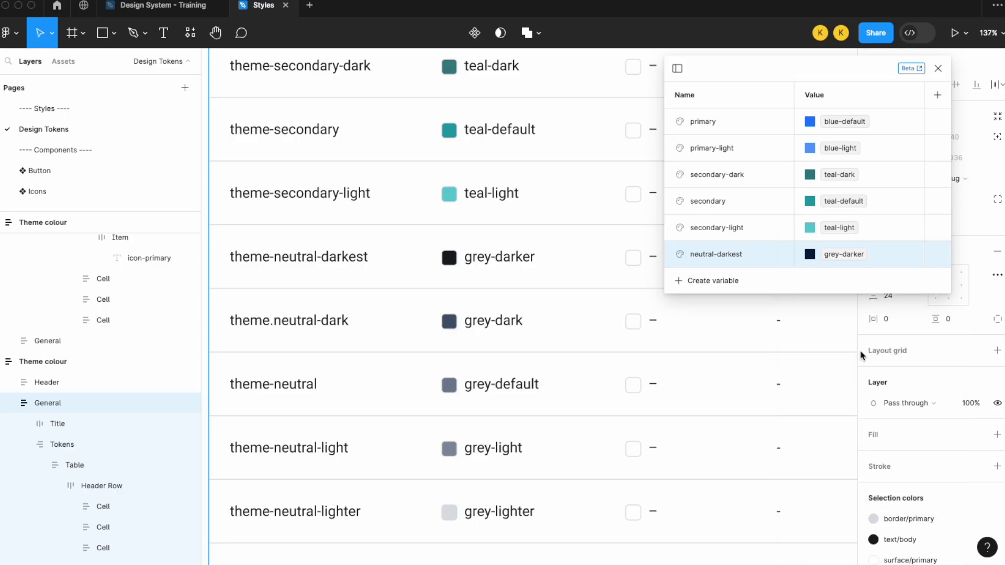
Step: Add a colour variable neutral-dark aliased to the grey-dark brand colour
left_click(739, 293)
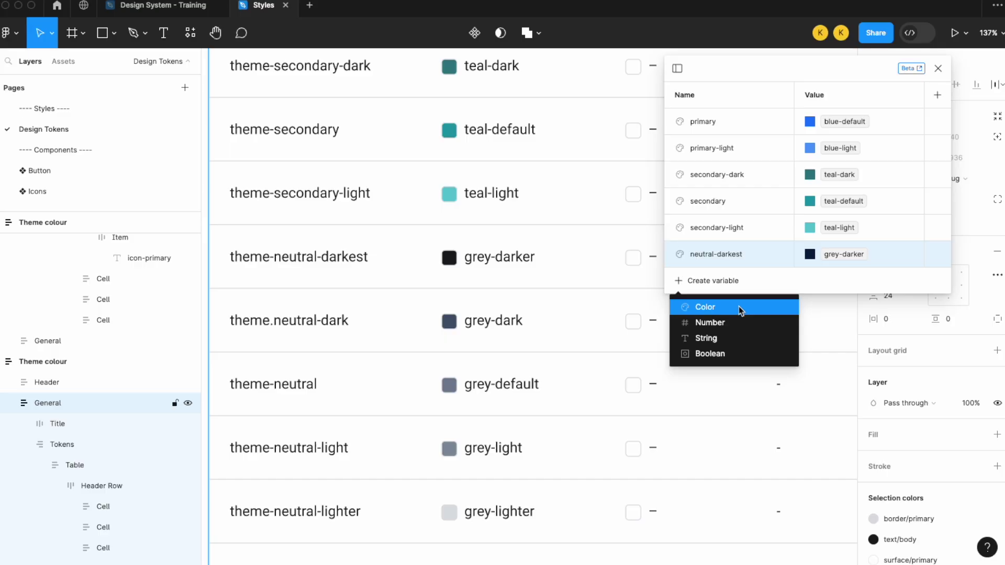
left_click(739, 307)
type("neu")
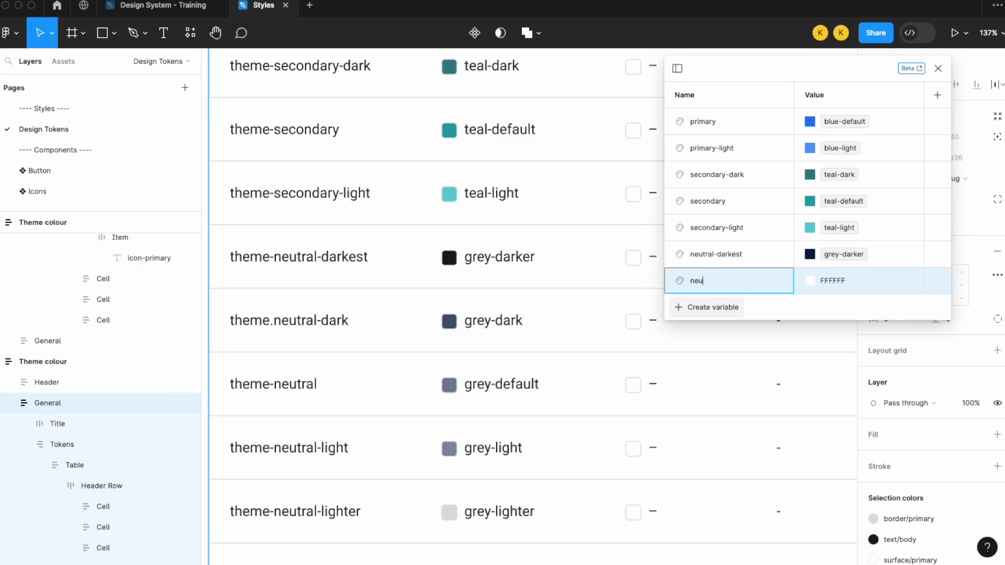
key("Return")
right_click(861, 289)
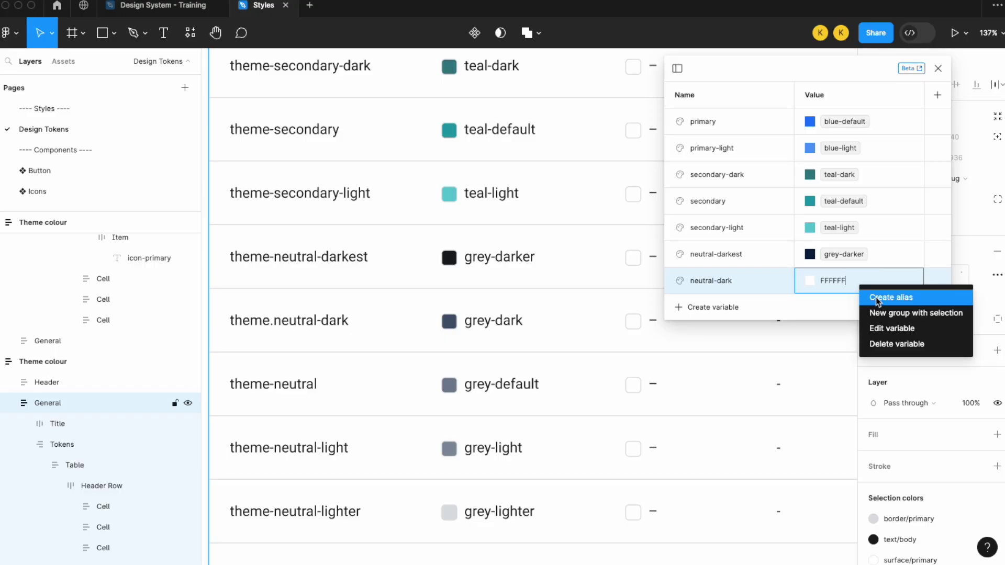
left_click(865, 330)
left_click(856, 233)
scroll(854, 398, "down", 5)
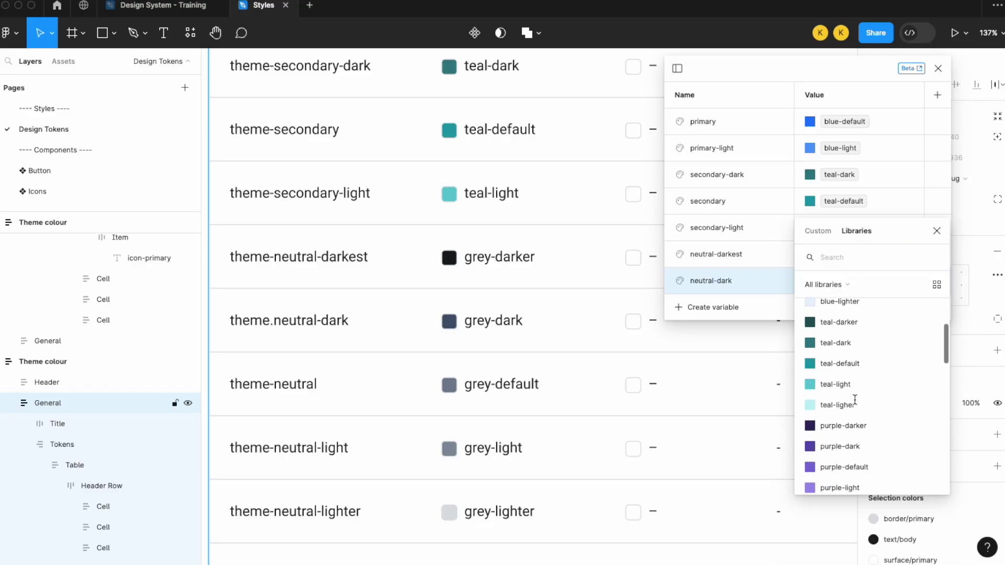
left_click(854, 412)
Step: Add a colour variable neutral aliased to the grey-default brand colour
left_click(713, 307)
left_click(708, 332)
type("neutral")
key("Return")
right_click(838, 310)
left_click(854, 315)
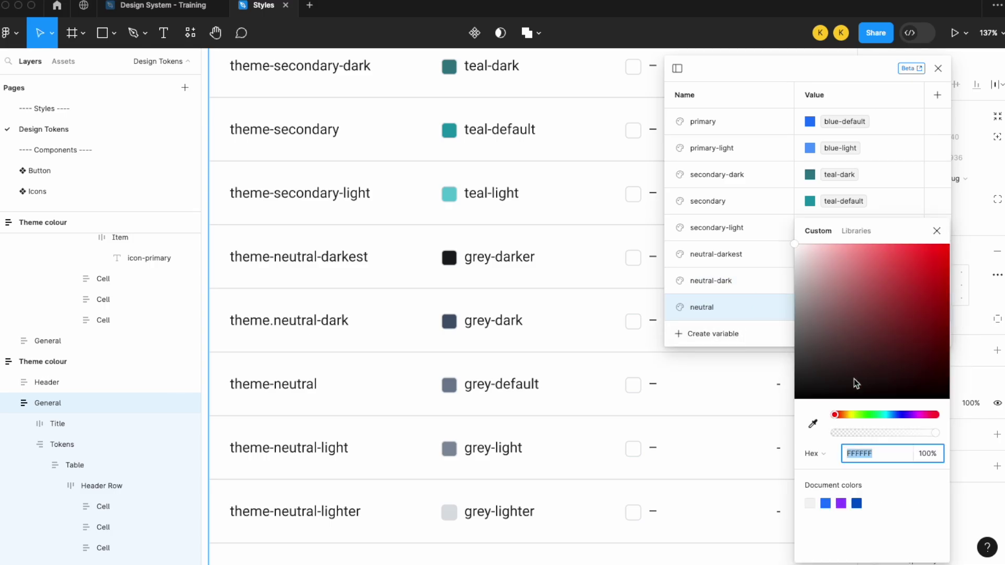
left_click(857, 231)
scroll(854, 398, "down", 2)
scroll(853, 446, "down", 5)
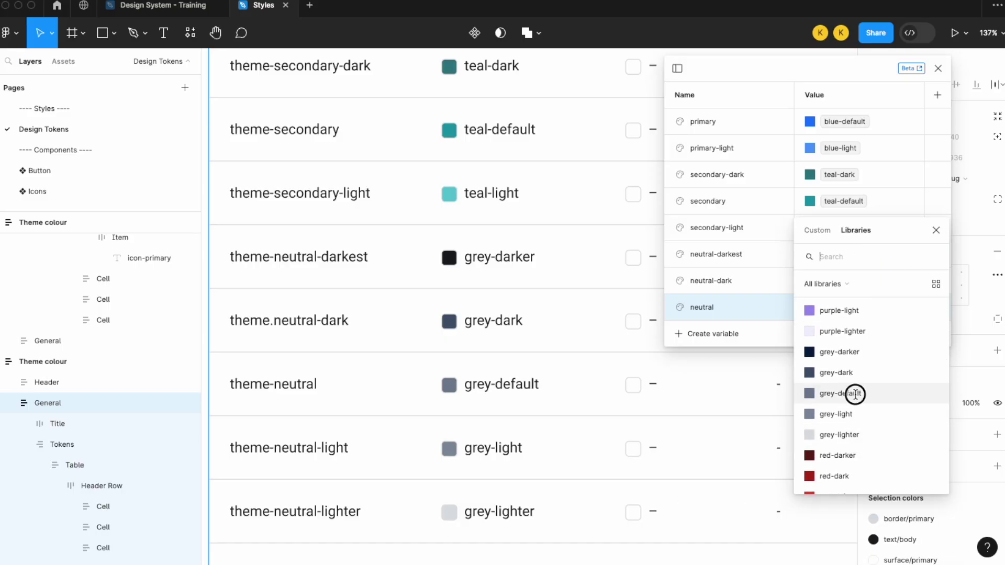
left_click(855, 392)
Step: Add a colour variable neutral-light aliased to the grey-light brand colour
left_click(720, 340)
left_click(730, 361)
type("neutral-light")
key("Return")
left_click(854, 341)
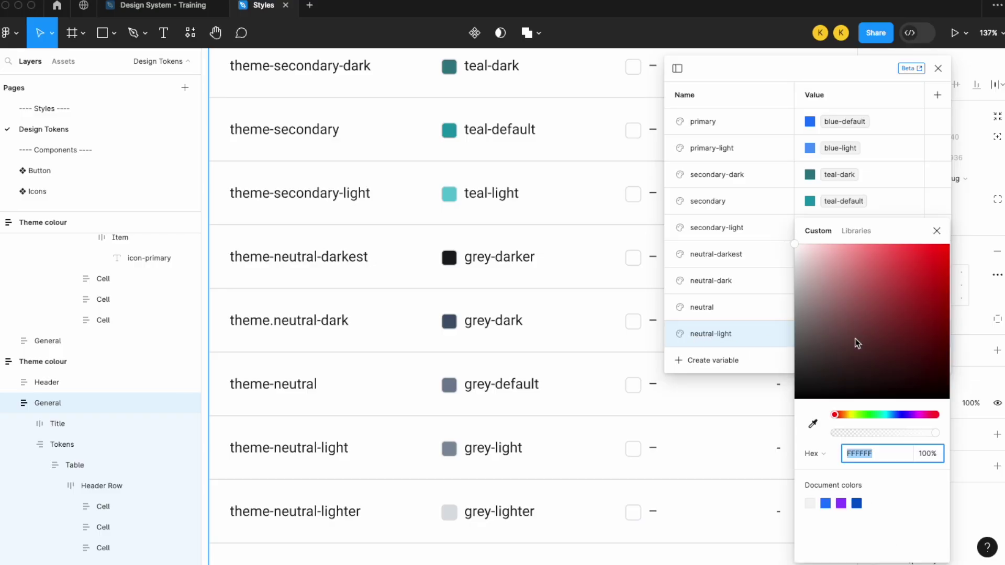
left_click(857, 231)
scroll(853, 402, "down", 2)
scroll(853, 402, "down", 5)
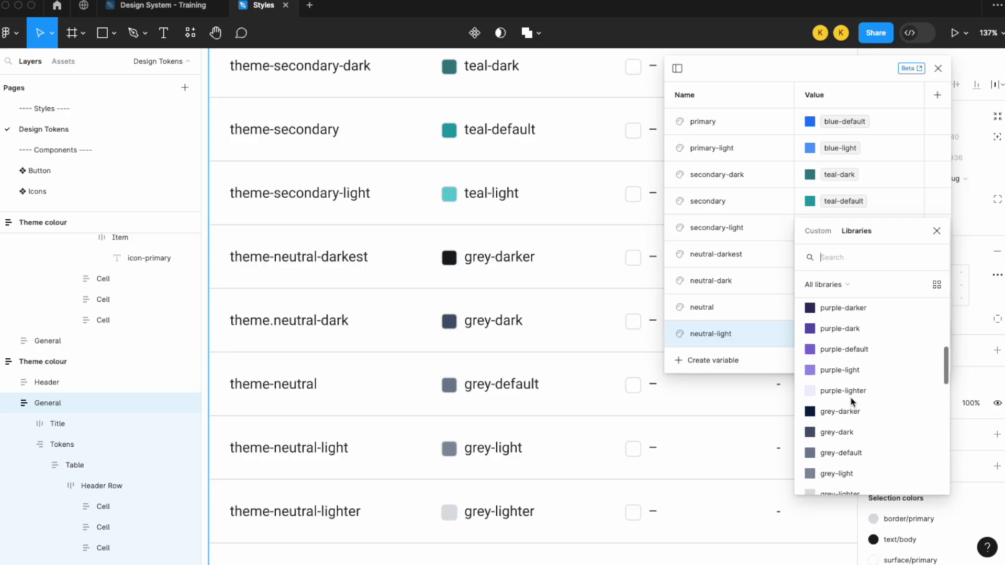
left_click(853, 432)
Step: Add a colour variable neutral-lighter aliased to the grey-lighter brand colour
left_click(712, 361)
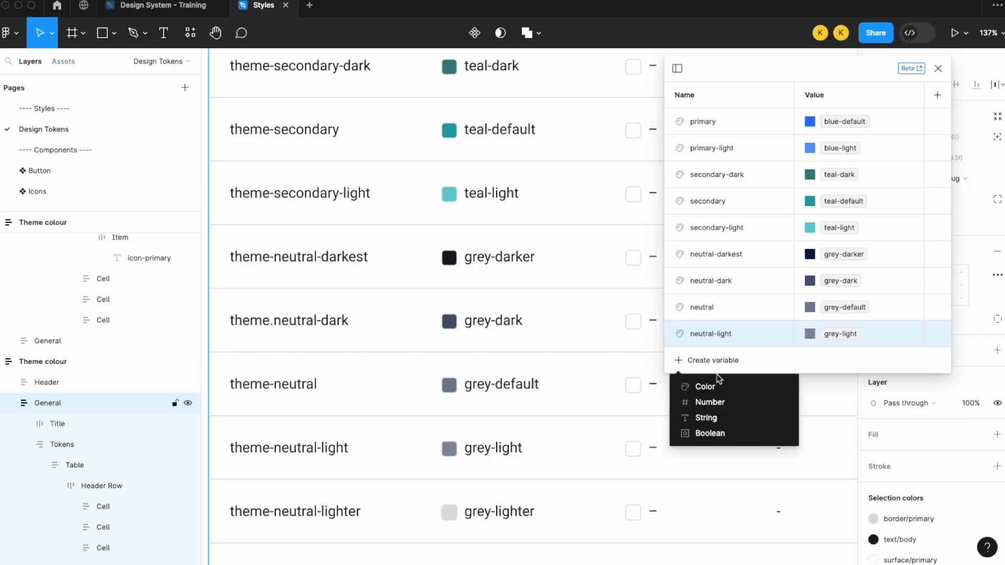
left_click(712, 386)
type("neutral-lighter")
key("Return")
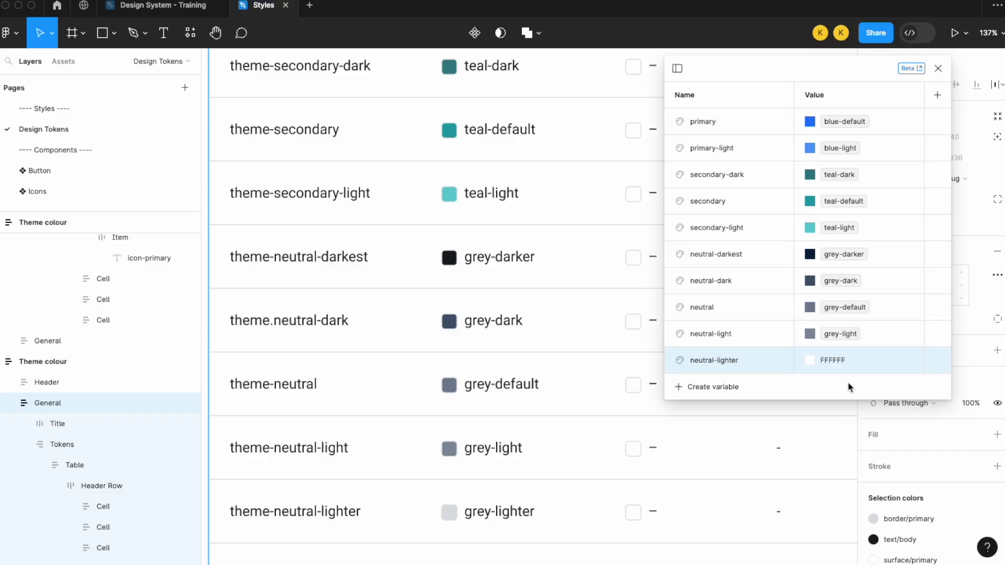
right_click(857, 368)
left_click(891, 374)
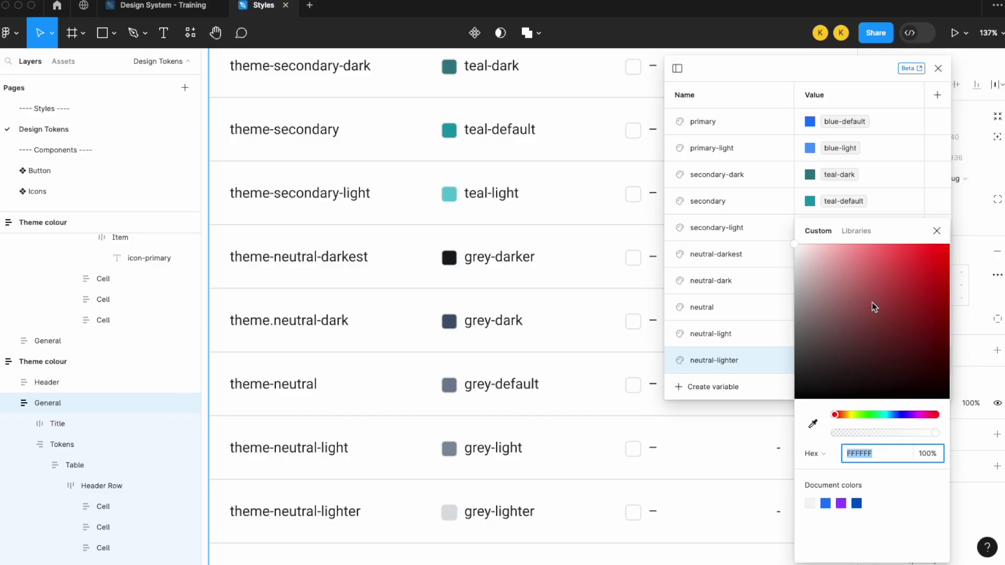
left_click(859, 231)
scroll(848, 378, "down", 8)
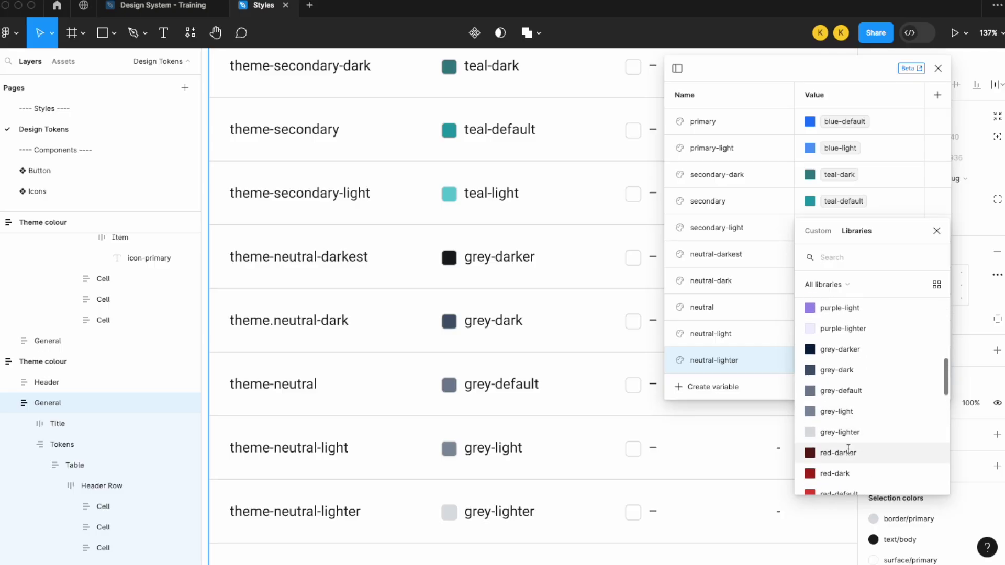
left_click(851, 432)
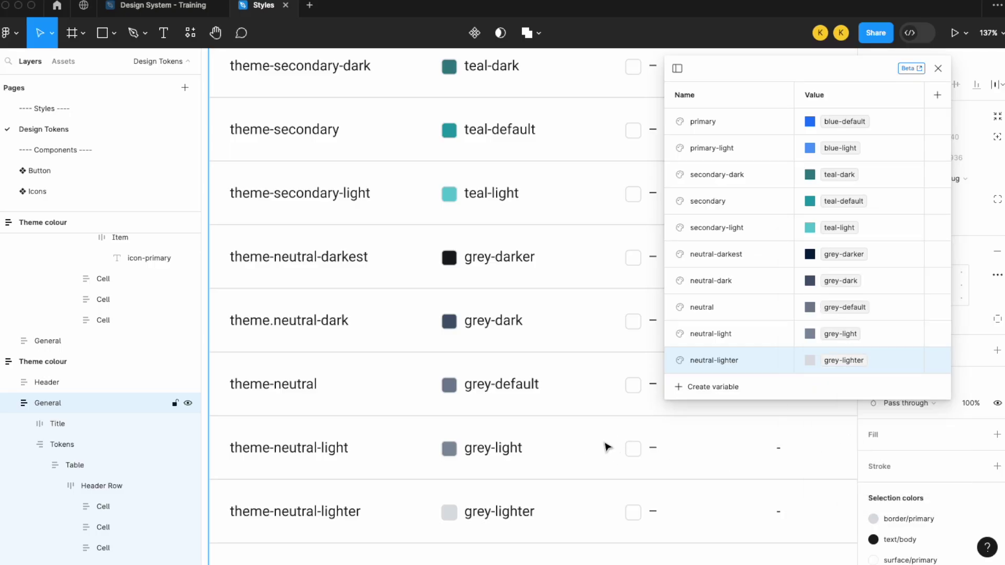
scroll(607, 448, "down", 10)
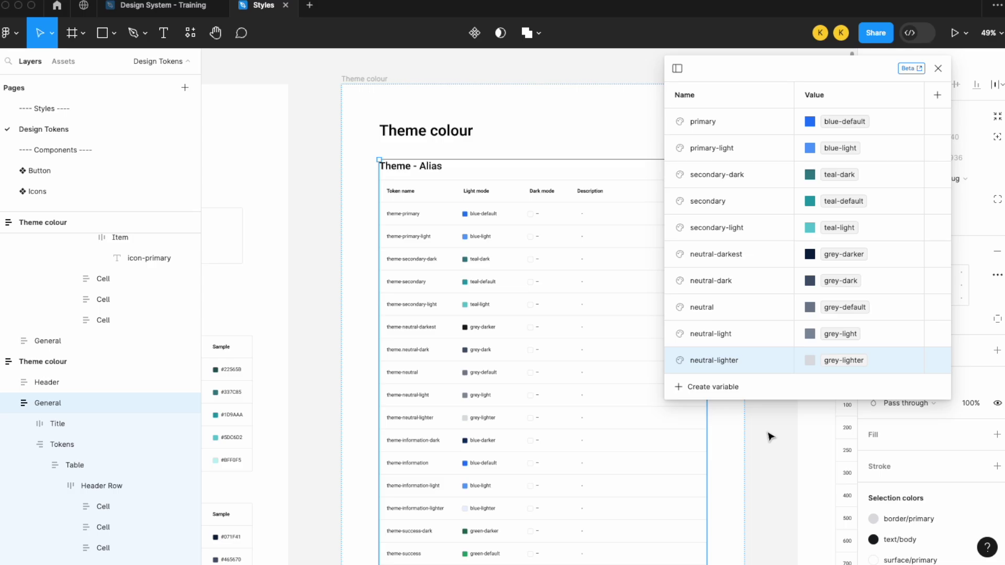
Step: Clear the canvas selection and scroll around the page
left_click(769, 436)
scroll(467, 419, "down", 5)
scroll(463, 423, "down", 2)
scroll(461, 418, "up", 5)
scroll(469, 319, "up", 3)
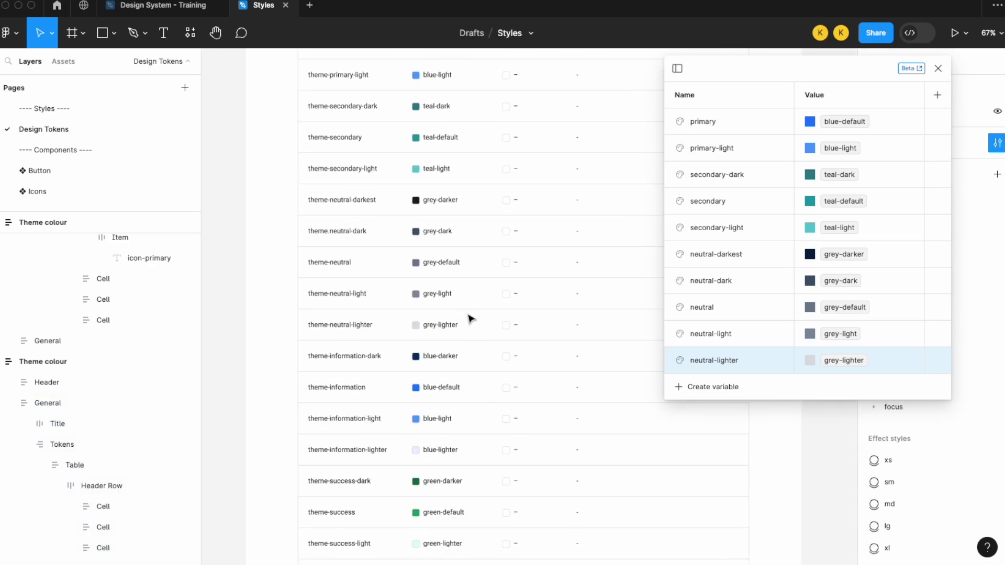
scroll(469, 319, "up", 1)
scroll(469, 319, "up", 1)
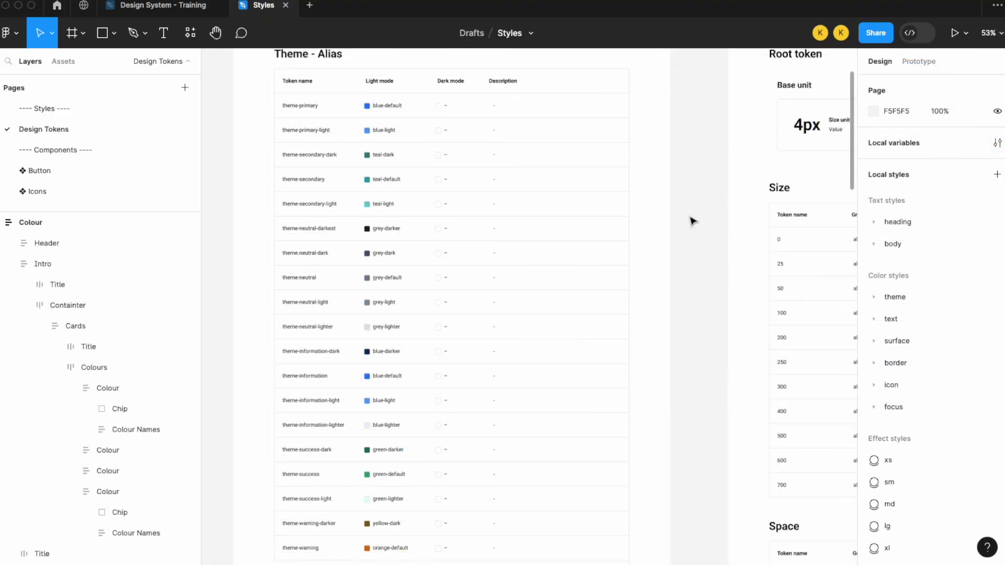
Step: Reopen the local variables table and review the Alias information and success rows
left_click(995, 148)
scroll(495, 241, "right", 2)
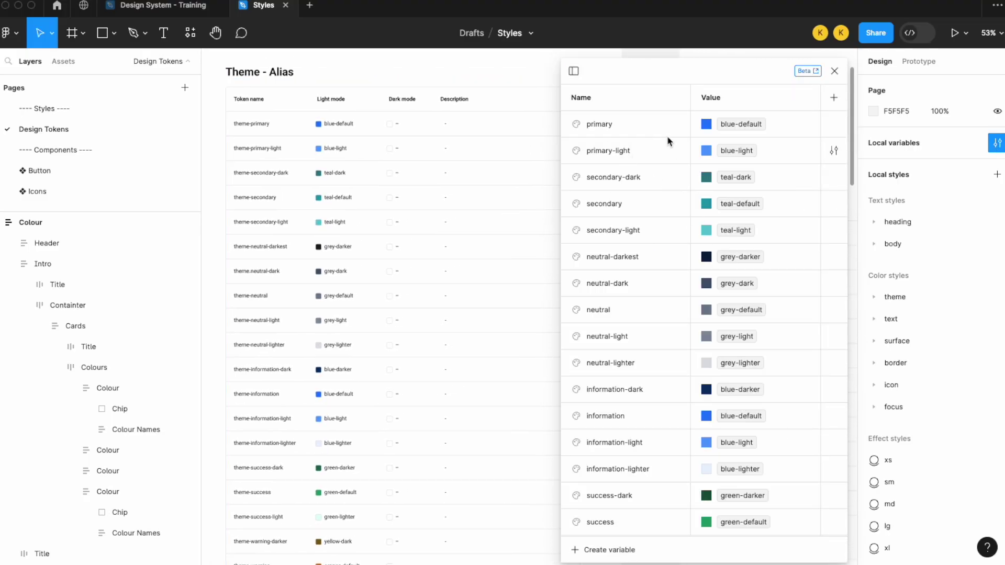
scroll(380, 195, "up", 10)
scroll(382, 196, "down", 3)
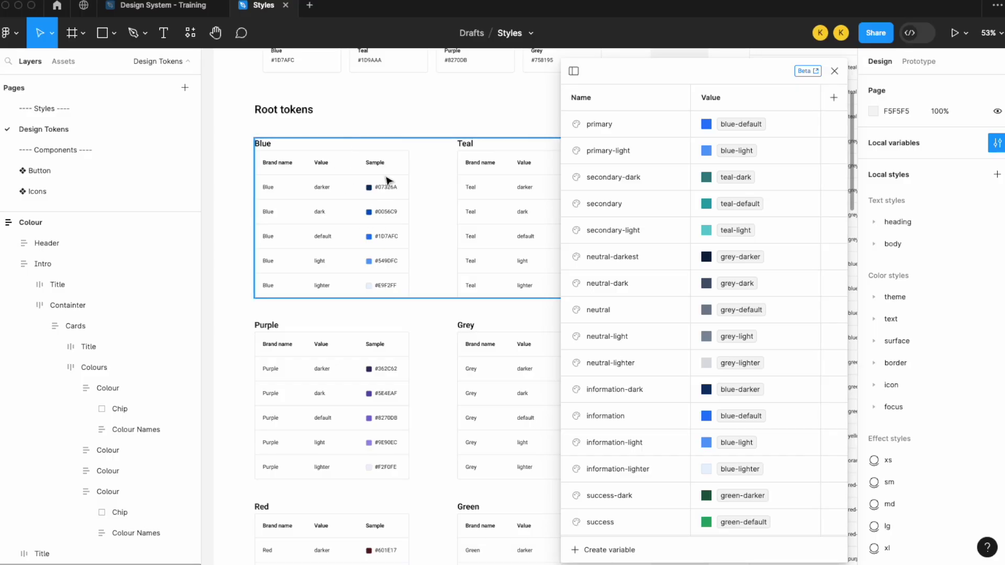
scroll(386, 181, "right", 2)
scroll(387, 181, "down", 3)
scroll(386, 183, "down", 8)
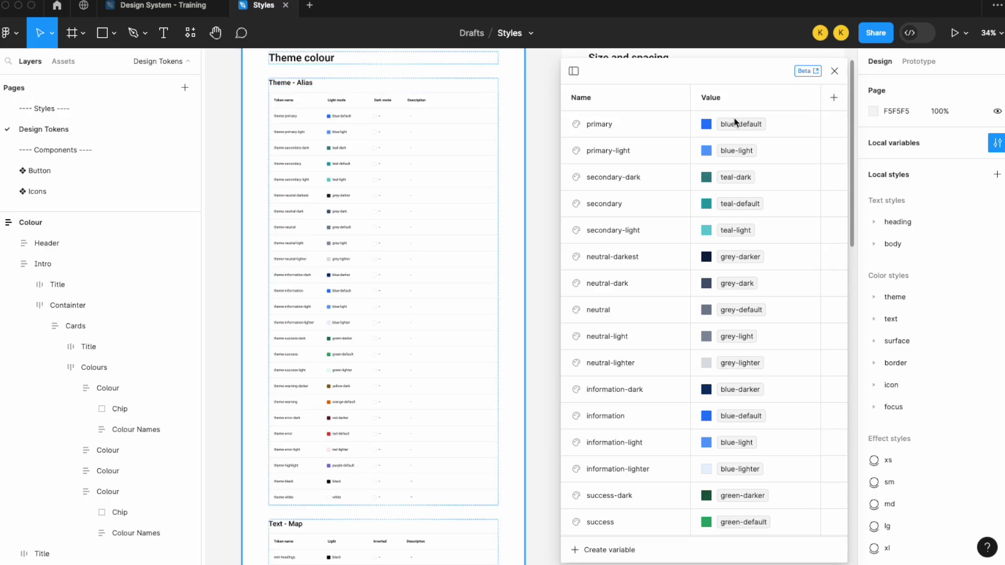
Step: Close the local variables window and bring the Borders and dividers and Icon tables into view
left_click(835, 71)
scroll(560, 240, "down", 5)
scroll(435, 225, "up", 5)
scroll(331, 185, "right", 2)
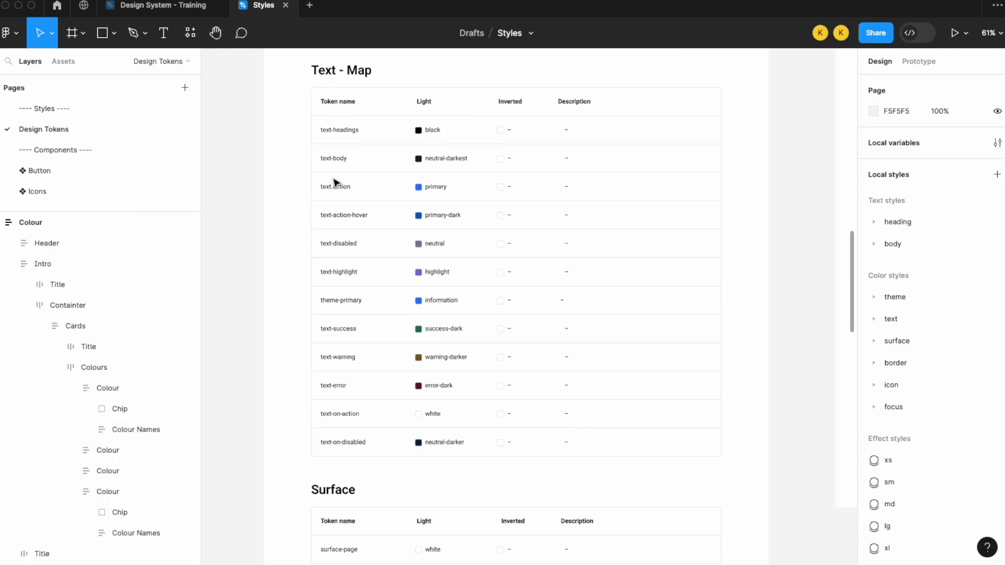
scroll(423, 360, "down", 15)
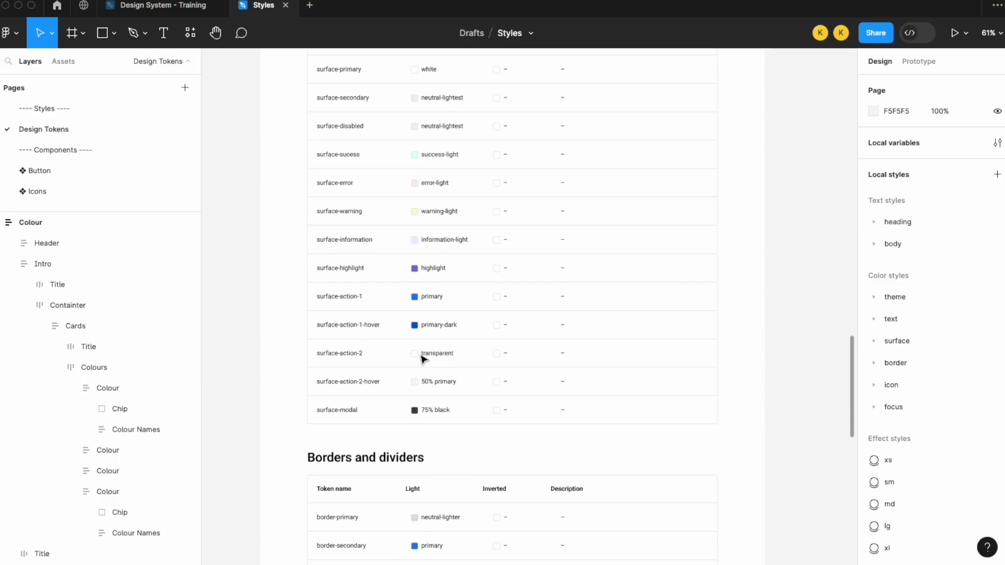
scroll(423, 360, "down", 5)
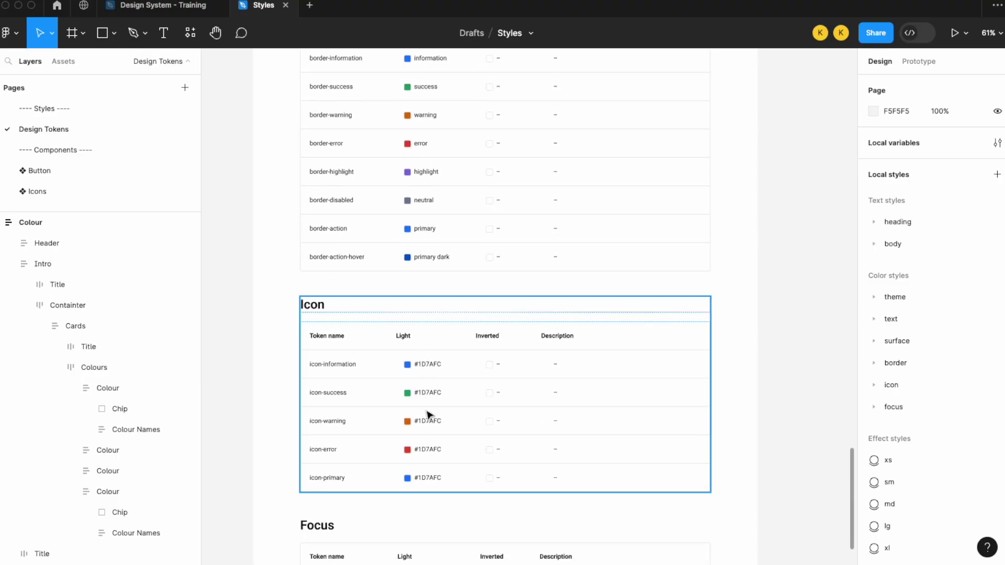
scroll(427, 416, "down", 4)
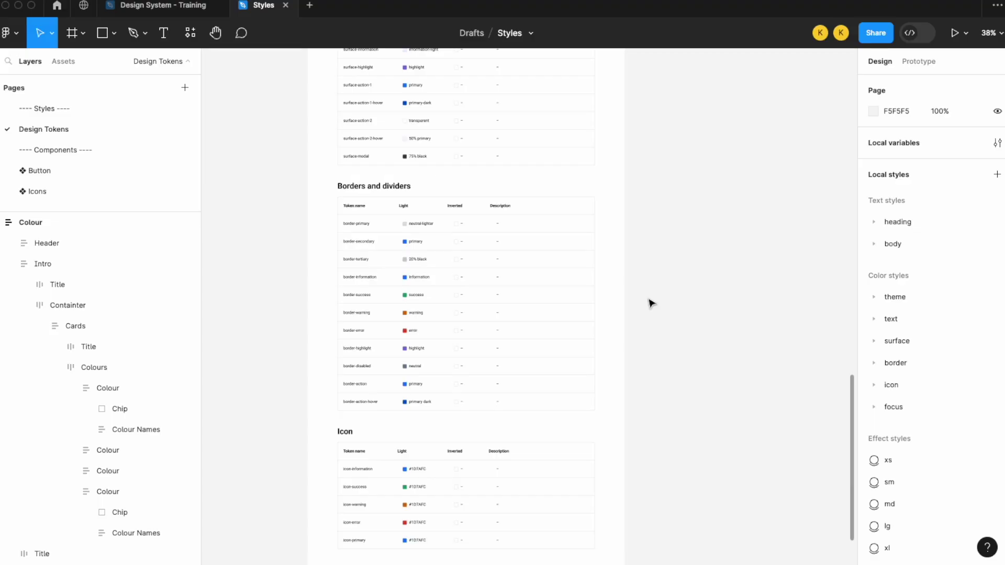
Step: Reopen Local variables on the Alias collection and show the collection switcher menu
scroll(527, 265, "up", 5)
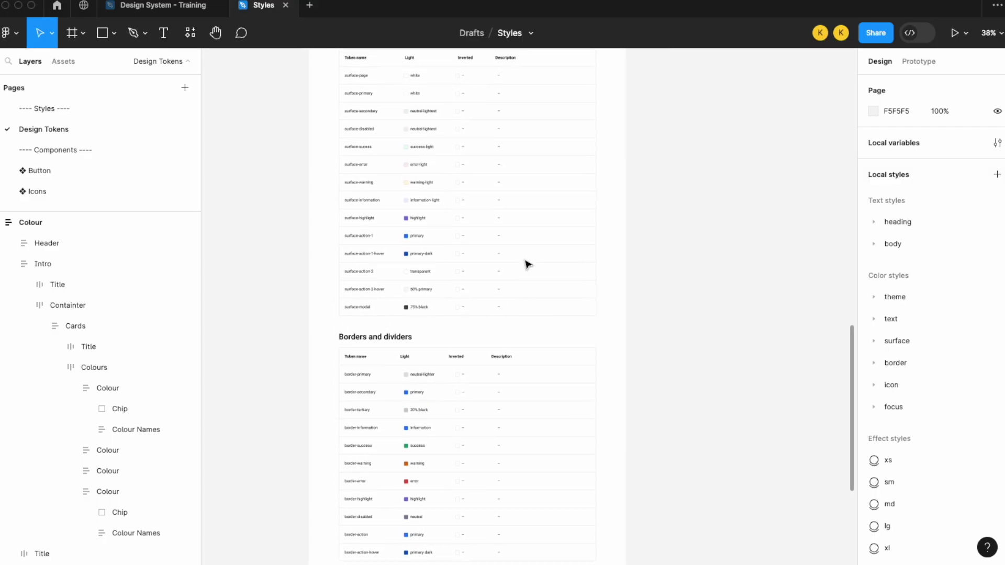
scroll(457, 191, "down", 2)
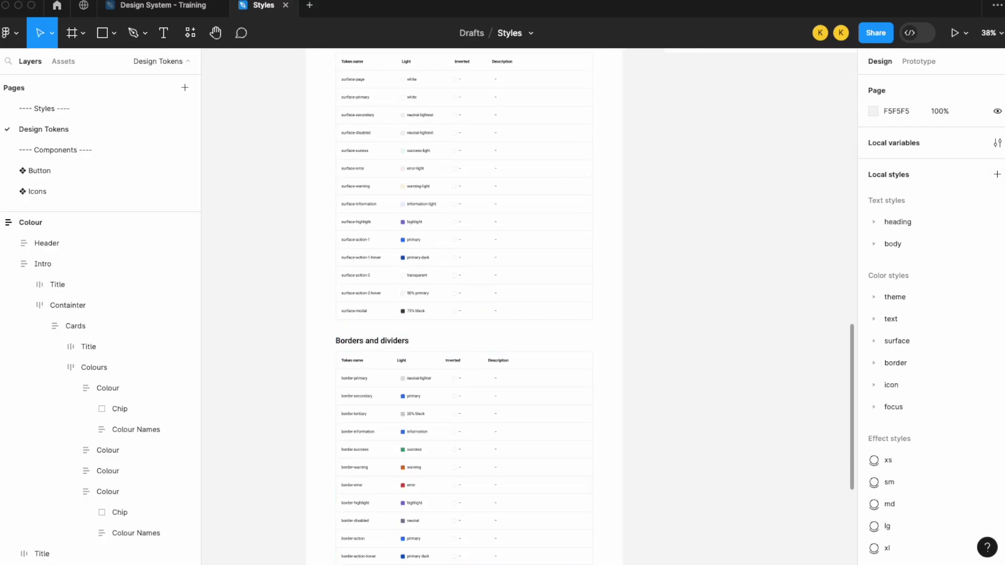
scroll(791, 348, "up", 10)
scroll(790, 349, "left", 2)
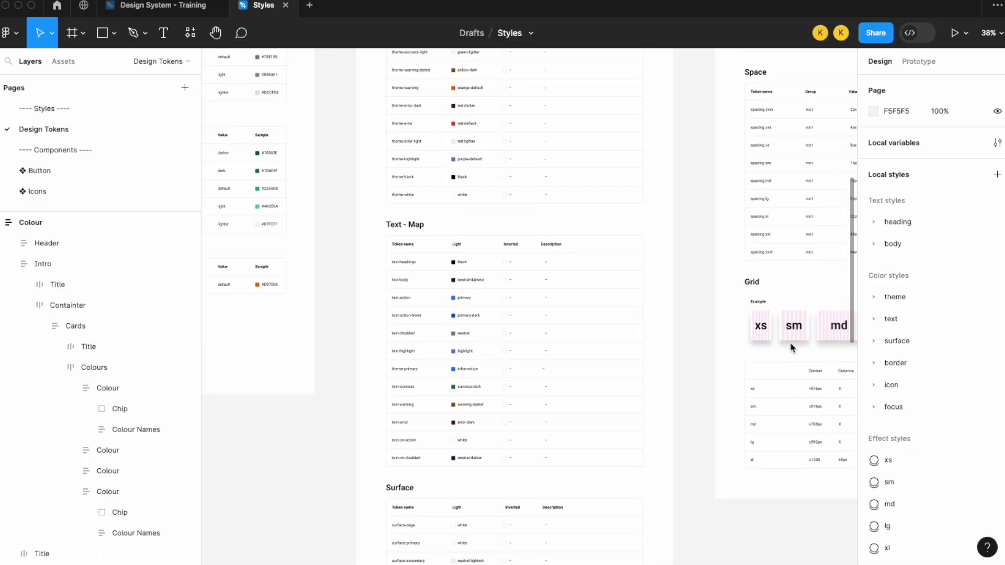
scroll(590, 202, "up", 2)
scroll(579, 204, "left", 6)
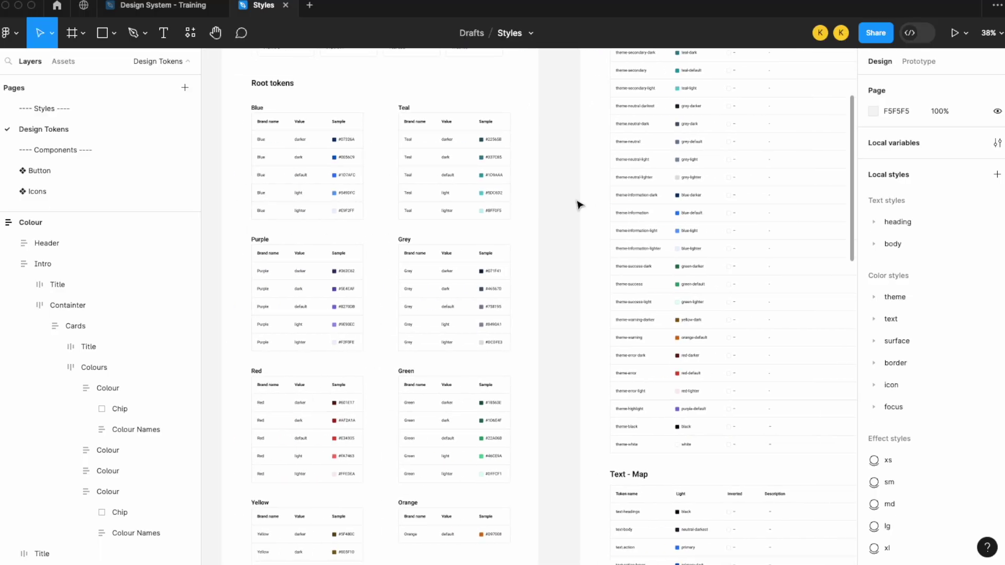
scroll(468, 202, "up", 1)
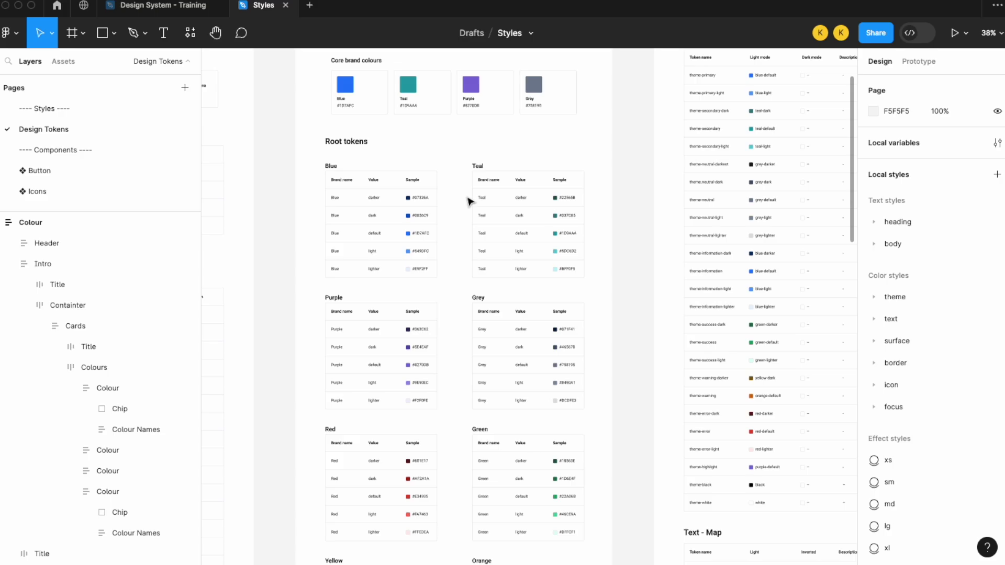
scroll(633, 217, "down", 5)
scroll(632, 218, "right", 5)
scroll(632, 217, "down", 3)
scroll(633, 218, "right", 2)
scroll(595, 240, "up", 2)
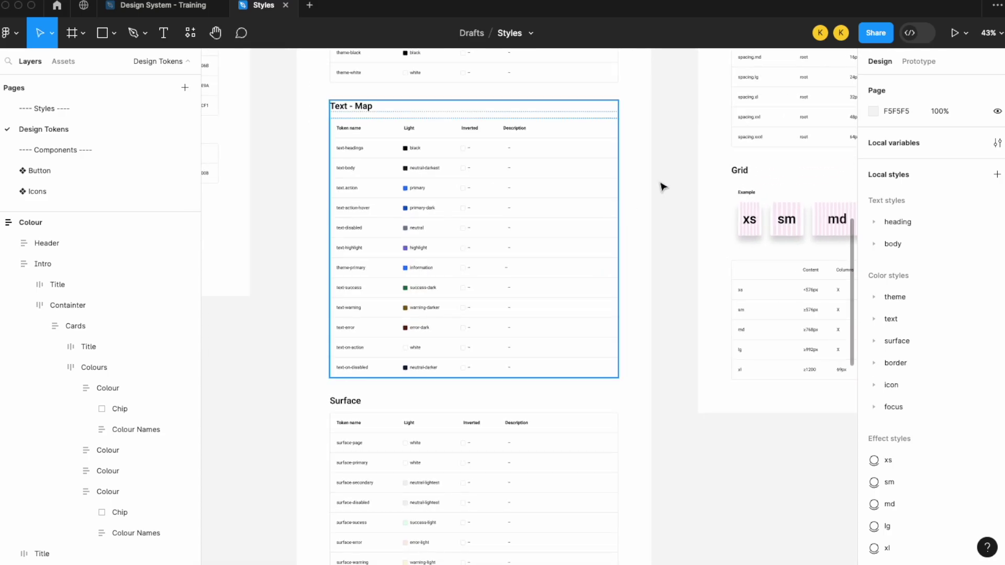
left_click(998, 143)
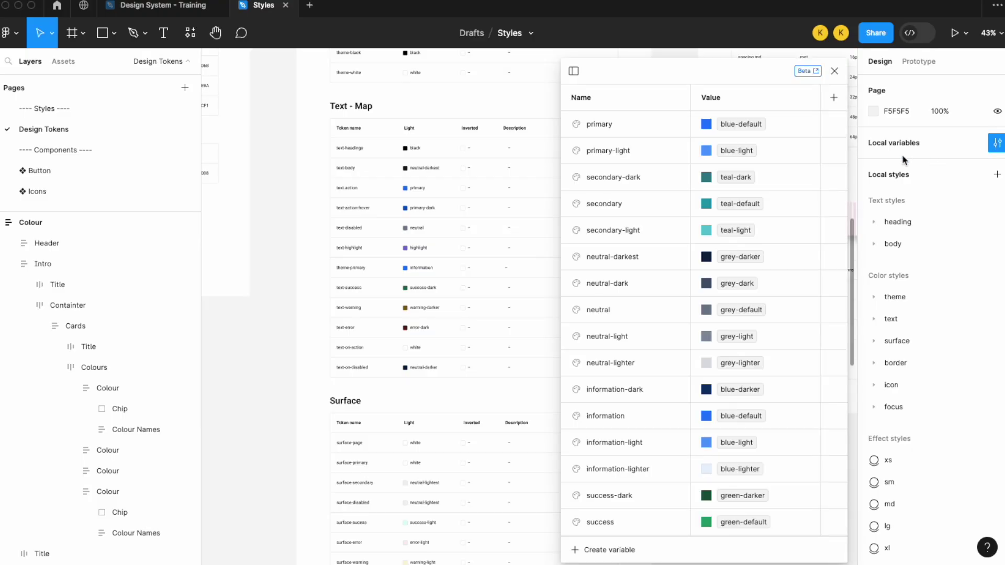
left_click(574, 71)
left_click(582, 72)
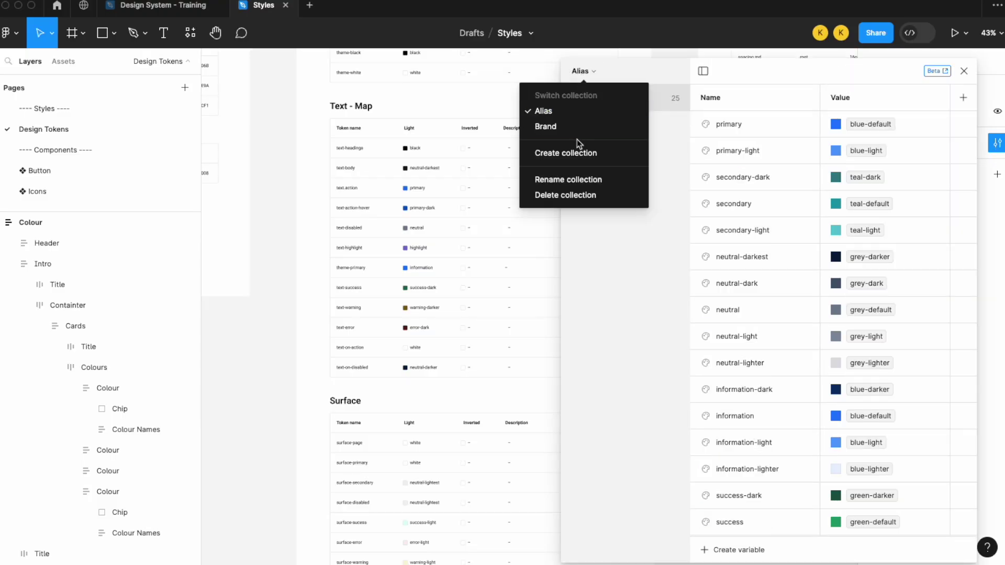
Step: Create an empty variable collection named 'Mapped' and collapse the collections sidebar
left_click(578, 153)
type("Mapp")
key("Return")
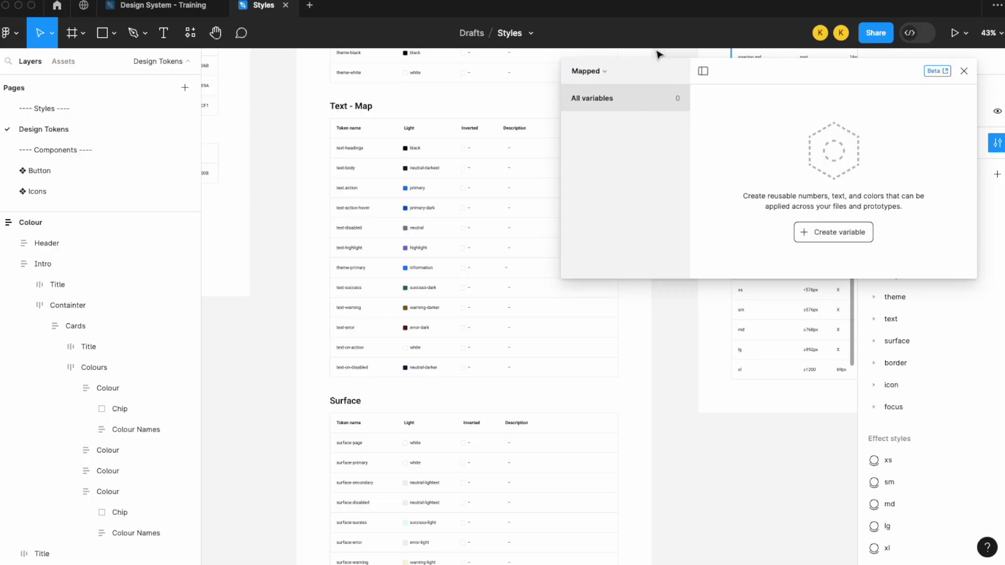
left_click(703, 71)
scroll(392, 212, "up", 3)
scroll(392, 210, "left", 2)
scroll(393, 220, "down", 3)
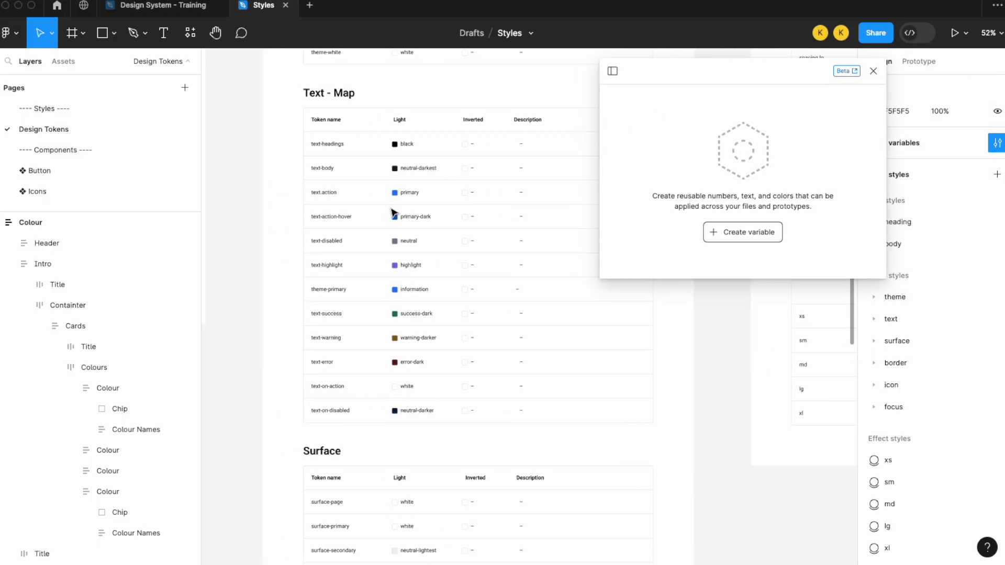
scroll(390, 241, "down", 10)
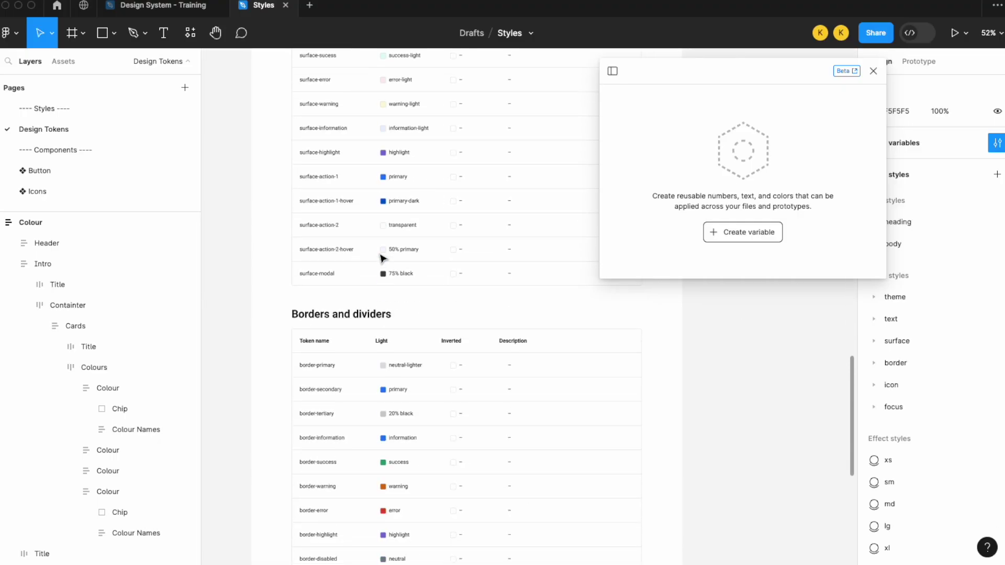
scroll(385, 341, "up", 10)
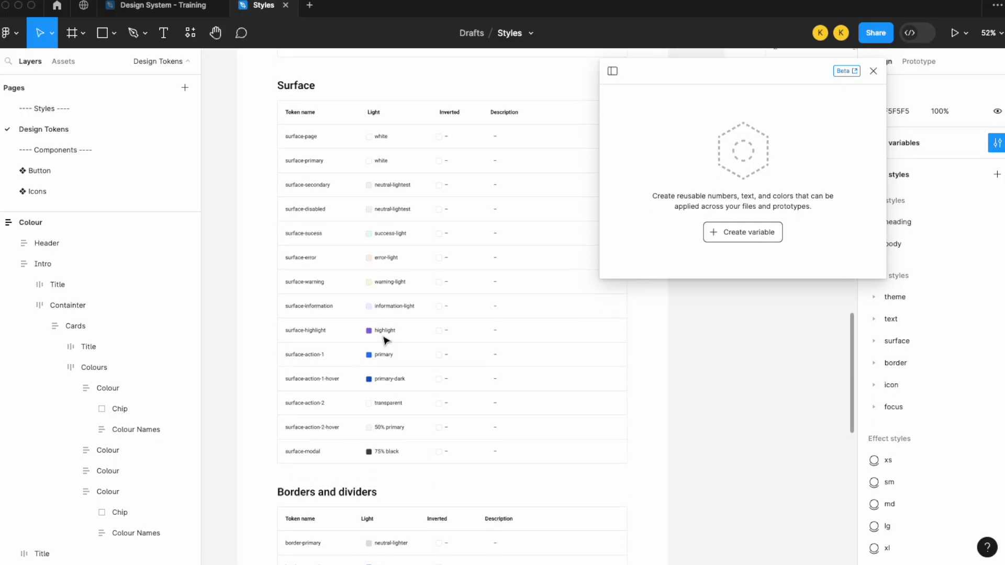
scroll(377, 250, "up", 1)
scroll(377, 250, "up", 3)
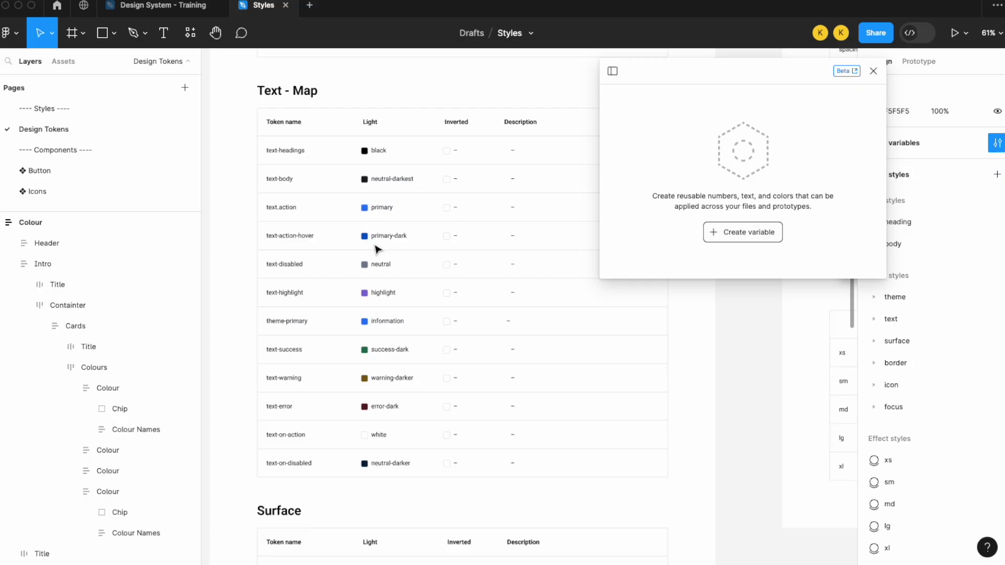
Step: Add a colour variable named text/action to Mapped and move the variables panel aside
left_click(748, 233)
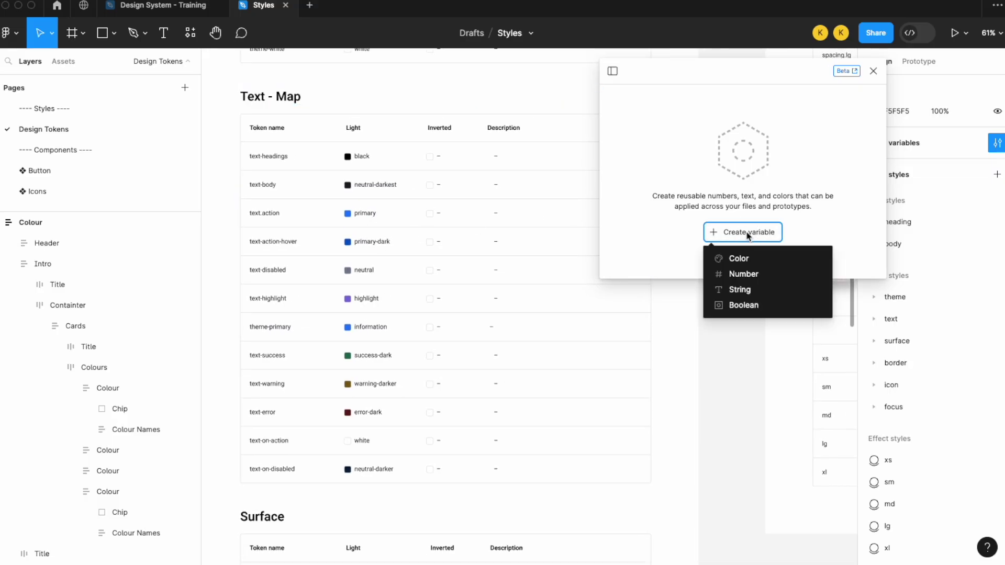
left_click(750, 258)
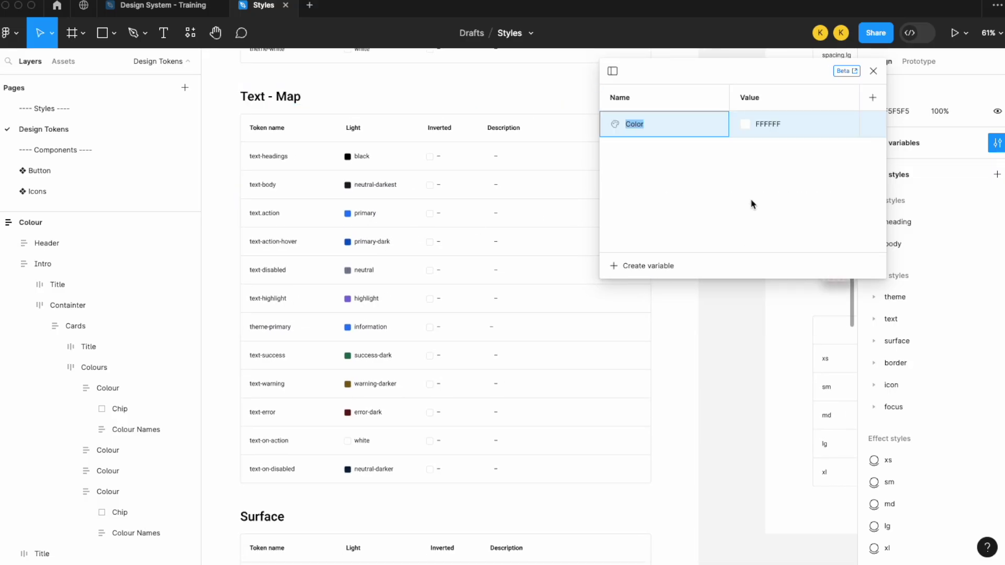
type("text/action")
key("Return")
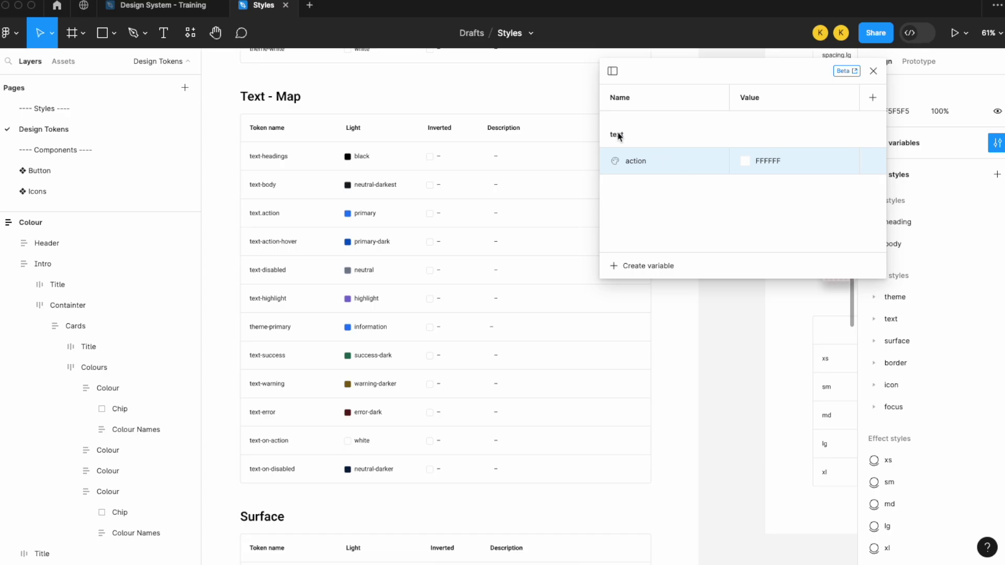
left_click_drag(695, 73, 795, 77)
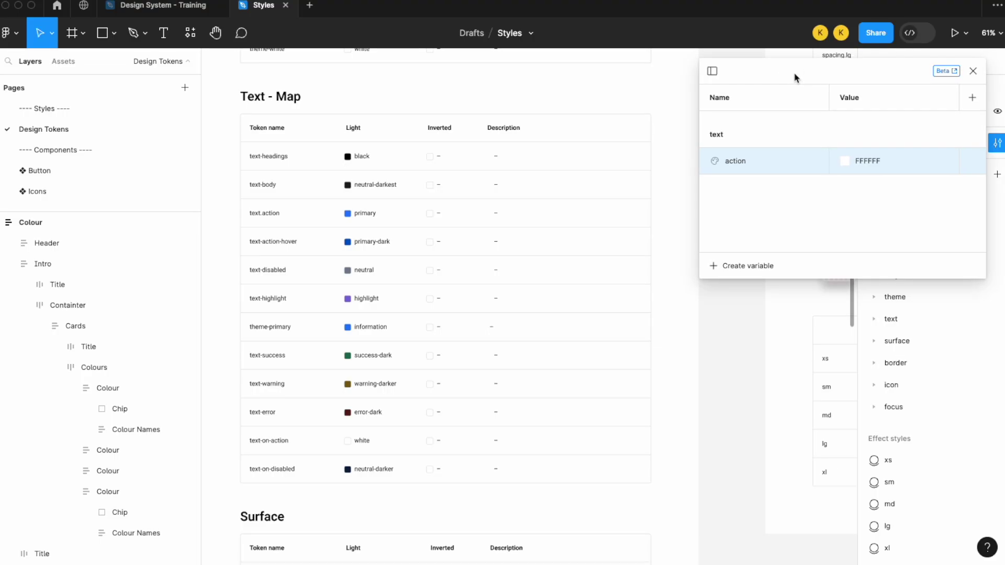
Step: Select the General token-tables frame and zoom to fit it
scroll(337, 225, "up", 5)
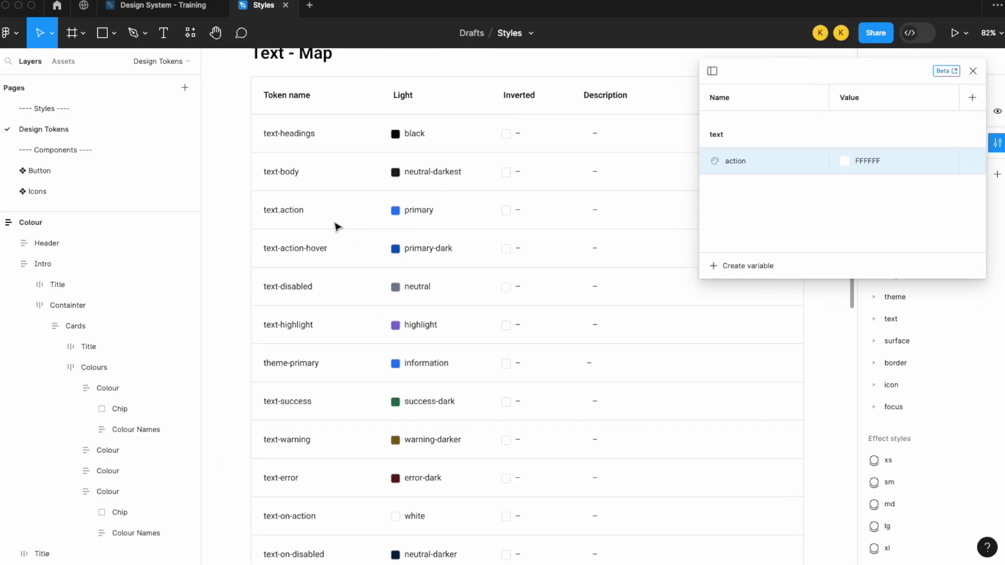
scroll(360, 210, "right", 1)
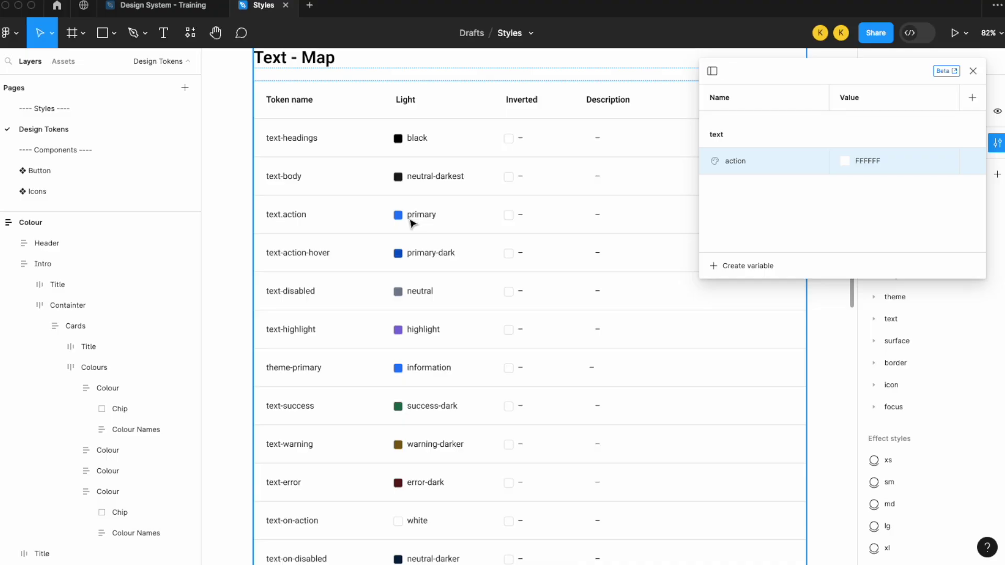
left_click(584, 197)
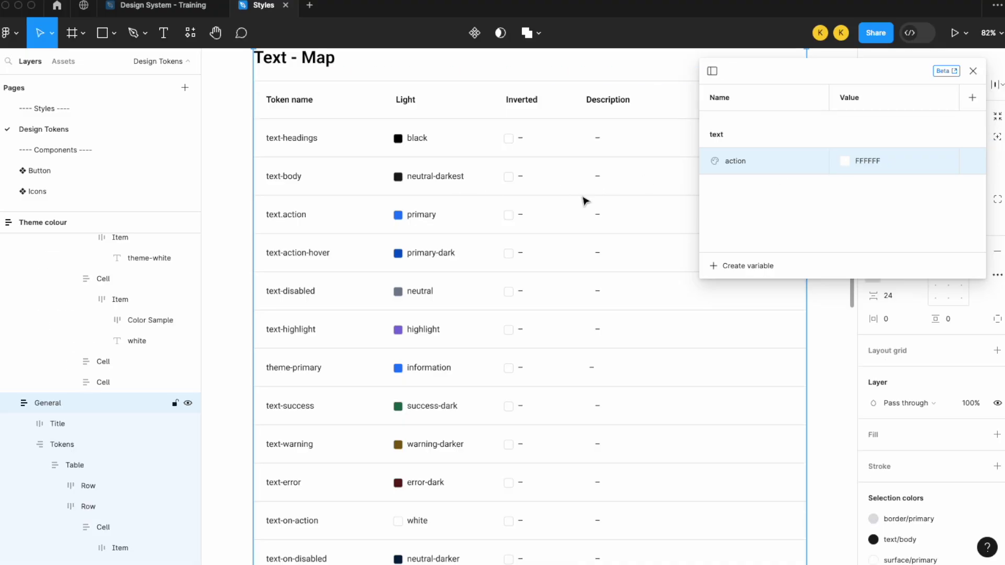
key("shift+2")
Step: Scroll back to the Text - Map table and bring up options for action's FFFFFF value
scroll(438, 301, "down", 1)
scroll(440, 245, "up", 5)
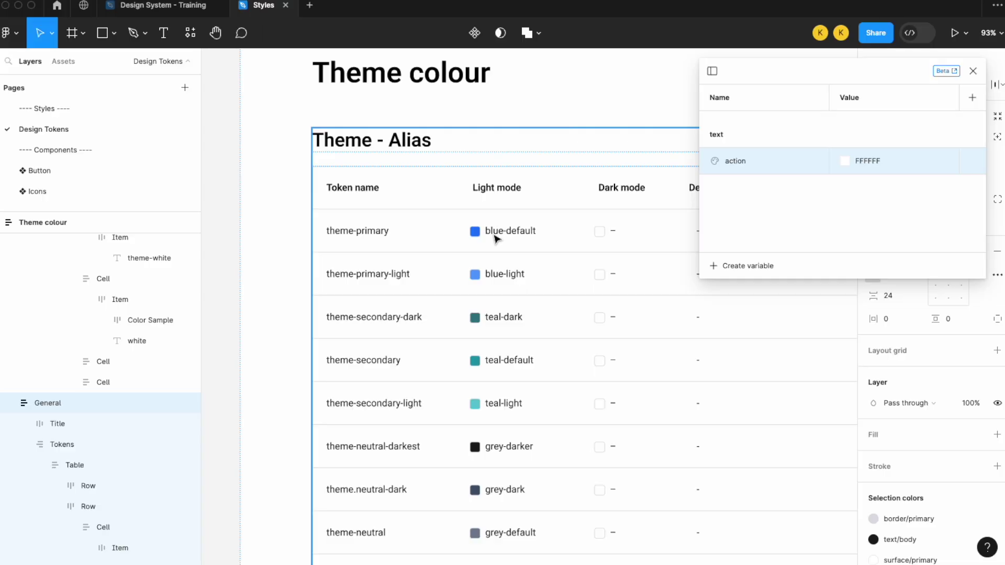
scroll(494, 314, "down", 5)
scroll(490, 314, "down", 3)
scroll(490, 312, "down", 5)
scroll(485, 286, "down", 2)
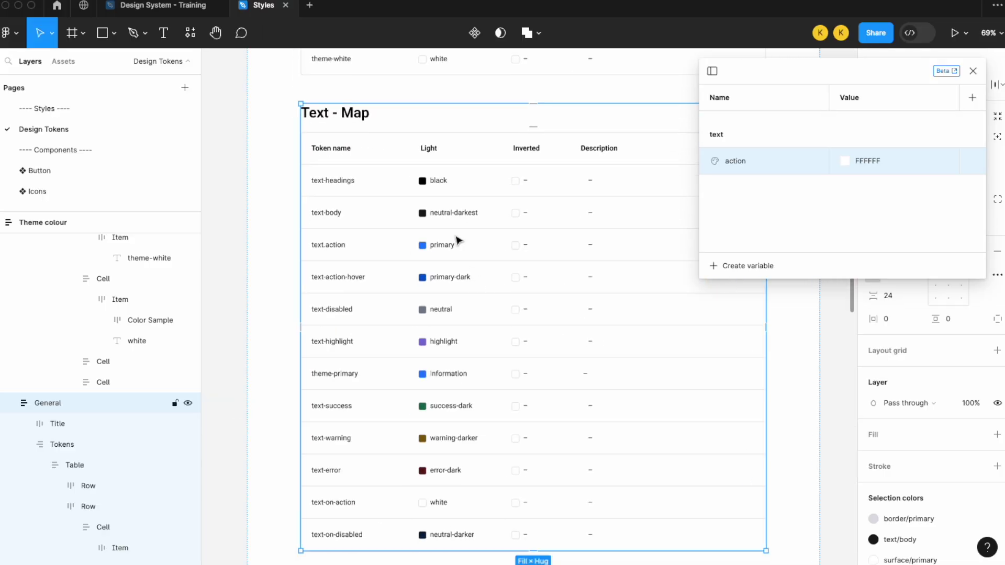
scroll(458, 237, "up", 5)
right_click(862, 164)
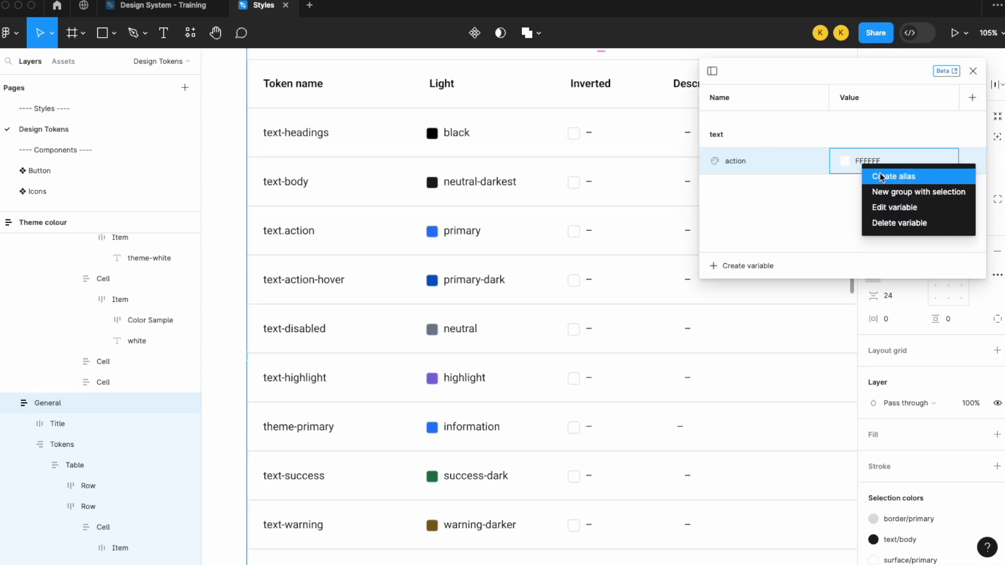
Step: Alias text/action to the library's primary colour variable
left_click(883, 176)
left_click(891, 187)
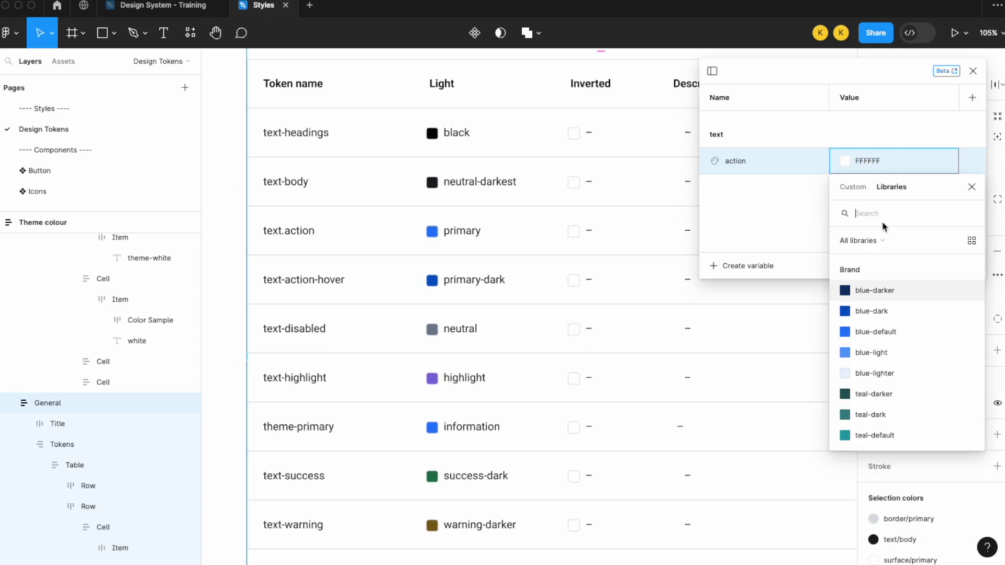
type("prim")
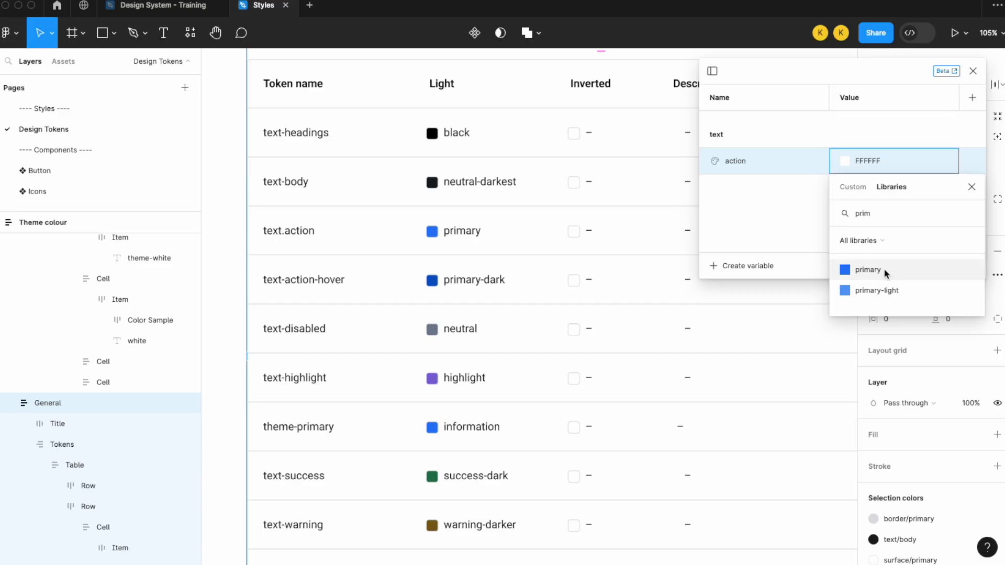
left_click(883, 270)
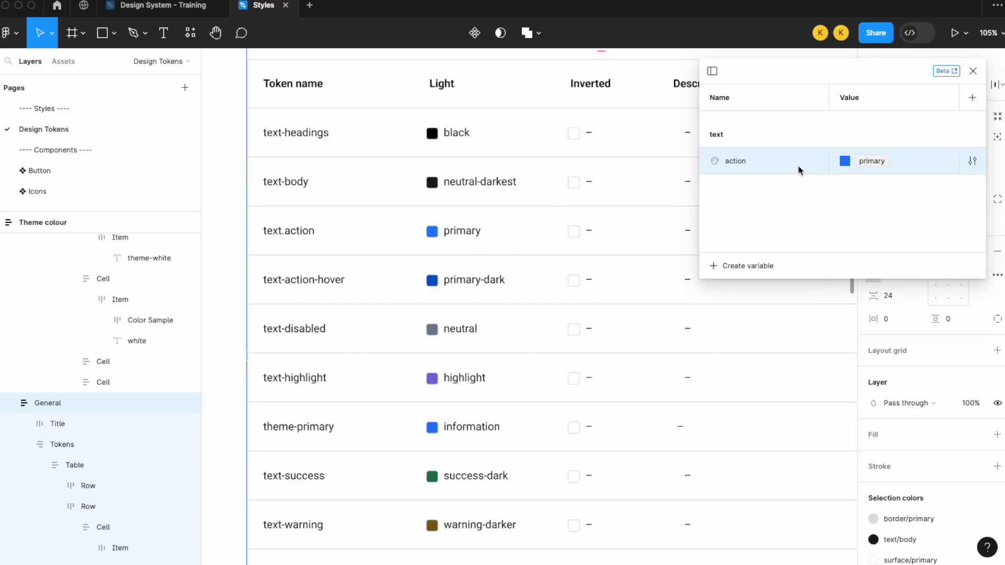
Step: Add a colour variable text/disabled aliased to the neutral library colour
left_click(750, 268)
left_click(756, 291)
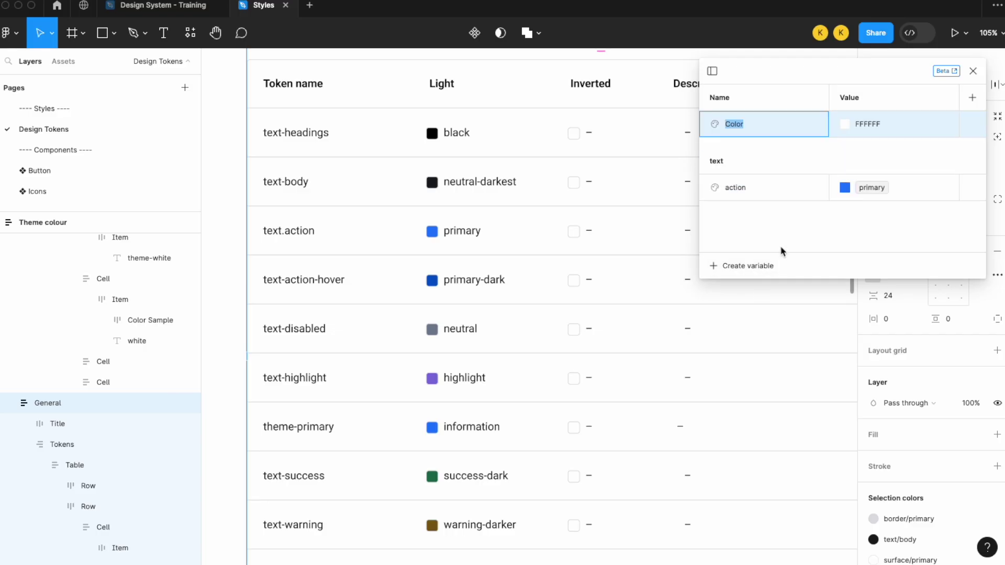
type("text/disabled")
key("Return")
right_click(846, 187)
left_click(883, 194)
left_click(894, 214)
type("neut")
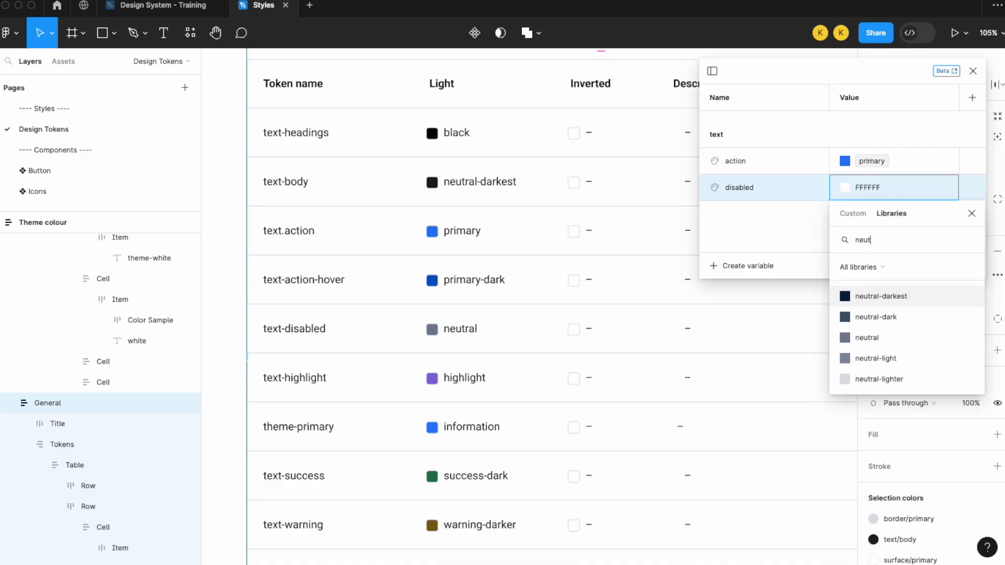
left_click(870, 337)
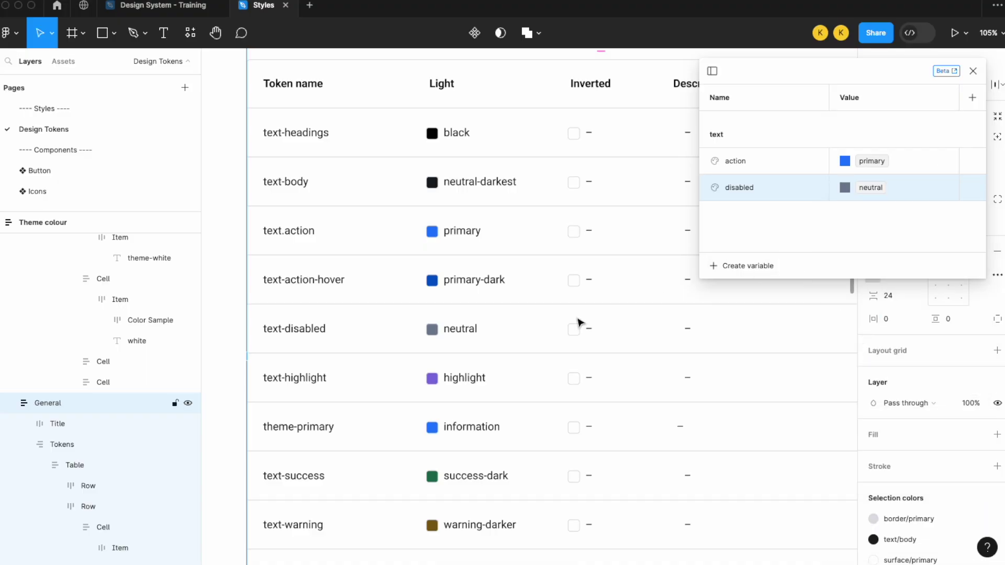
scroll(580, 322, "down", 15)
scroll(580, 322, "down", 3)
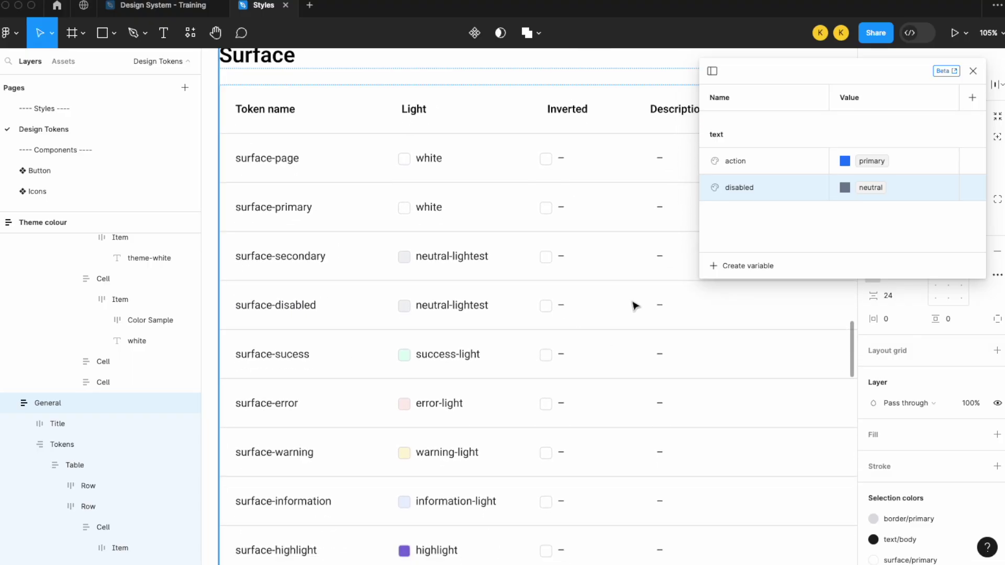
Step: Add a colour variable surface/action-1 aliased to the primary library colour
left_click(769, 269)
left_click(766, 294)
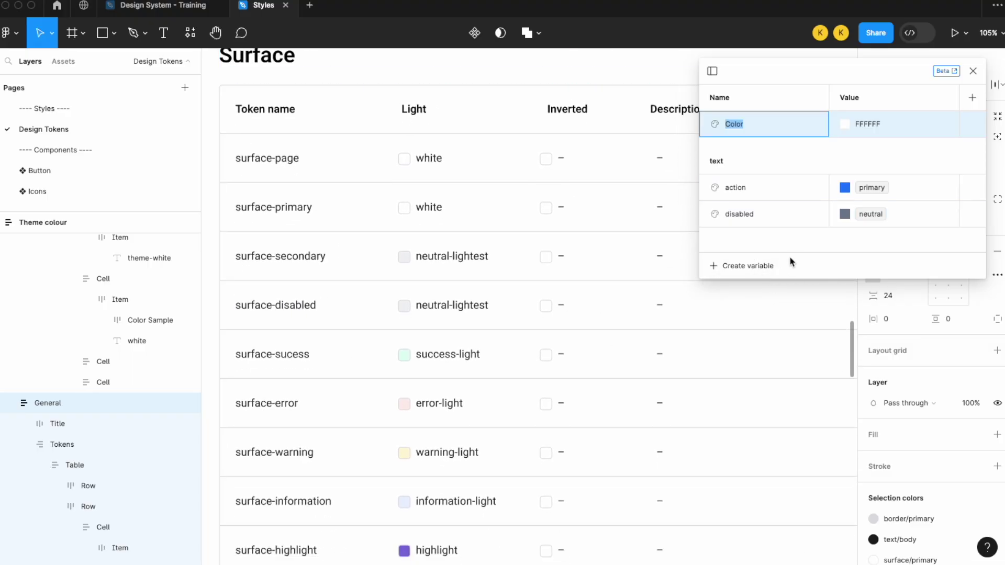
type("surface/action-1")
key("Return")
scroll(872, 230, "down", 1)
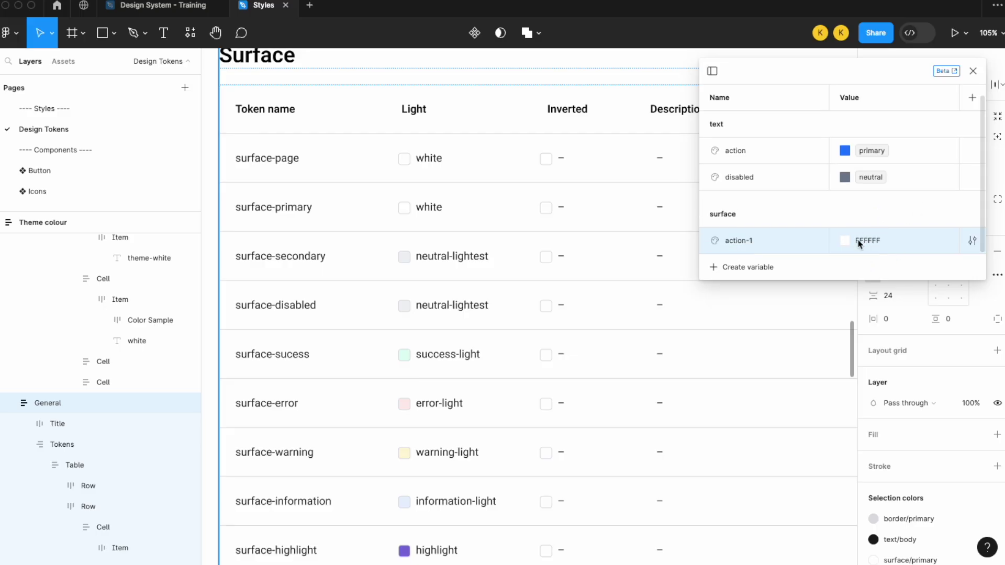
scroll(657, 325, "down", 5)
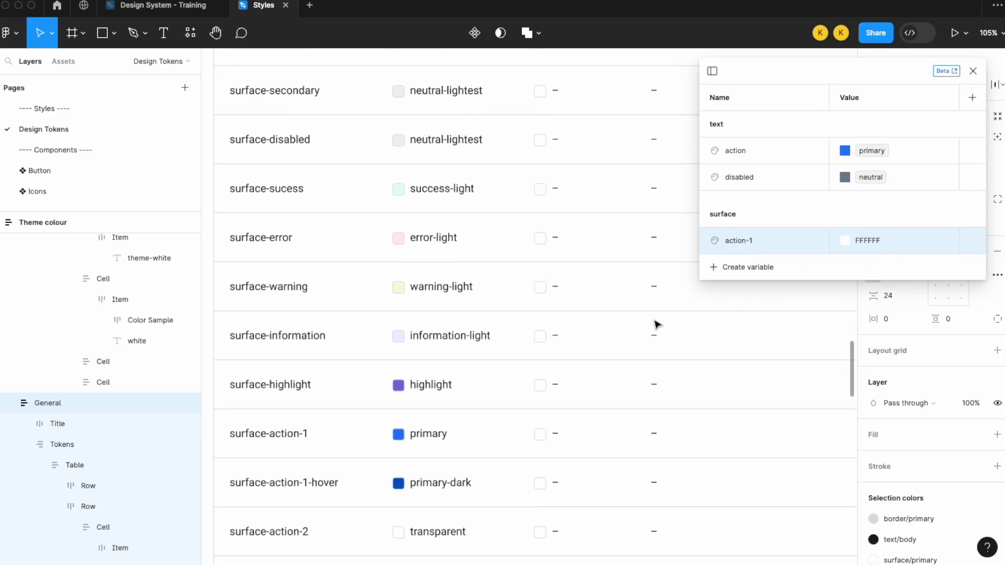
left_click(858, 240)
right_click(858, 241)
left_click(859, 241)
left_click(892, 230)
type("prim")
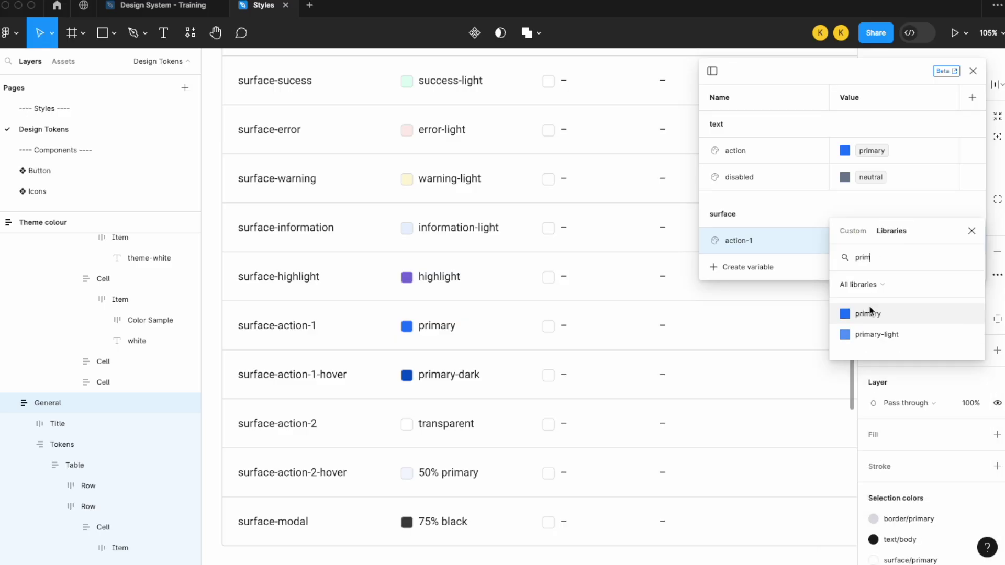
left_click(865, 313)
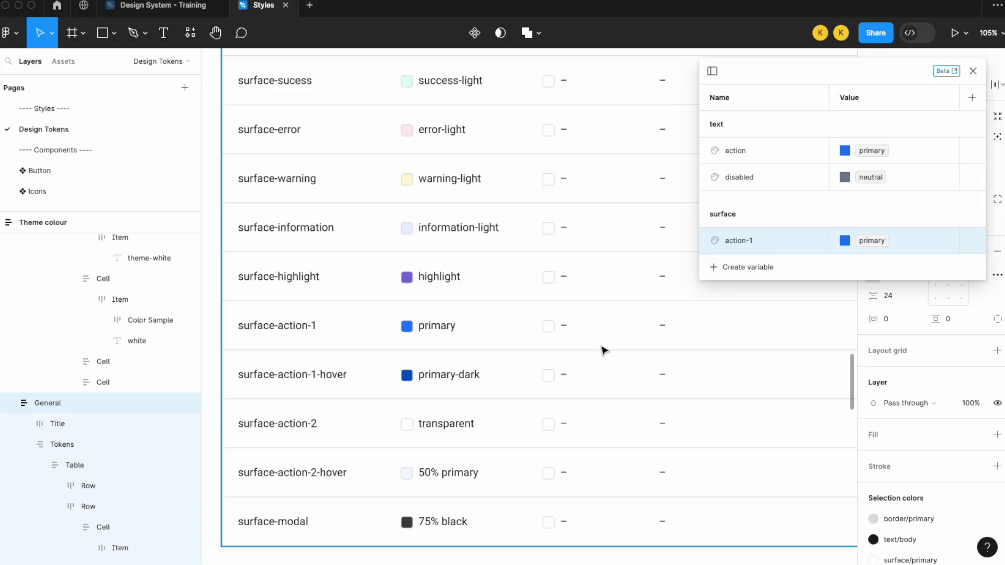
Step: Add a colour variable surface/success aliased to success-light
scroll(602, 350, "up", 4)
left_click(722, 267)
left_click(755, 292)
type("sur")
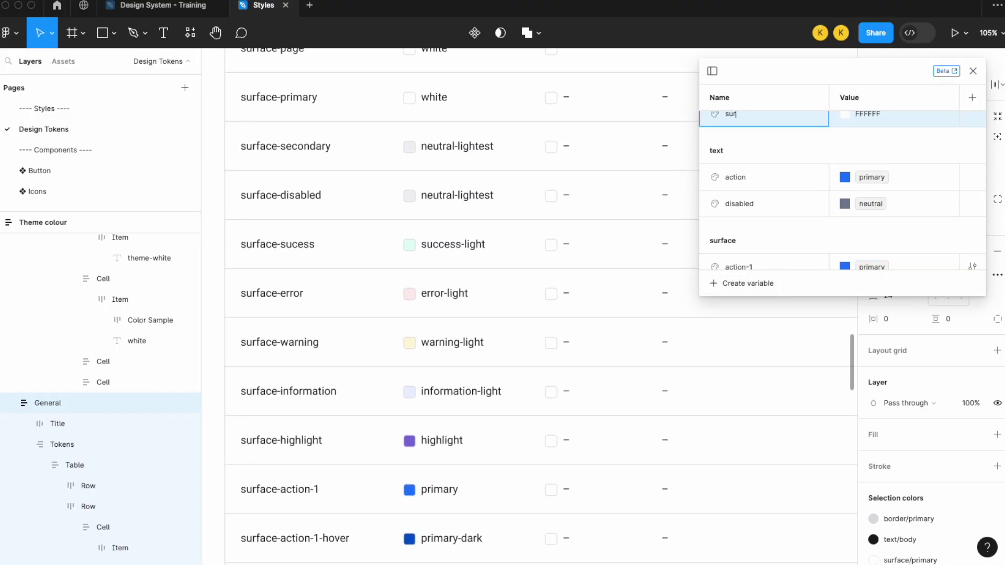
type("cace/success")
key("Return")
scroll(793, 201, "down", 1)
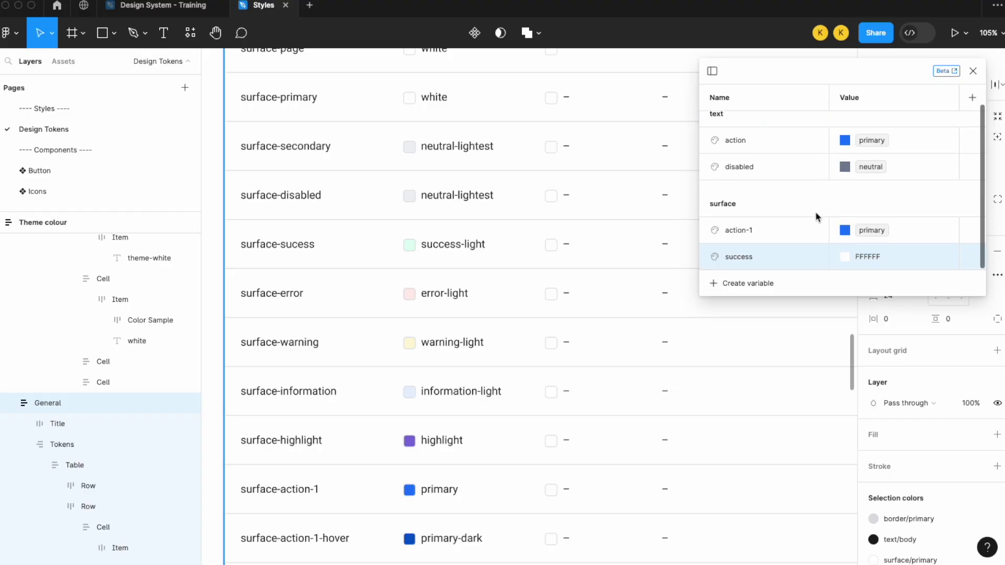
right_click(851, 255)
left_click(865, 271)
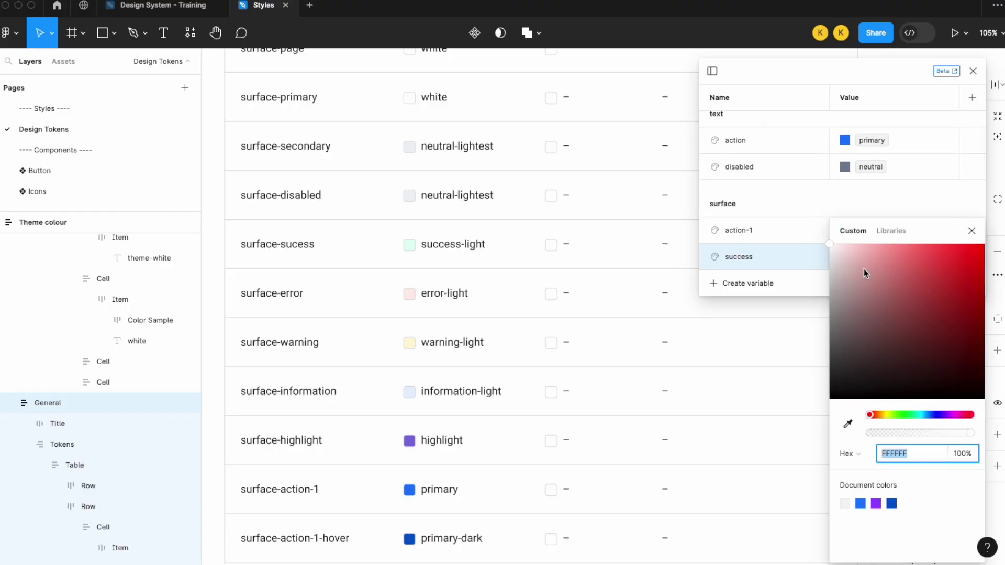
type("suc")
left_click(892, 231)
type("succ")
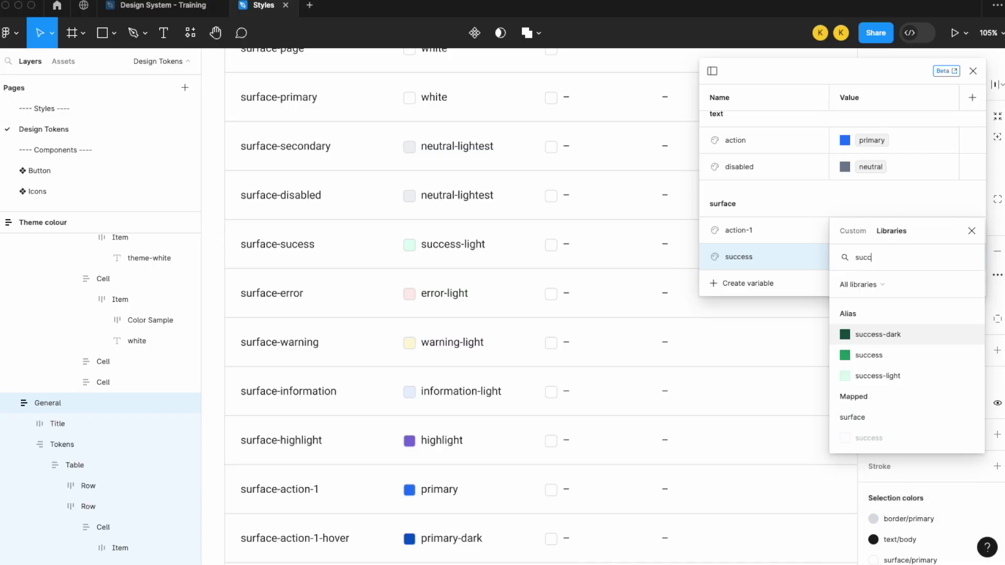
left_click(895, 376)
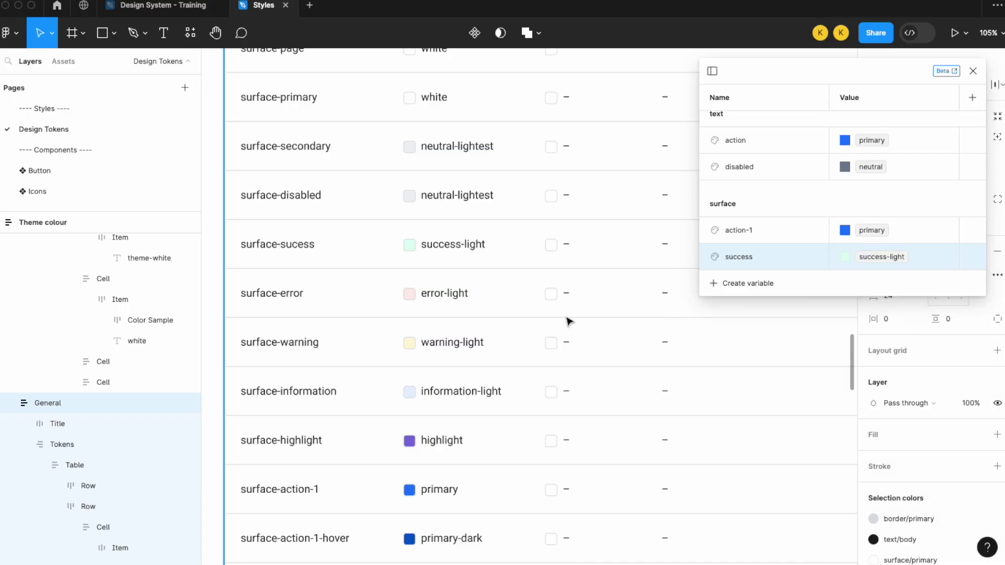
scroll(569, 321, "down", 12)
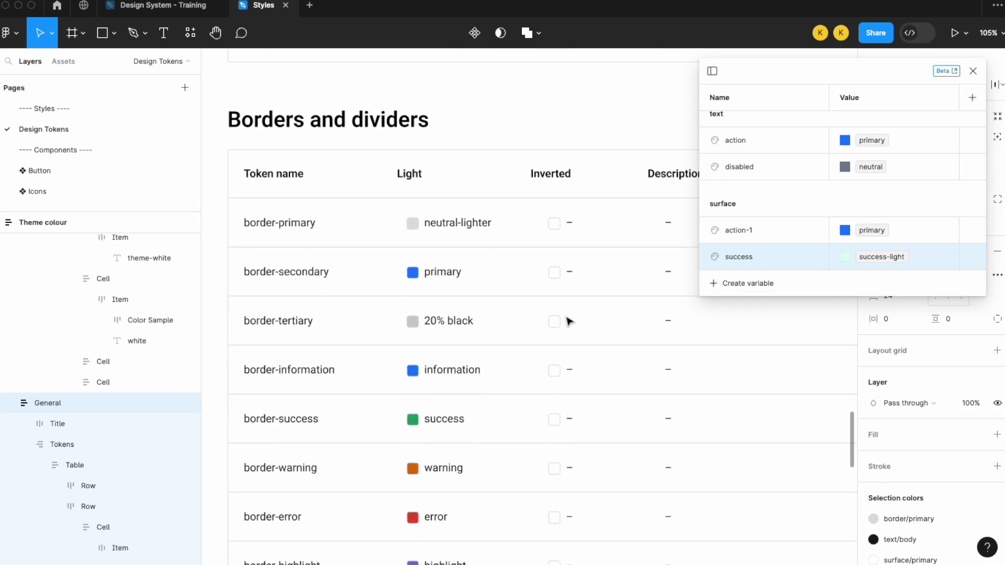
Step: Add a colour variable border/primary aliased to neutral-light
scroll(569, 321, "down", 1)
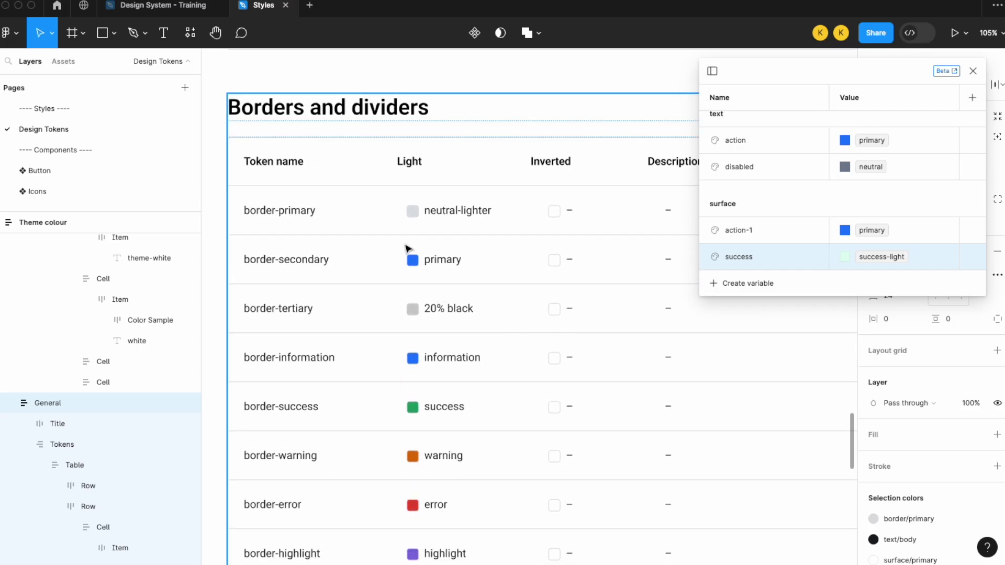
left_click(752, 284)
left_click(761, 310)
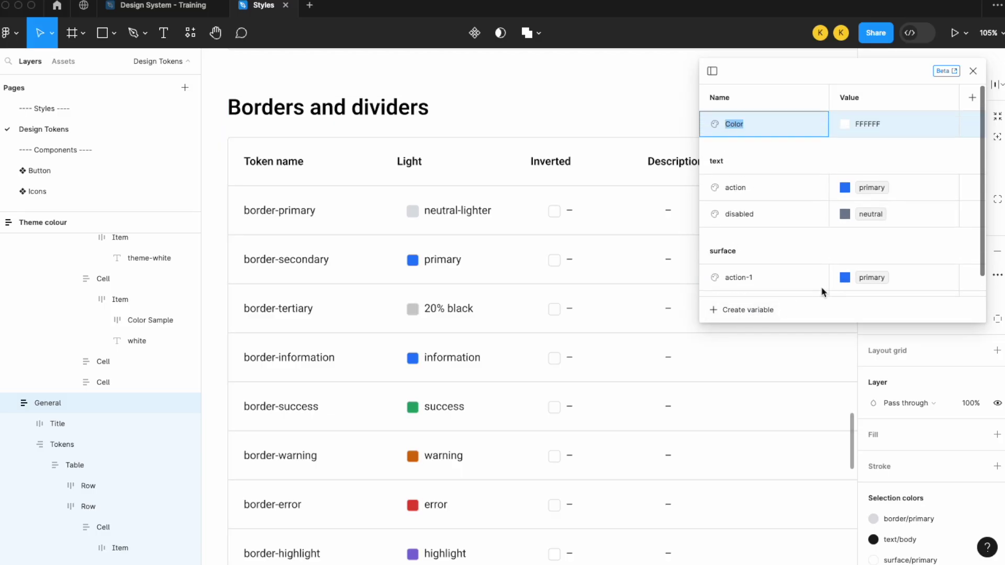
type("border/prima")
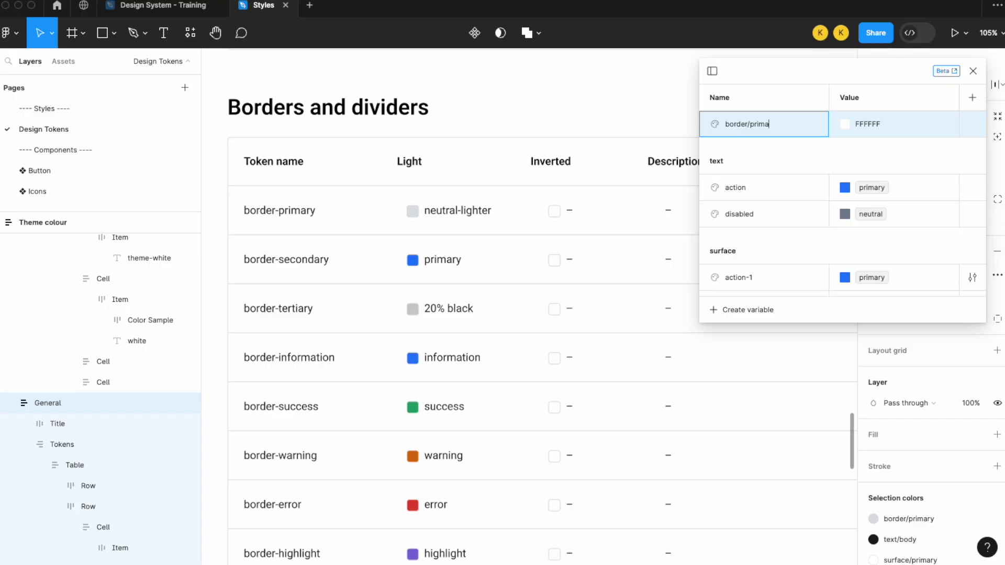
type("ry")
key("Return")
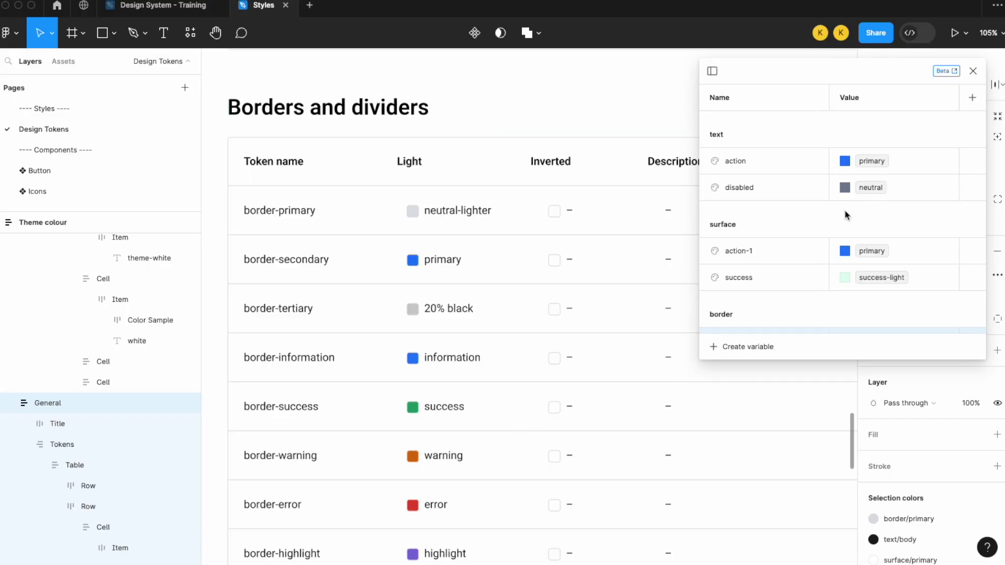
scroll(844, 210, "down", 1)
right_click(843, 321)
left_click(844, 320)
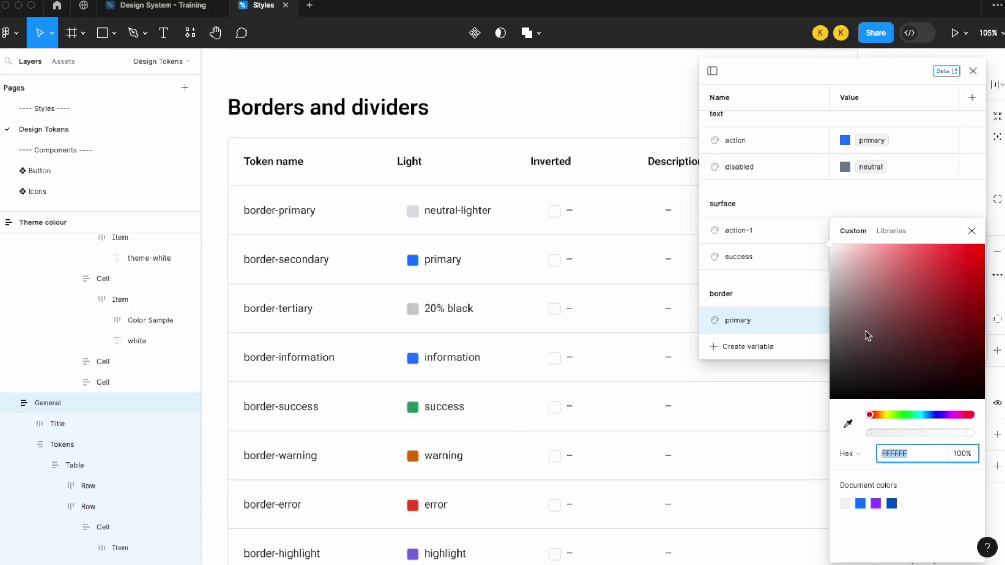
left_click(891, 231)
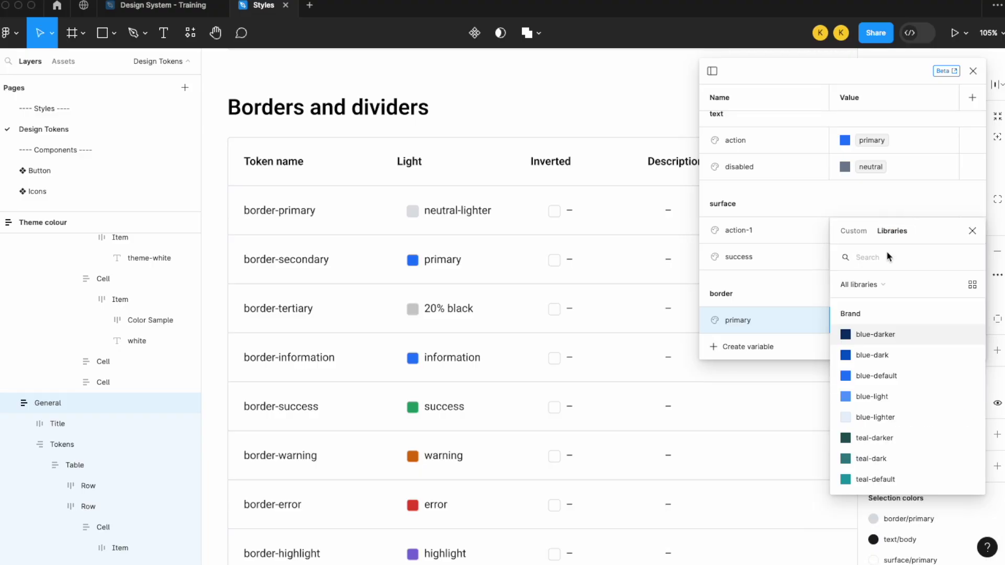
type("neut")
left_click(877, 376)
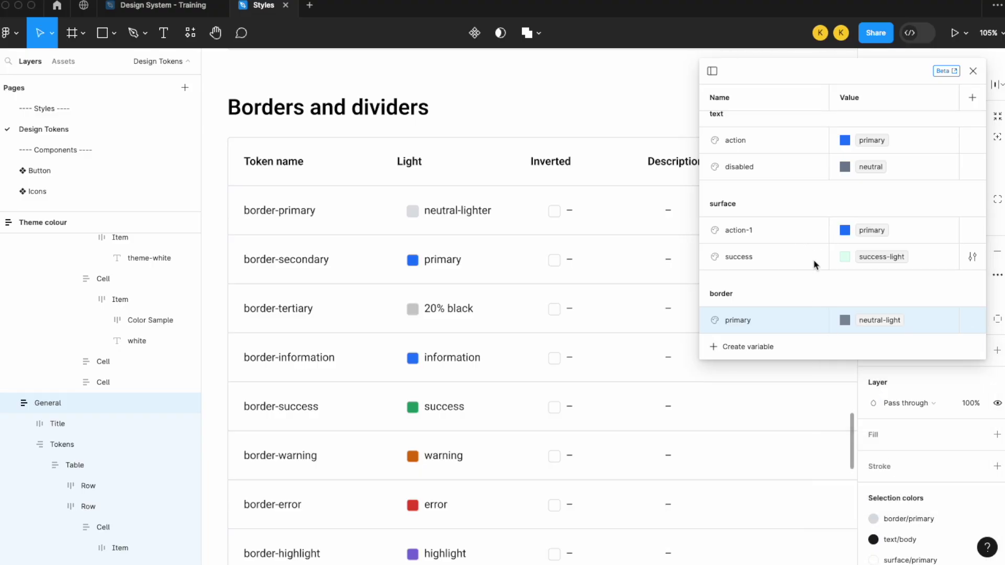
Step: Add a colour variable border/secondary aliased to the primary library colour
left_click(742, 350)
left_click(770, 374)
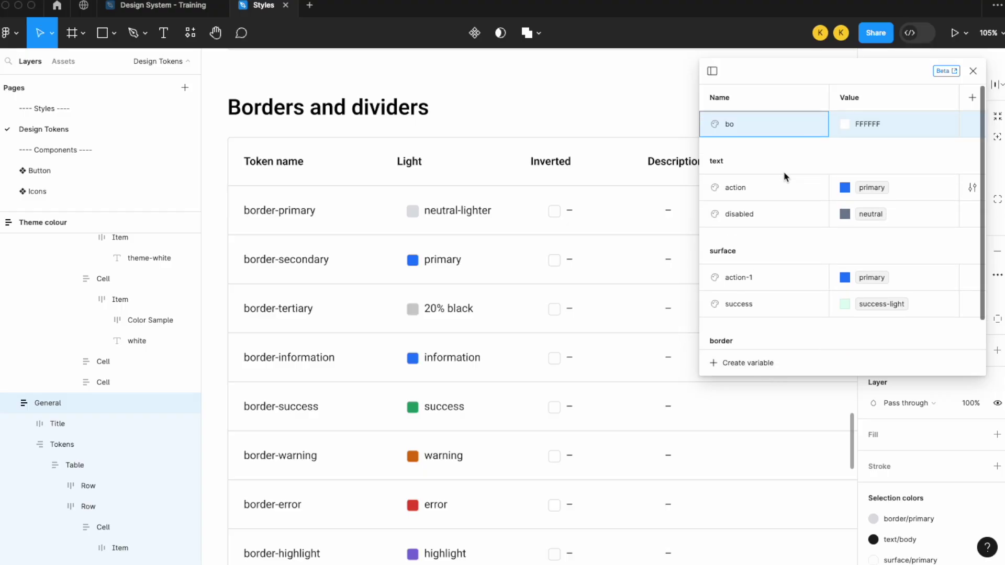
type("border/secondary")
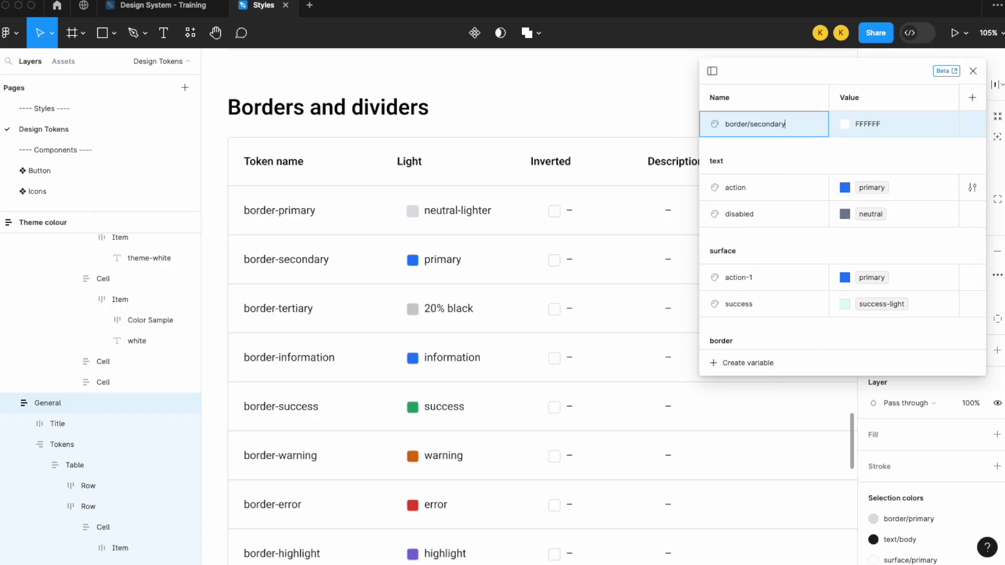
key("Return")
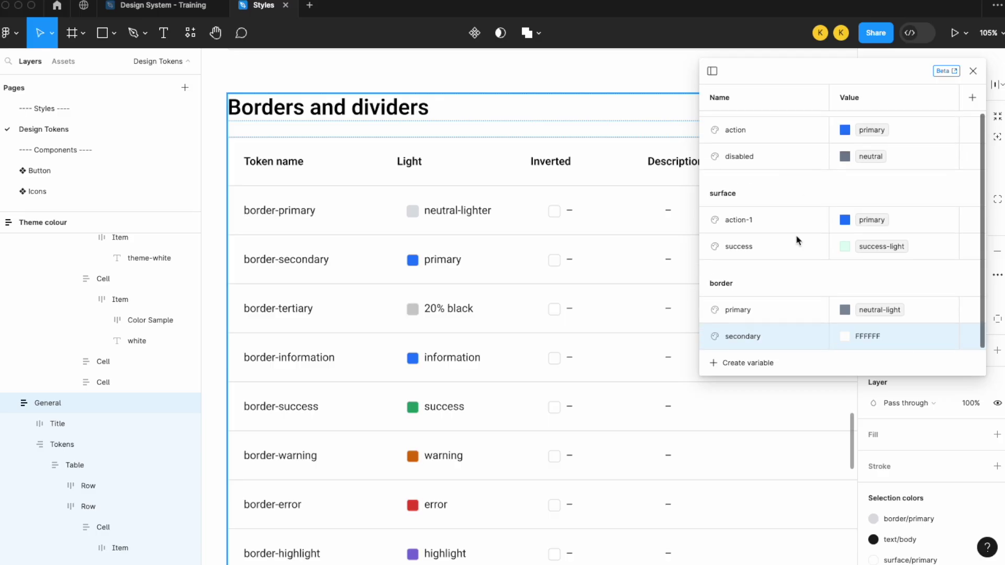
right_click(849, 341)
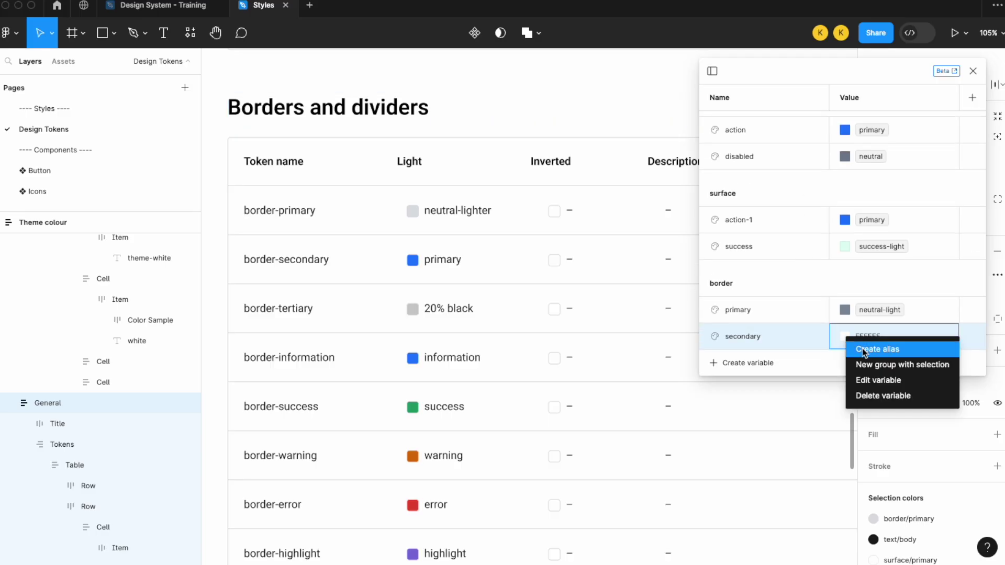
left_click(867, 349)
left_click(891, 232)
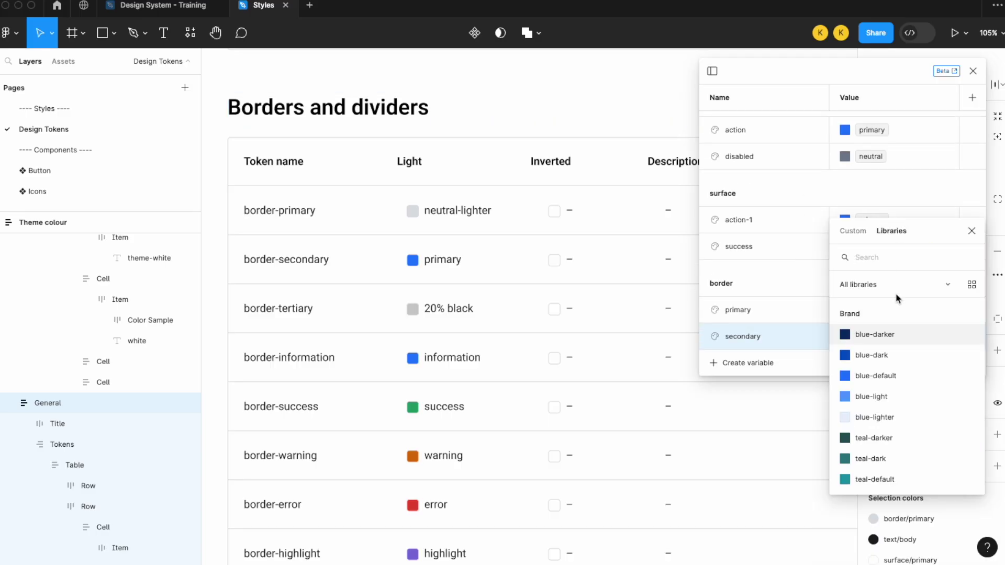
type("prim")
left_click(872, 334)
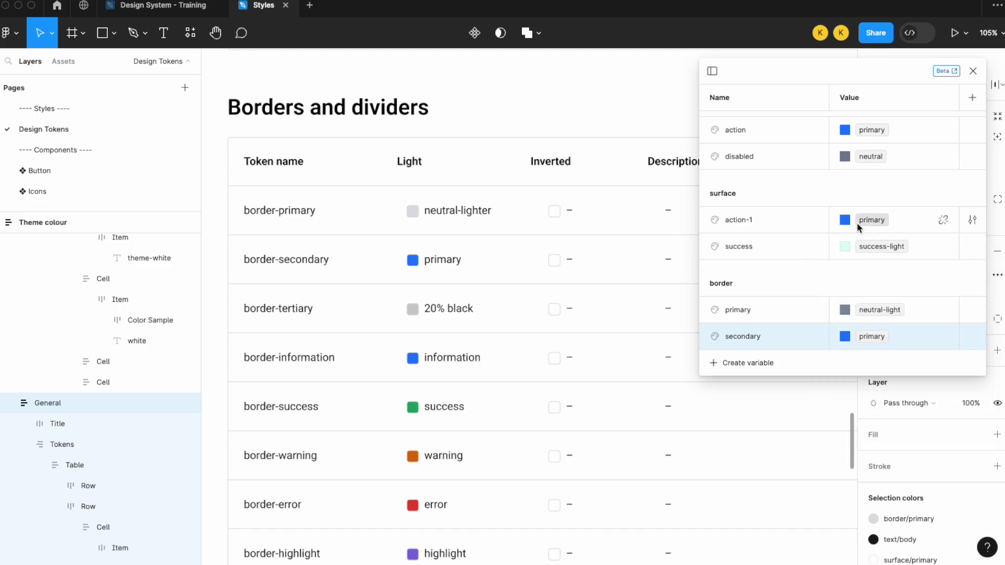
Step: Clear the layer selection and close the variables window to return to the Design Tokens canvas
scroll(775, 261, "up", 1)
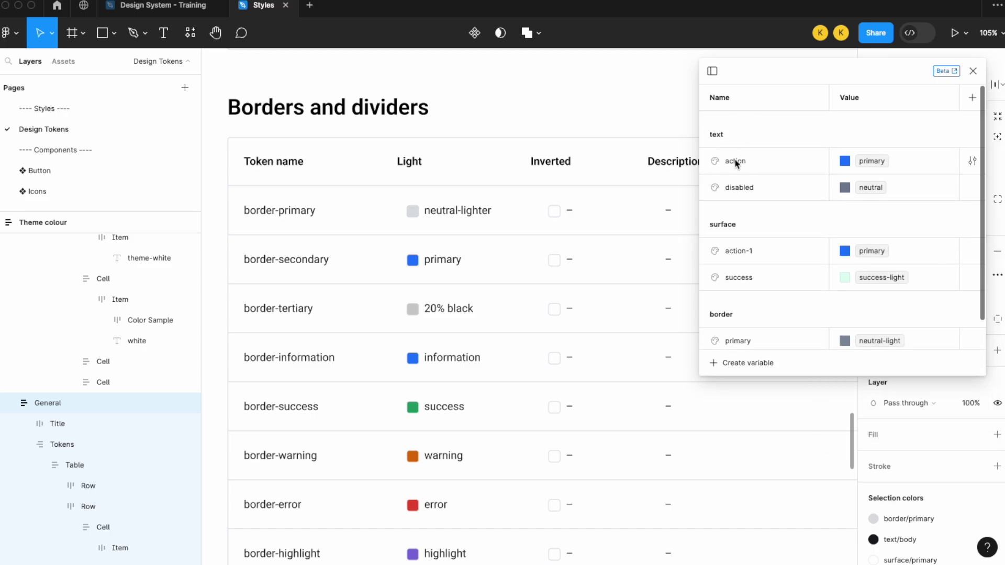
scroll(797, 178, "down", 1)
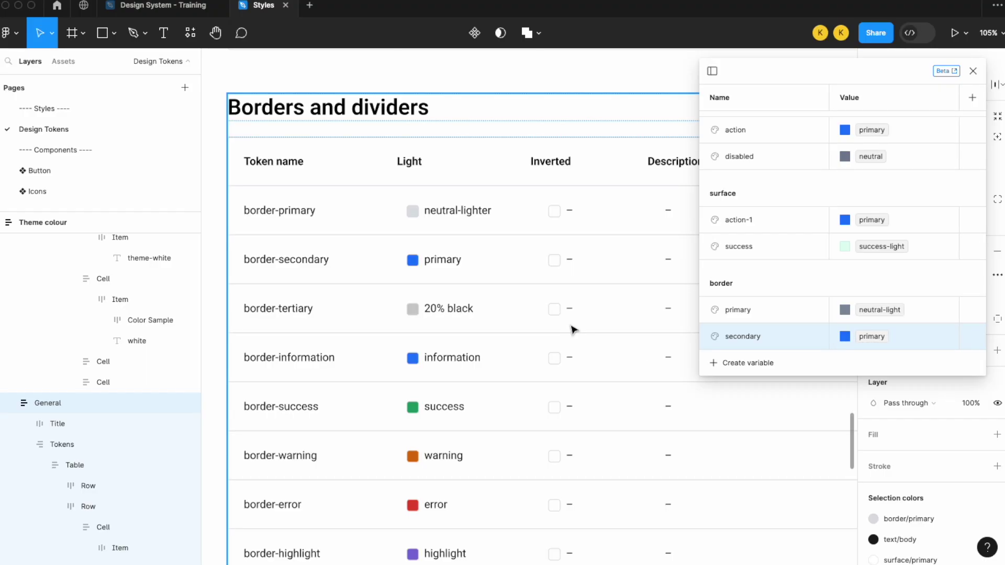
scroll(473, 188, "down", 5)
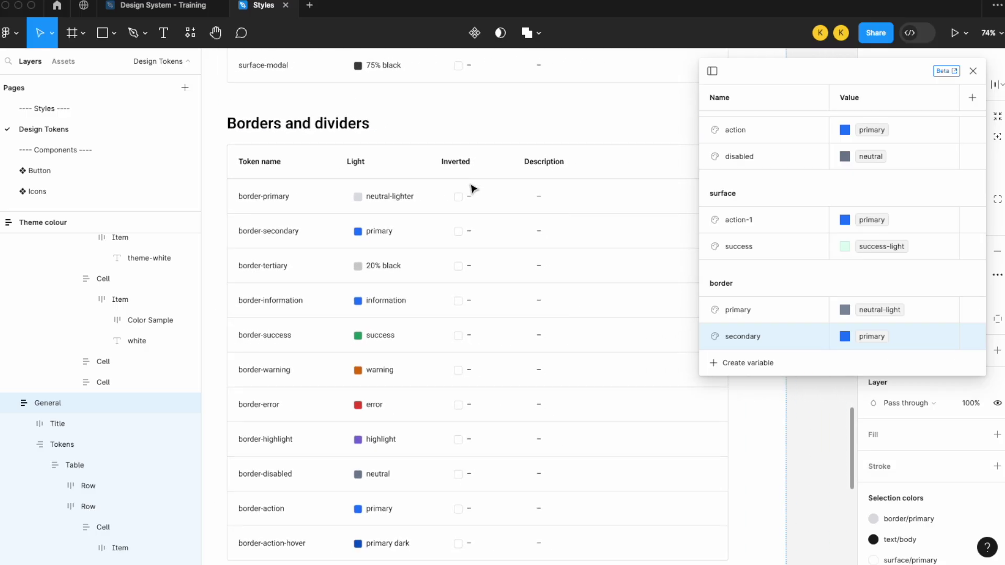
scroll(777, 196, "up", 2)
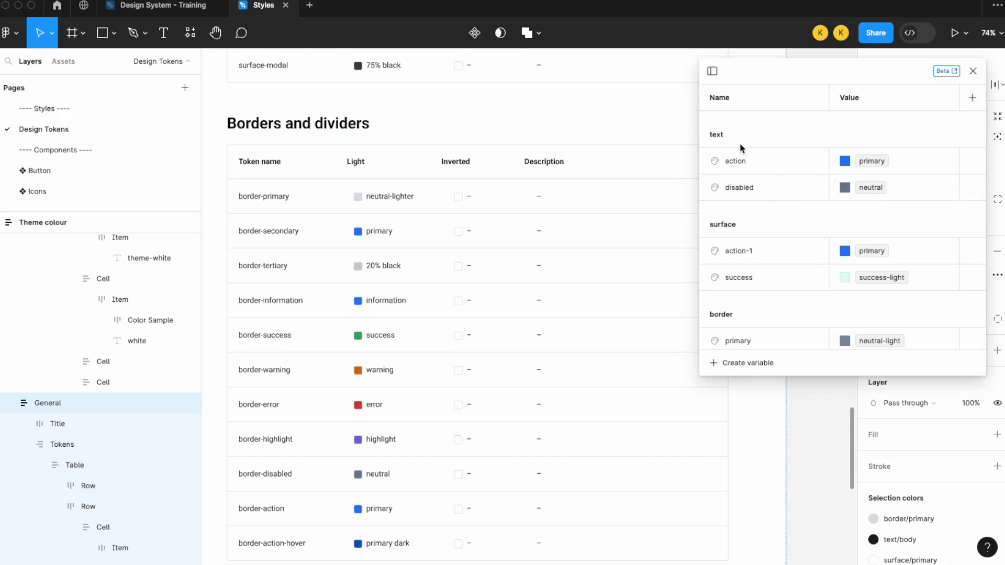
scroll(469, 289, "down", 5)
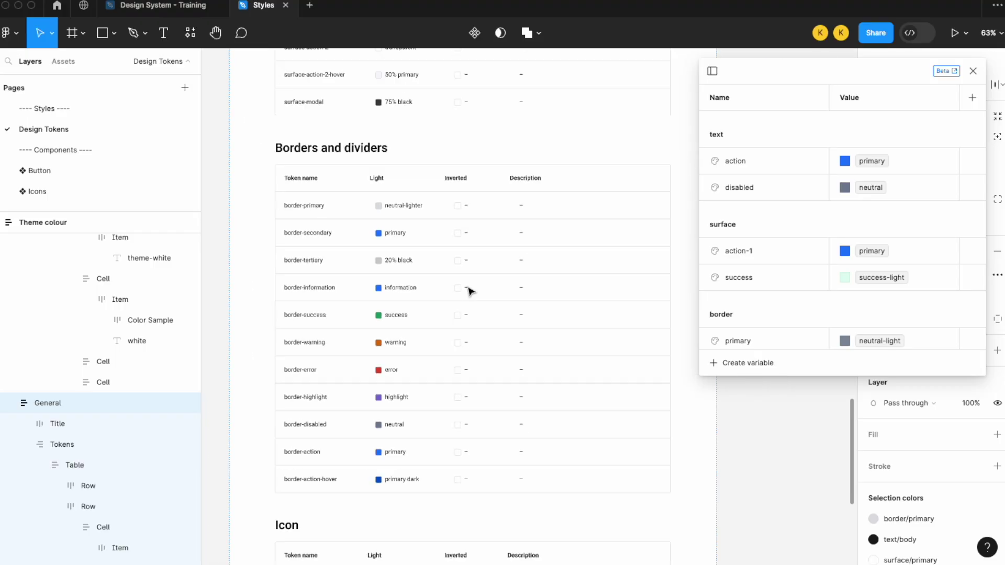
left_click(702, 426)
scroll(577, 251, "down", 3)
scroll(505, 220, "up", 3)
scroll(545, 319, "up", 2)
left_click(634, 296)
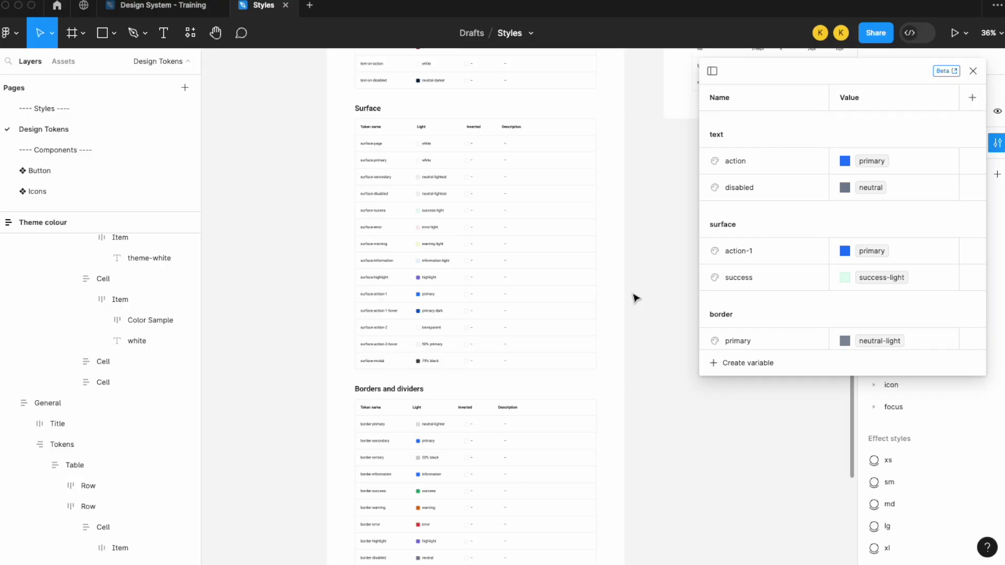
left_click(635, 299)
scroll(505, 249, "up", 1)
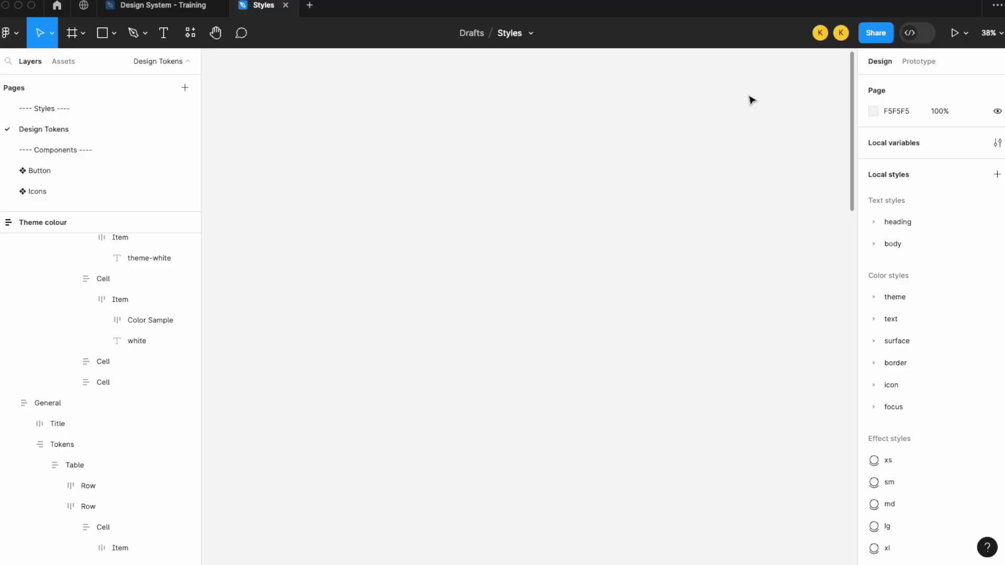
scroll(390, 212, "up", 2)
Step: Draw a text box for the Button text and centre-align it
left_click(164, 32)
left_click_drag(465, 210, 549, 238)
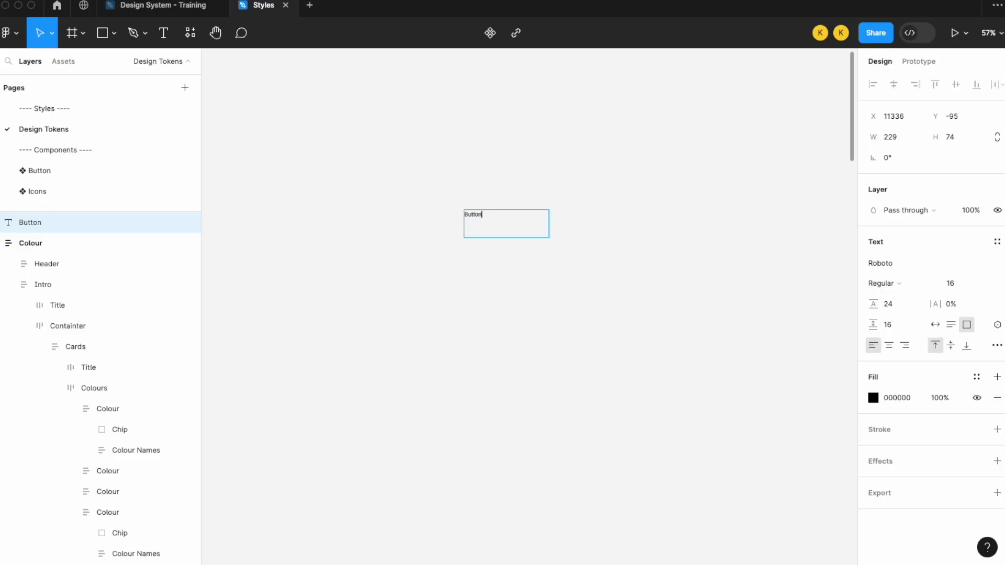
scroll(412, 239, "up", 5)
key("super+a")
left_click(889, 345)
scroll(726, 321, "right", 2)
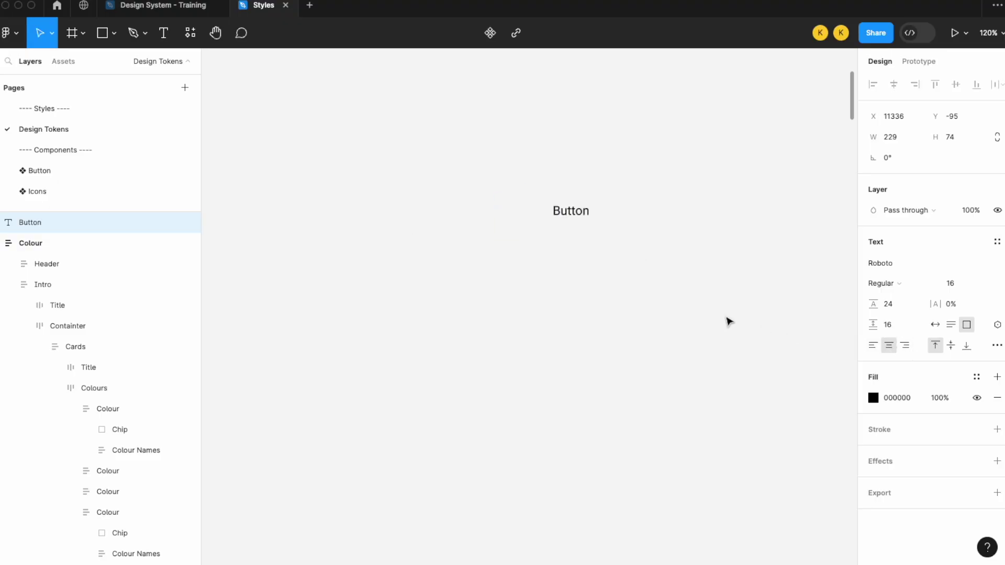
scroll(577, 244, "up", 2)
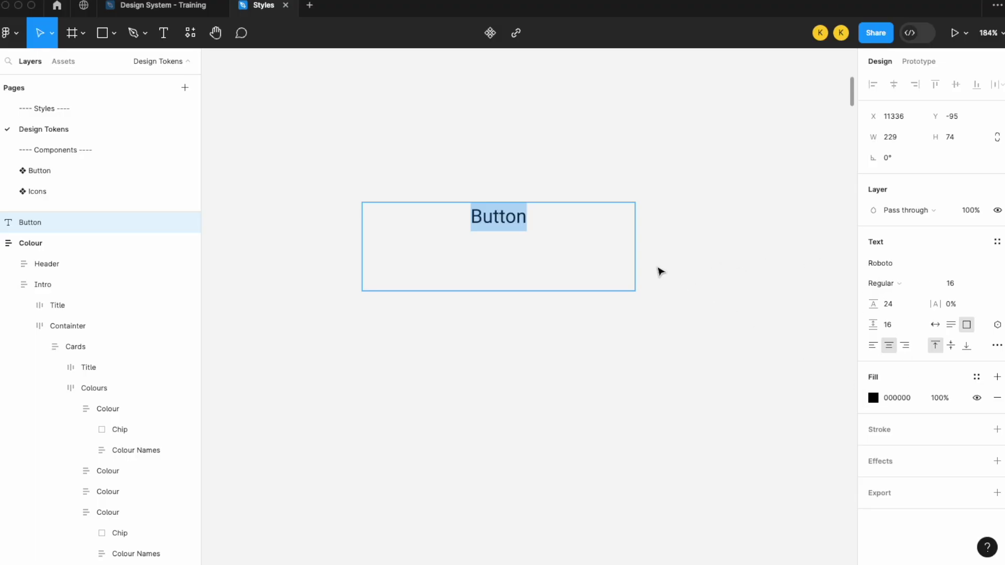
key("Escape")
Step: Shrink the Button text box to 106 × 24
left_click_drag(527, 291, 536, 231)
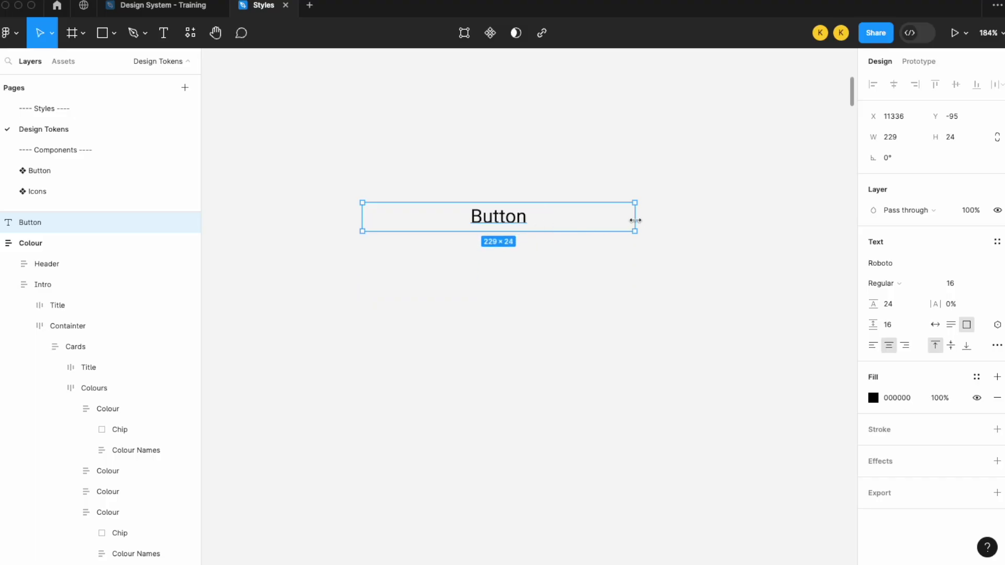
left_click_drag(635, 220, 494, 225)
scroll(550, 231, "up", 3)
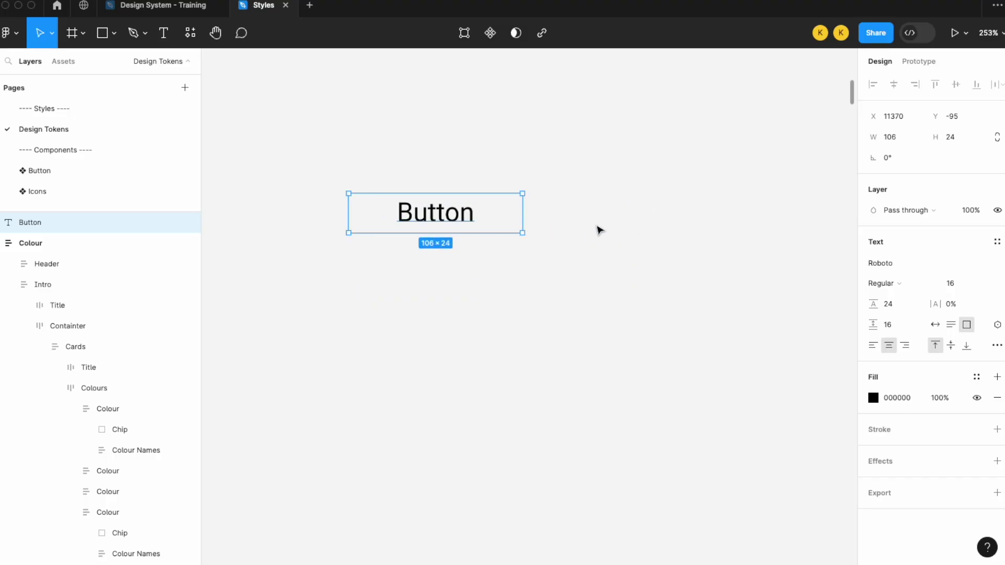
right_click(448, 207)
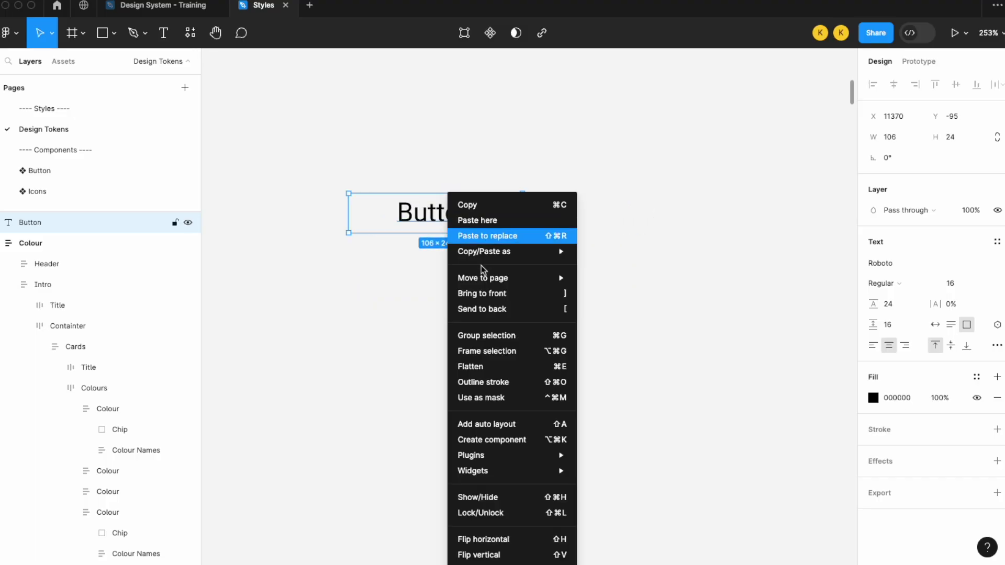
Step: Wrap the Button text in an auto-layout frame and make the text white (FFFFFF)
left_click(498, 428)
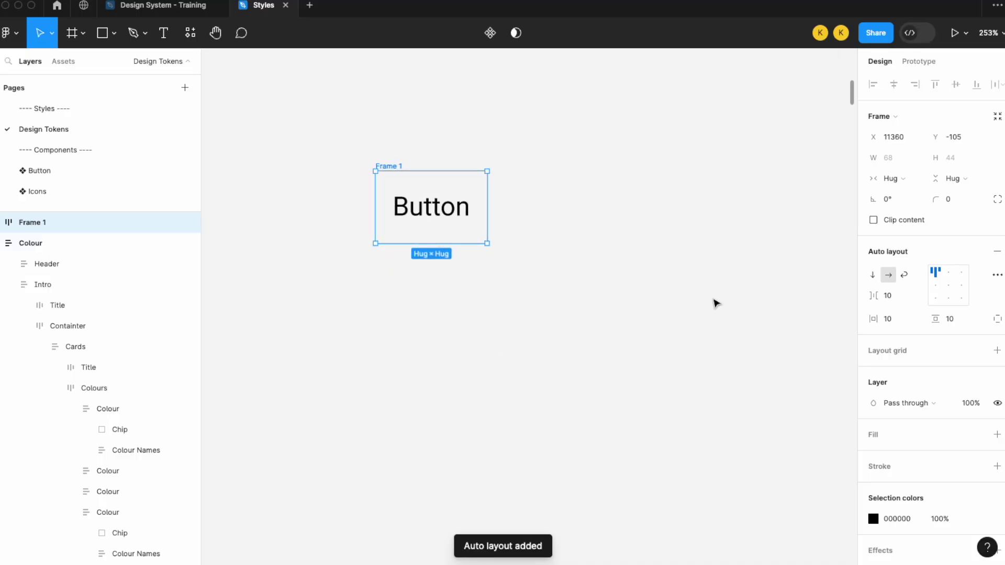
left_click(874, 519)
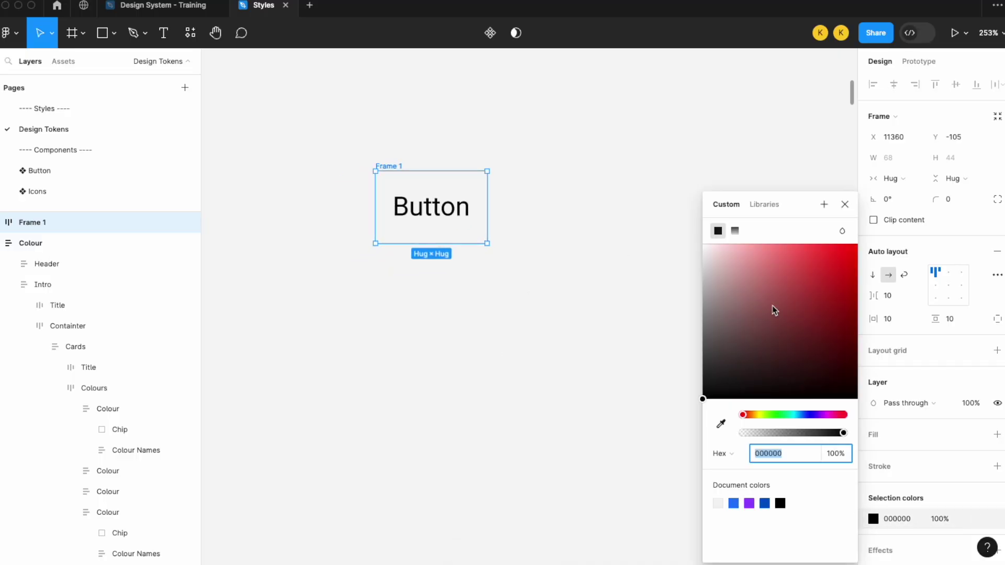
type("FFFFFF")
key("Return")
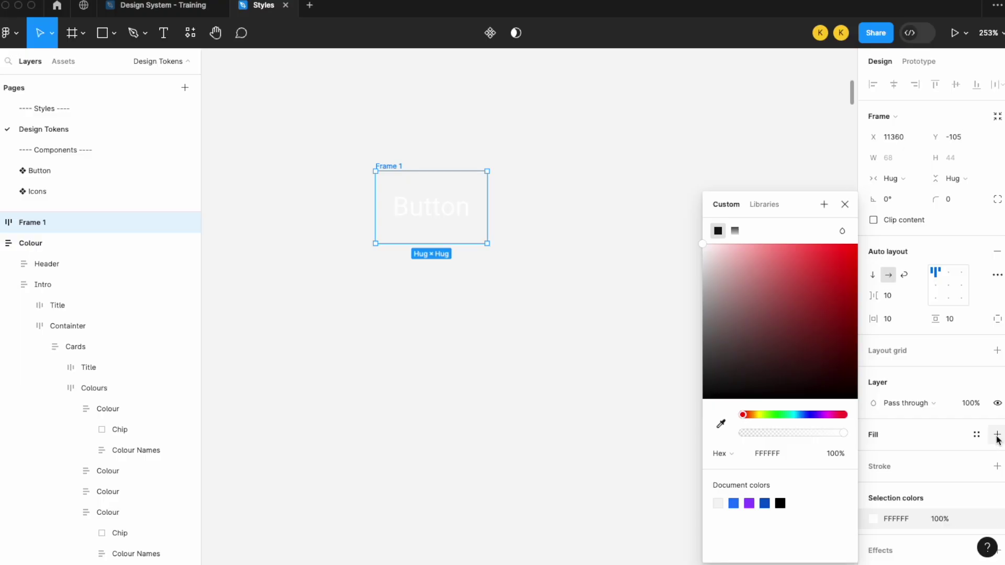
Step: Fill the frame with the surface/action-1 colour variable
left_click(976, 435)
type("surf")
left_click(746, 402)
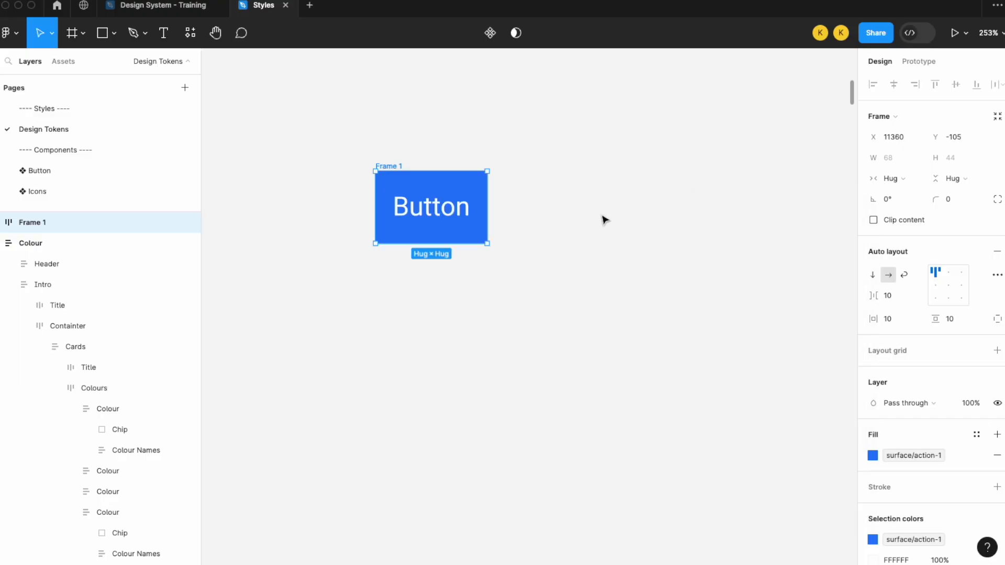
scroll(605, 220, "left", 2)
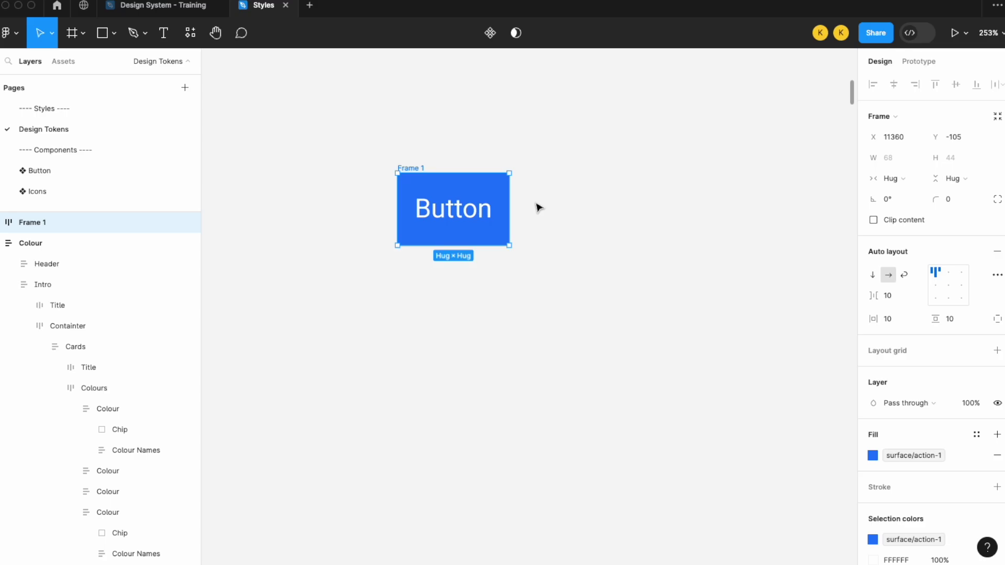
Step: Rename the frame to 'Button' and give it a 4 px corner radius
double_click(412, 167)
type("Button")
key("Return")
left_click(952, 204)
type("4")
key("Return")
Step: Turn the Button frame into a component and duplicate it as an instance below
right_click(409, 167)
left_click(454, 440)
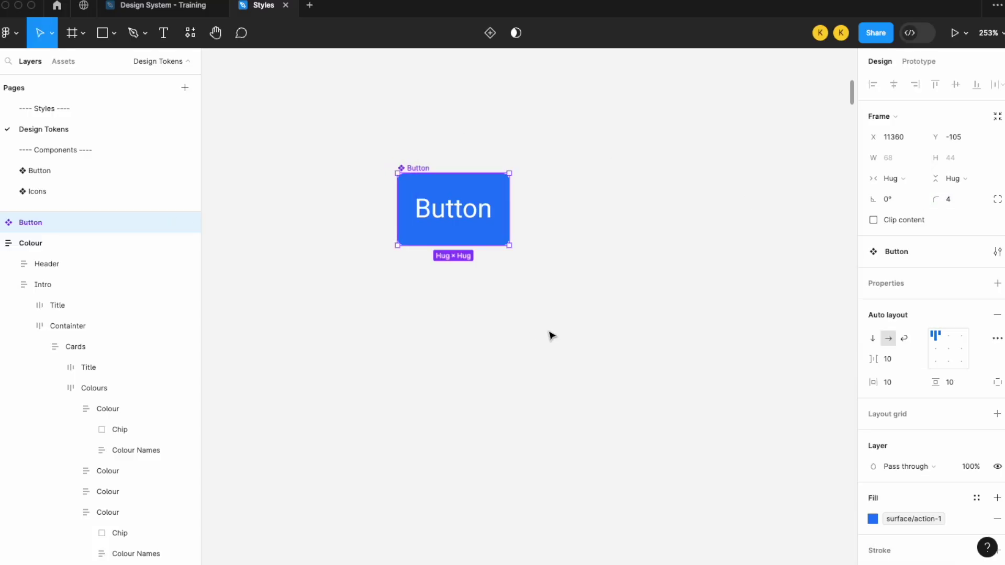
key("ctrl+d")
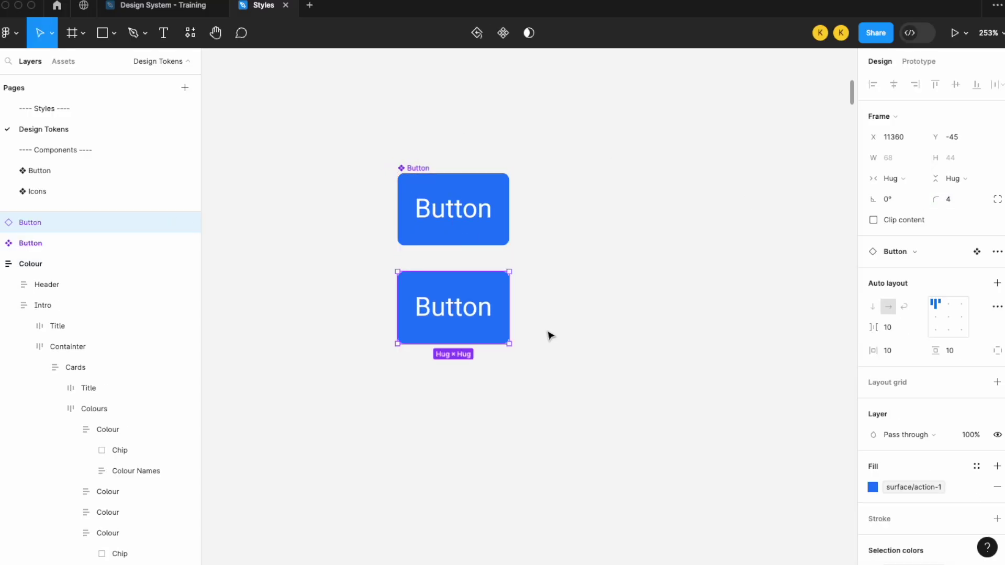
scroll(576, 329, "left", 1)
scroll(709, 433, "down", 5)
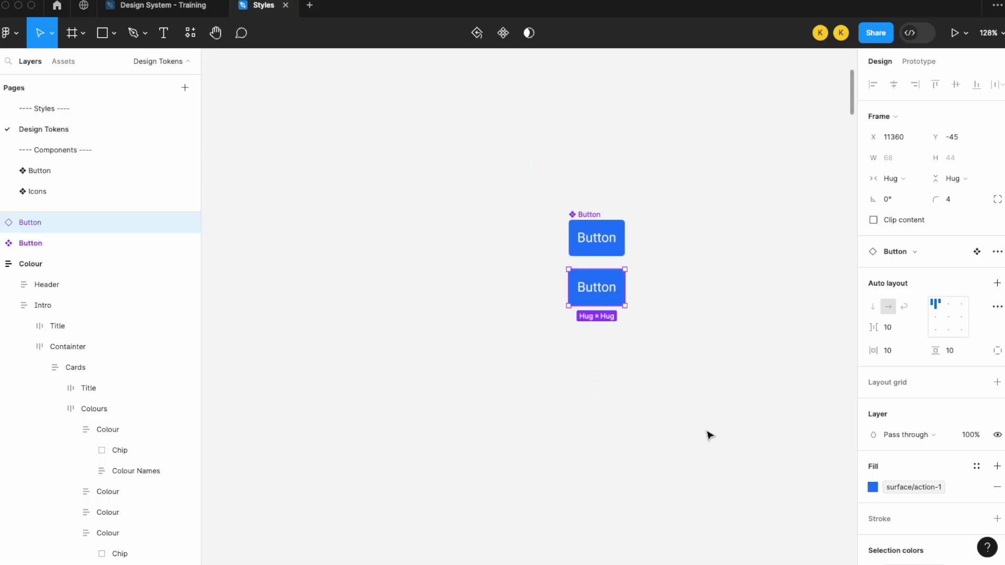
scroll(709, 435, "down", 5)
scroll(709, 435, "left", 5)
scroll(709, 435, "down", 10)
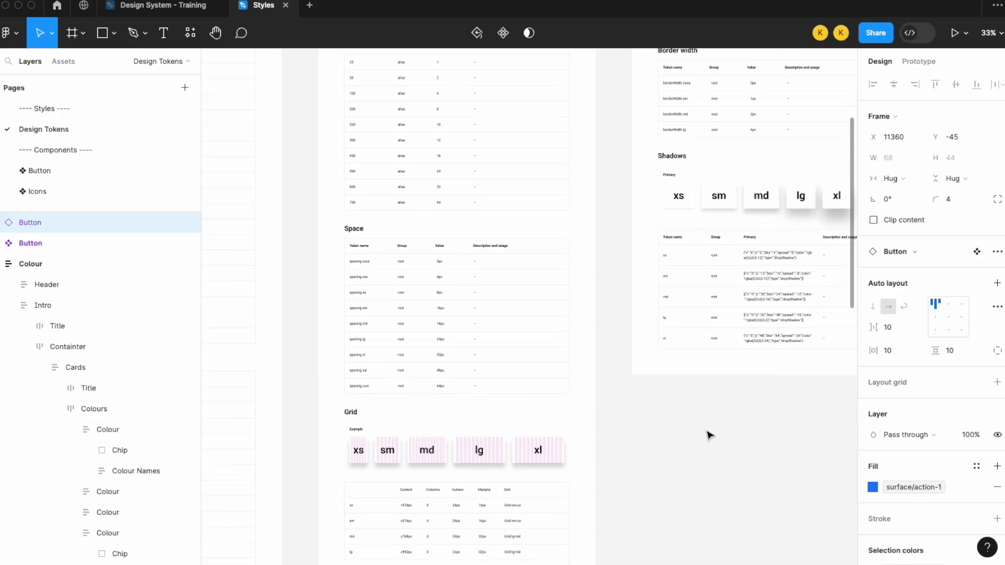
scroll(707, 433, "up", 5)
scroll(707, 433, "down", 2)
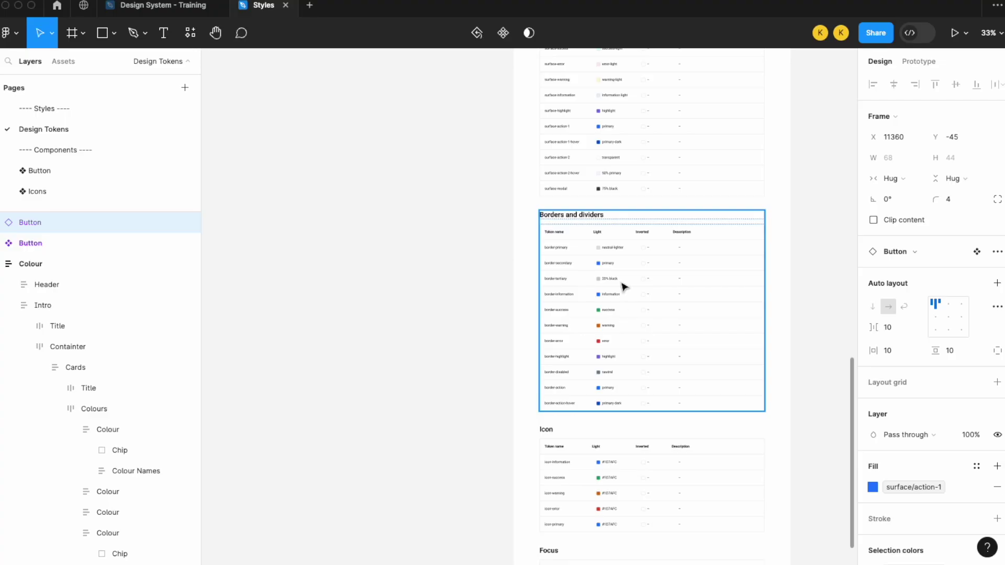
scroll(623, 285, "up", 3)
scroll(633, 218, "down", 7)
scroll(626, 229, "right", 1)
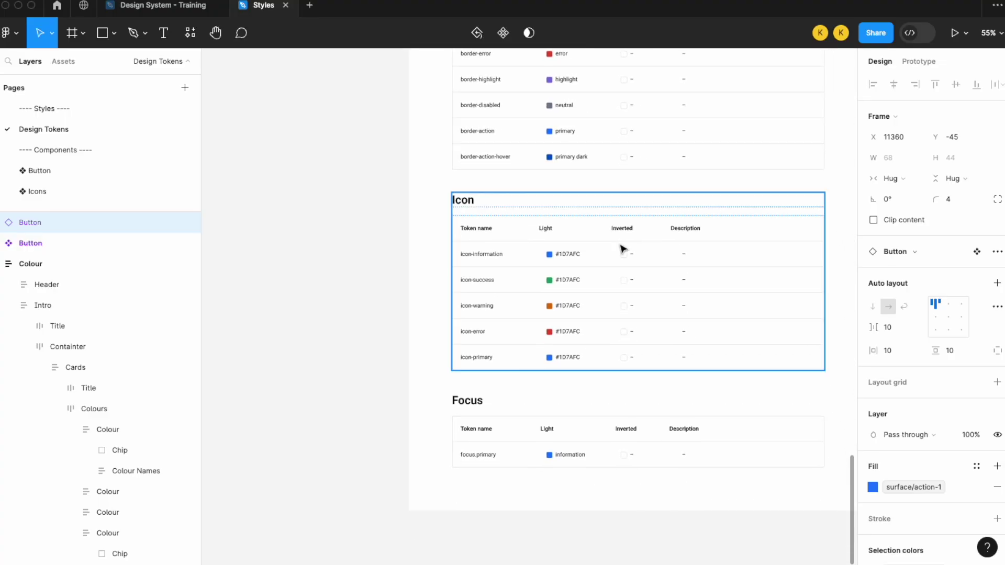
scroll(584, 349, "up", 10)
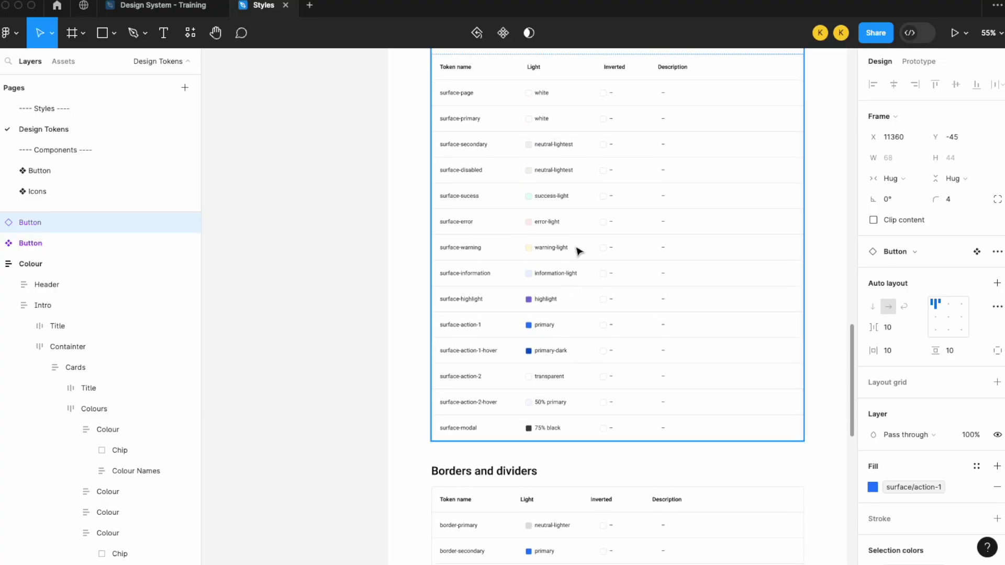
scroll(531, 369, "up", 3)
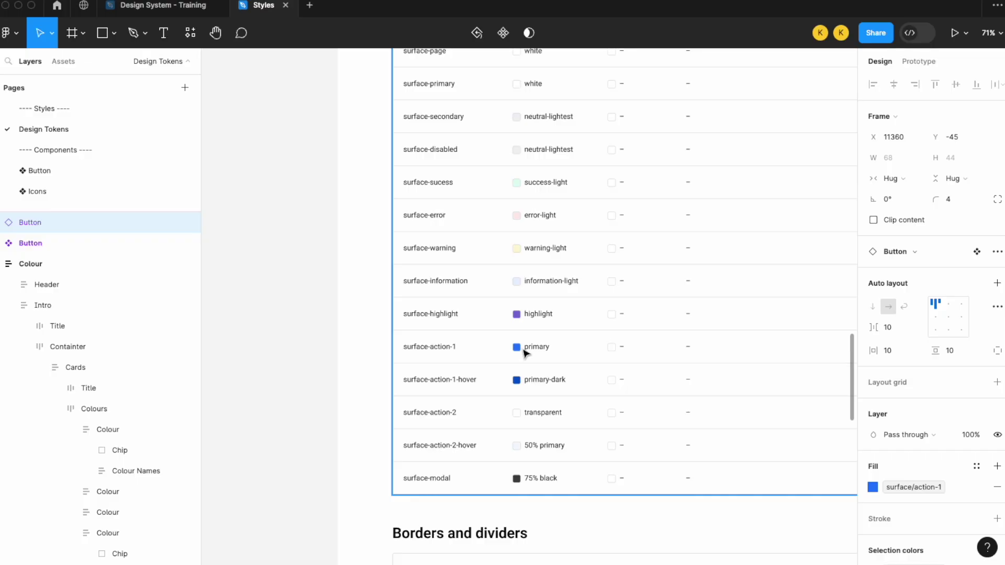
scroll(529, 366, "up", 15)
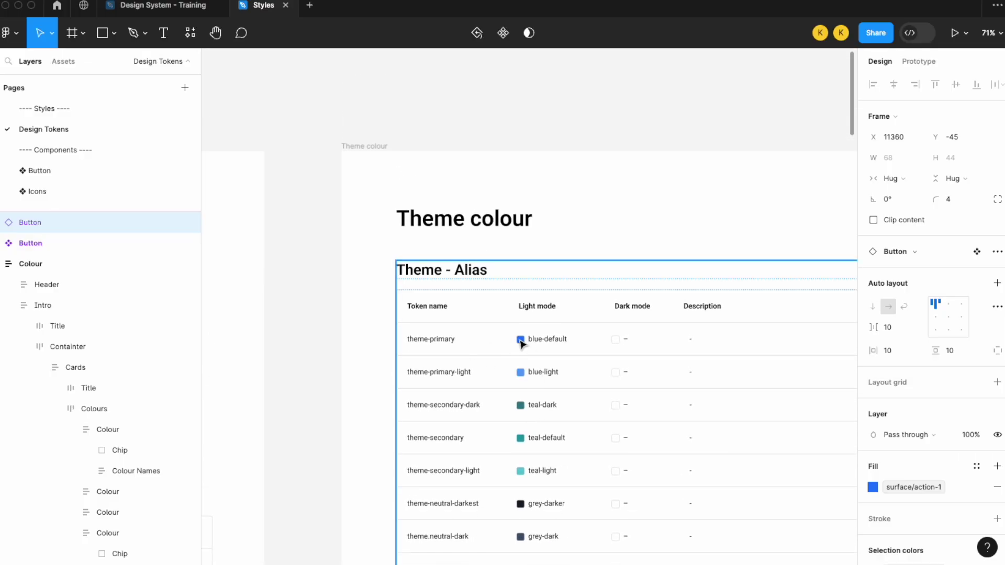
scroll(521, 343, "down", 3)
scroll(521, 343, "up", 15)
scroll(518, 346, "down", 3)
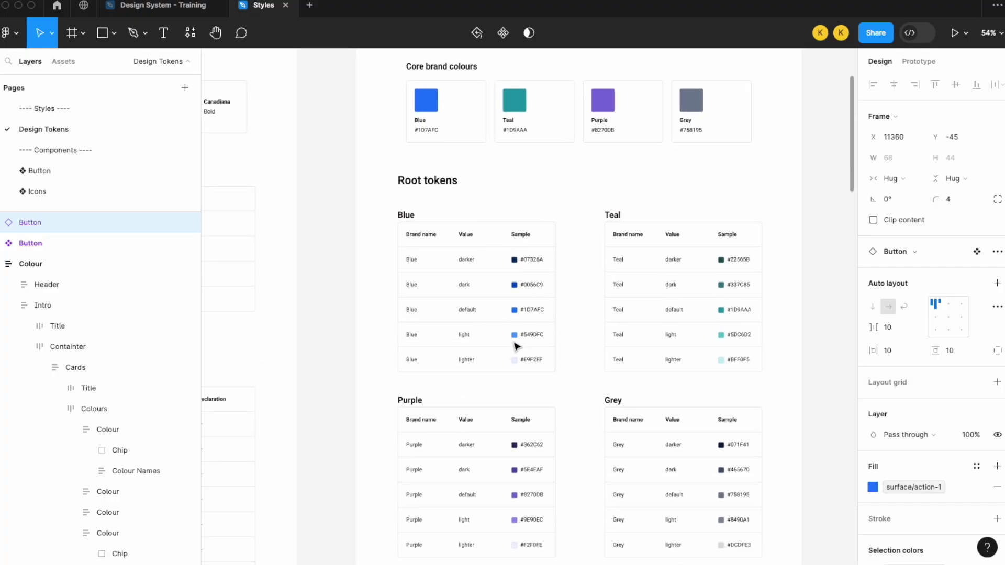
scroll(515, 345, "up", 5)
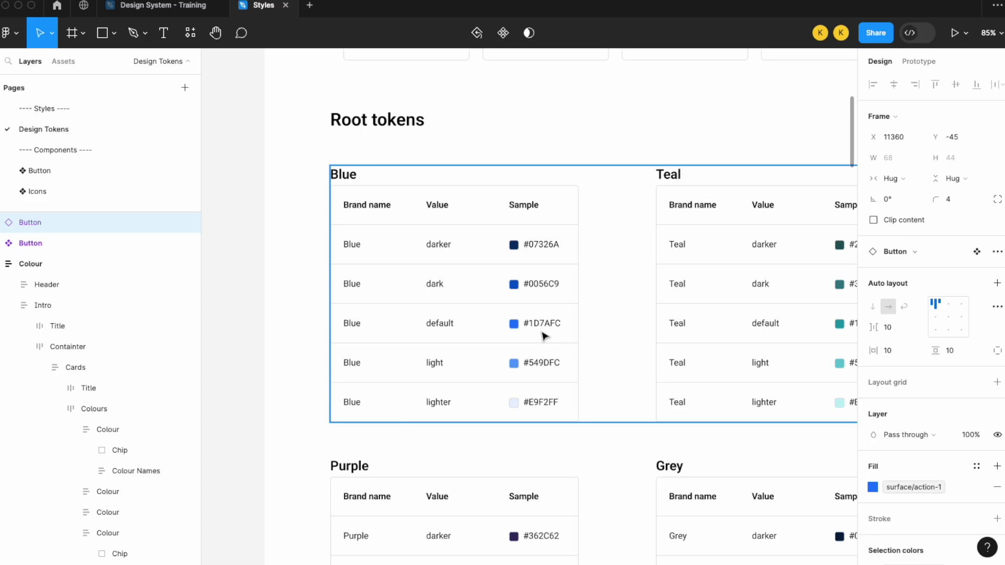
scroll(545, 335, "down", 10)
scroll(576, 327, "right", 10)
left_click(595, 287)
scroll(498, 231, "up", 10)
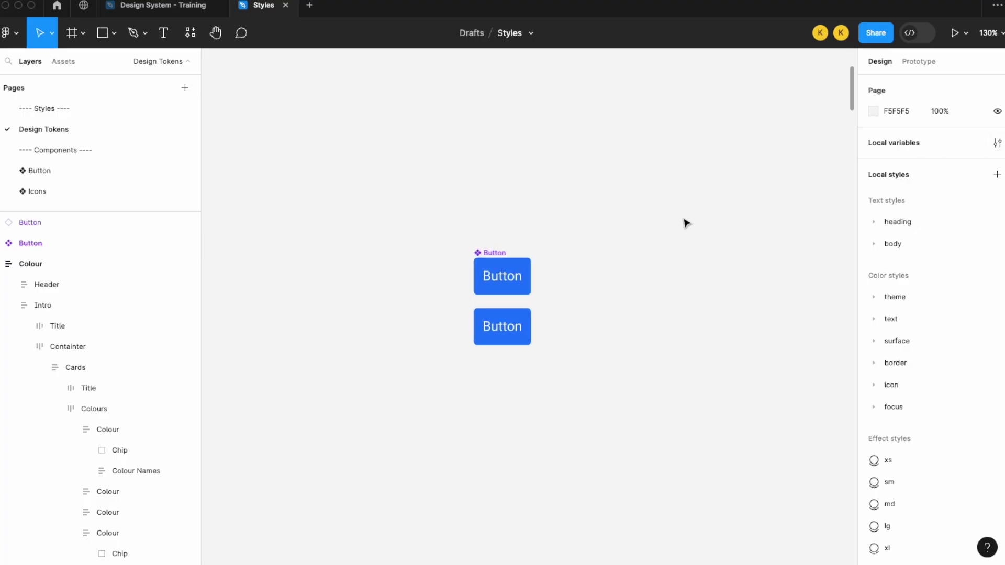
Step: Open the Local variables window, moved to the left, showing the Brand collection
scroll(684, 222, "left", 3)
left_click(998, 143)
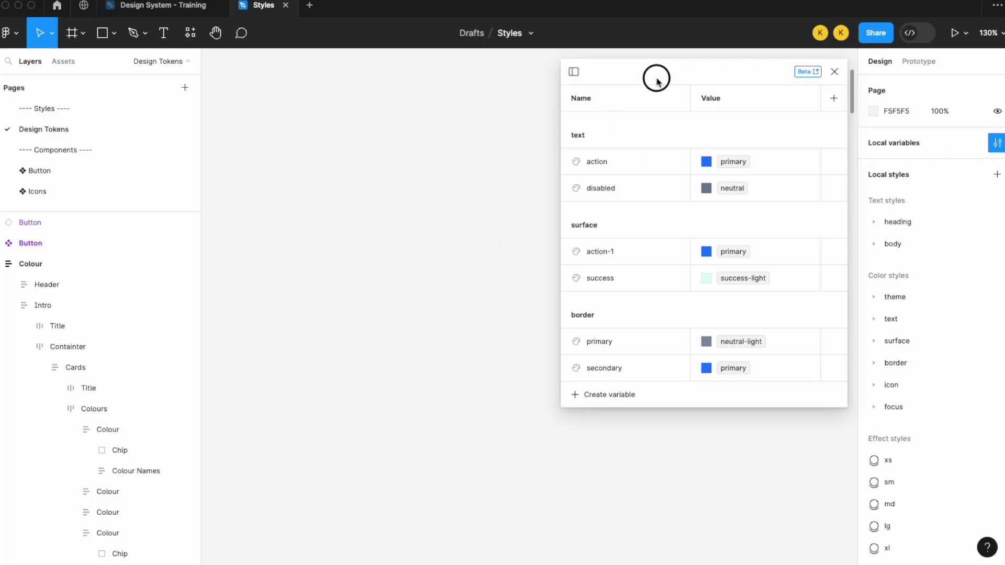
left_click_drag(656, 79, 362, 84)
left_click(280, 78)
left_click(302, 77)
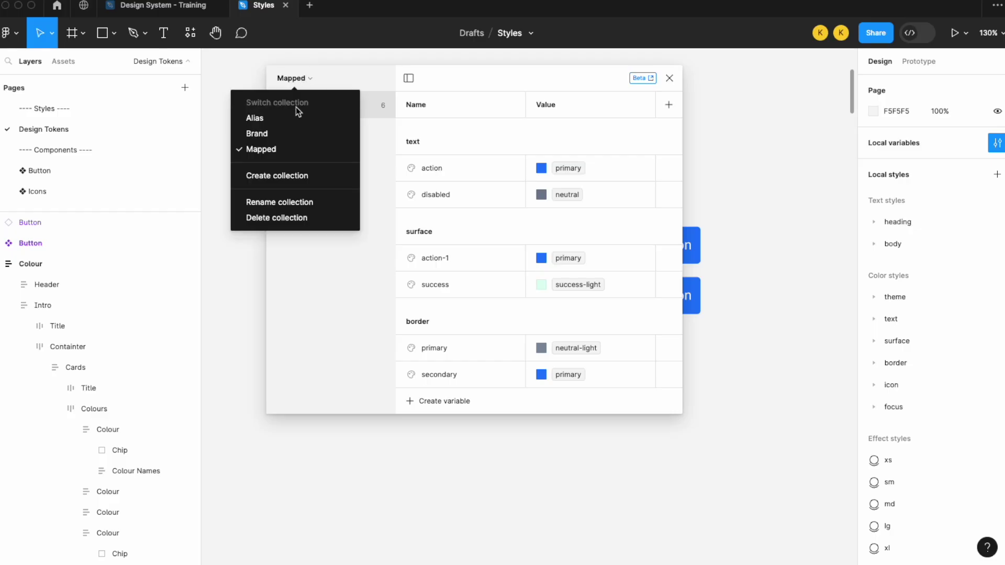
left_click(269, 133)
left_click_drag(467, 79, 396, 74)
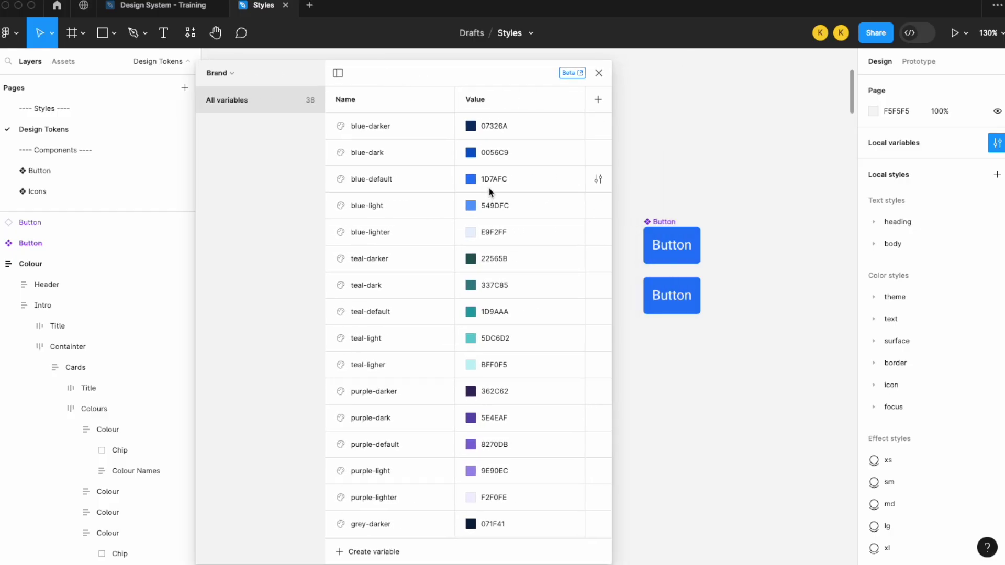
Step: Change the blue-default colour from 1D7AFC to 2679EE in the colour picker
left_click(469, 181)
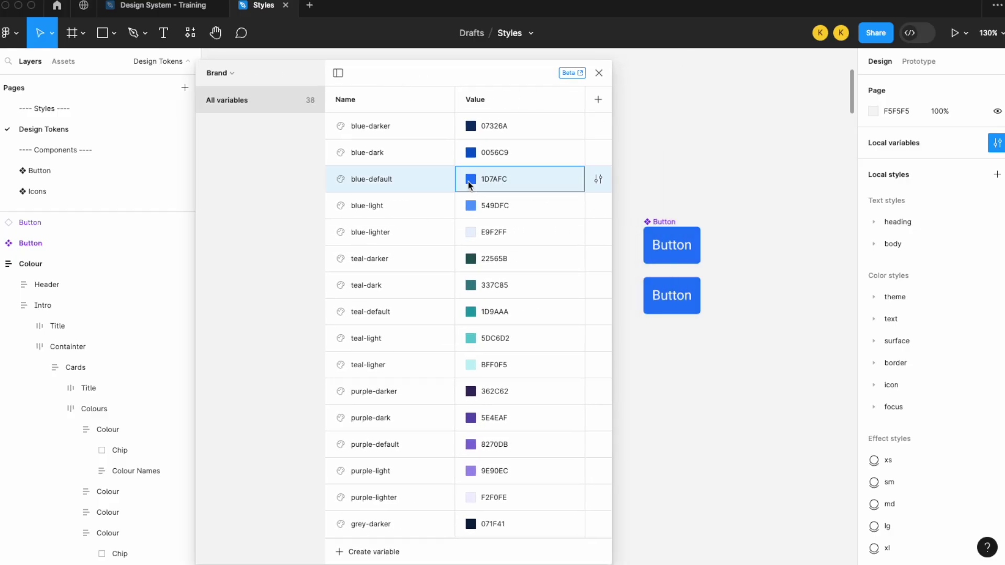
left_click_drag(566, 191, 548, 215)
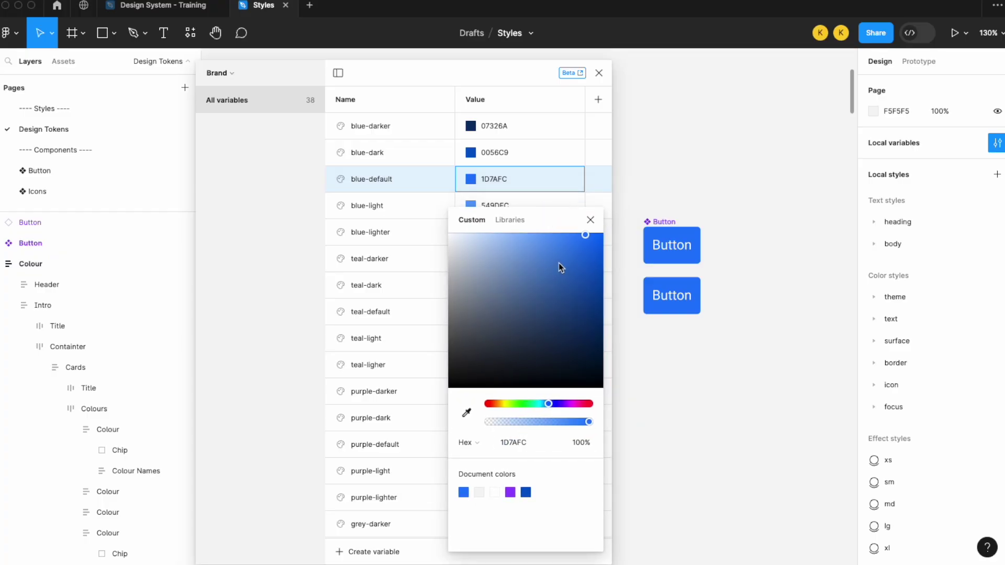
left_click_drag(569, 251, 521, 237)
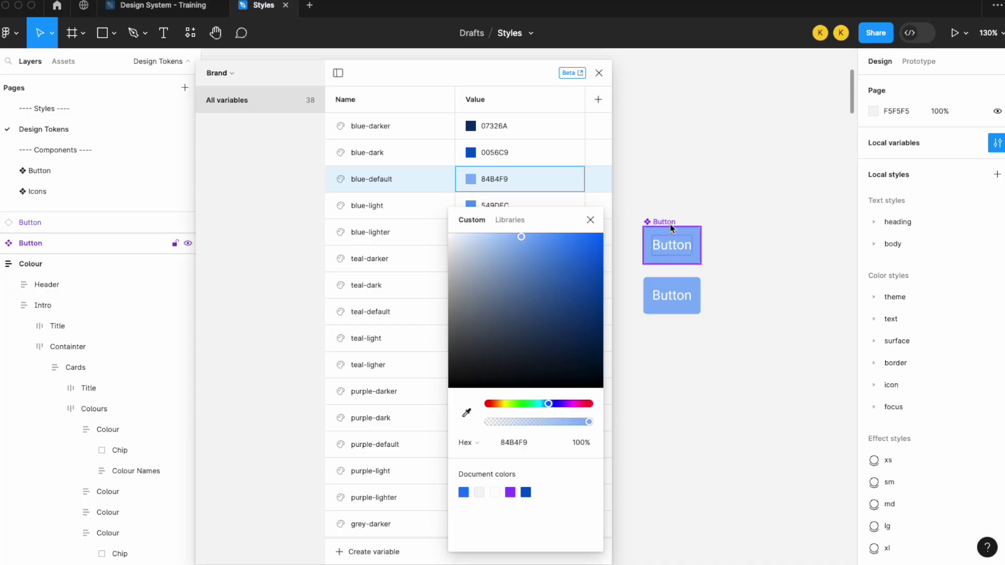
left_click_drag(542, 268, 580, 249)
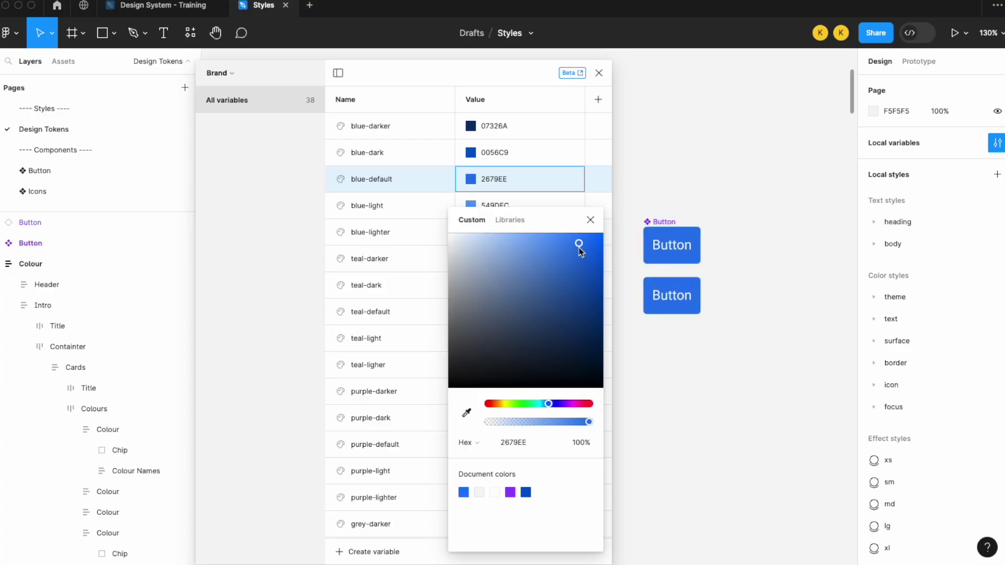